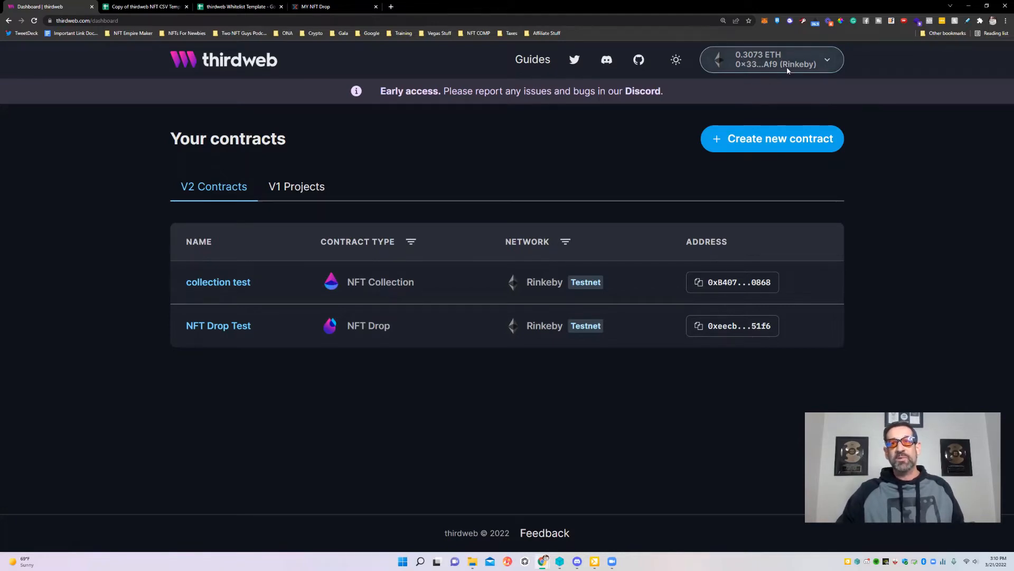
Step: Examine the connected wallet's options and pick Rinkeby Test Network from MetaMask's network list
click(752, 69)
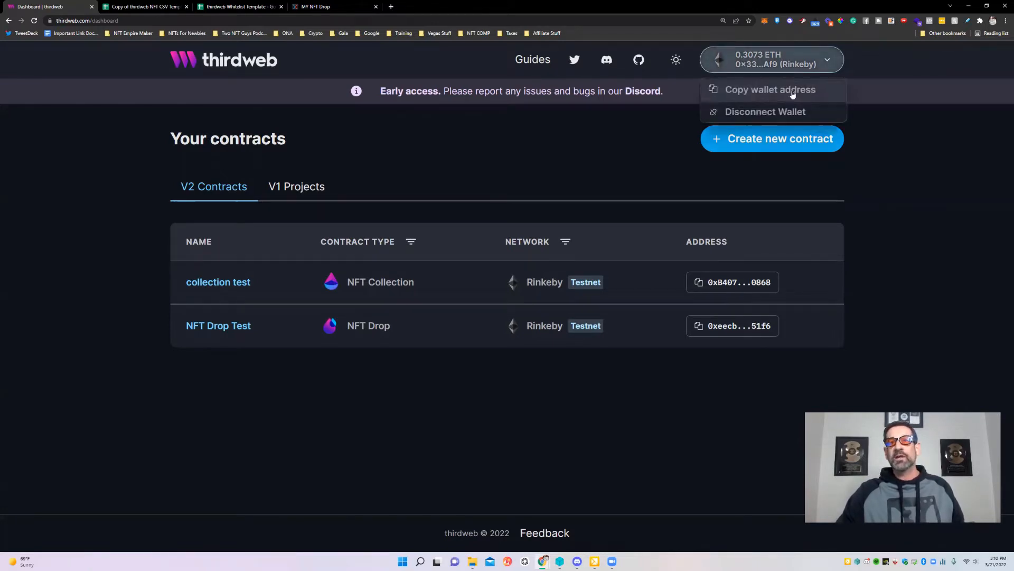
click(854, 65)
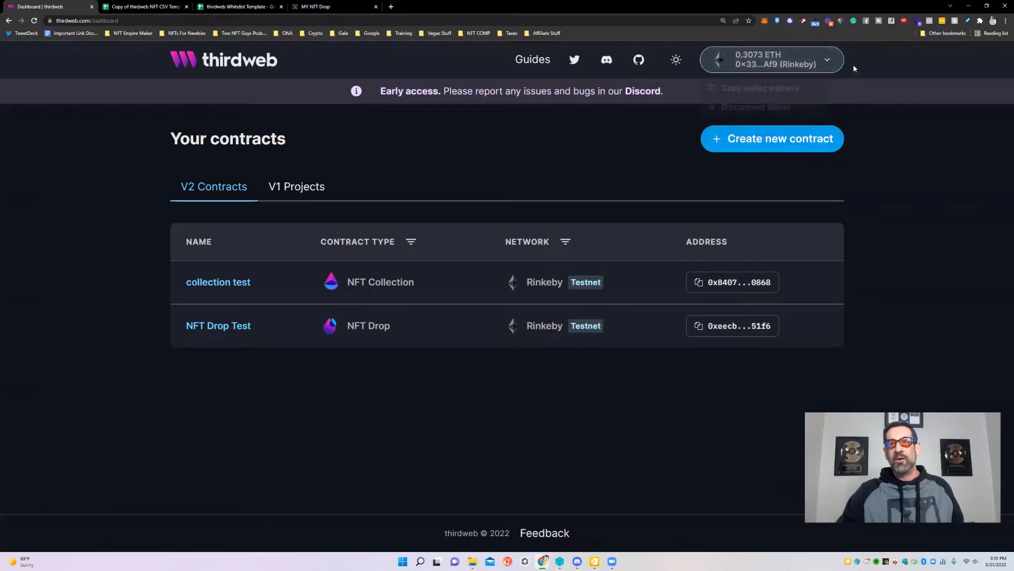
click(765, 21)
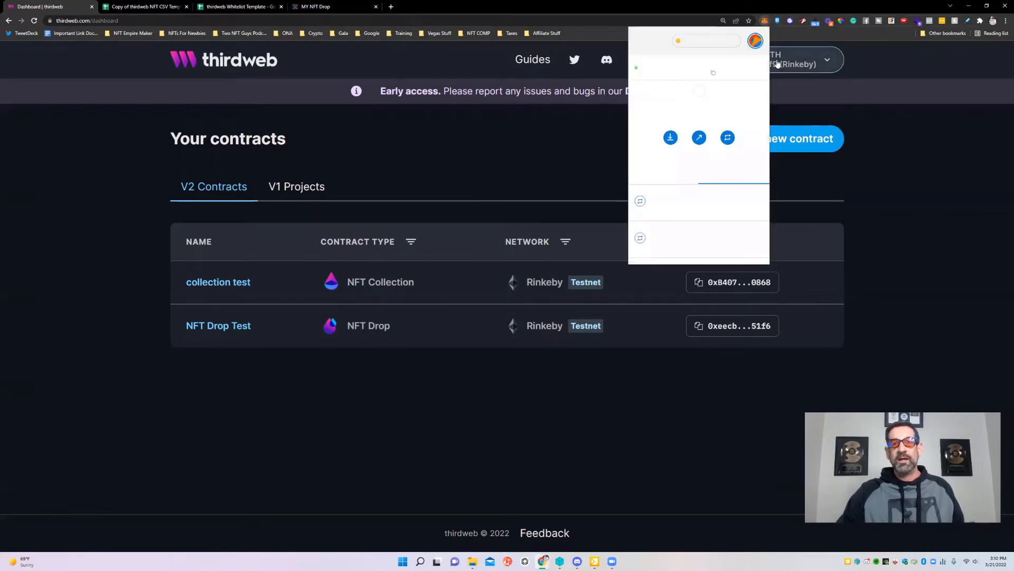
click(705, 41)
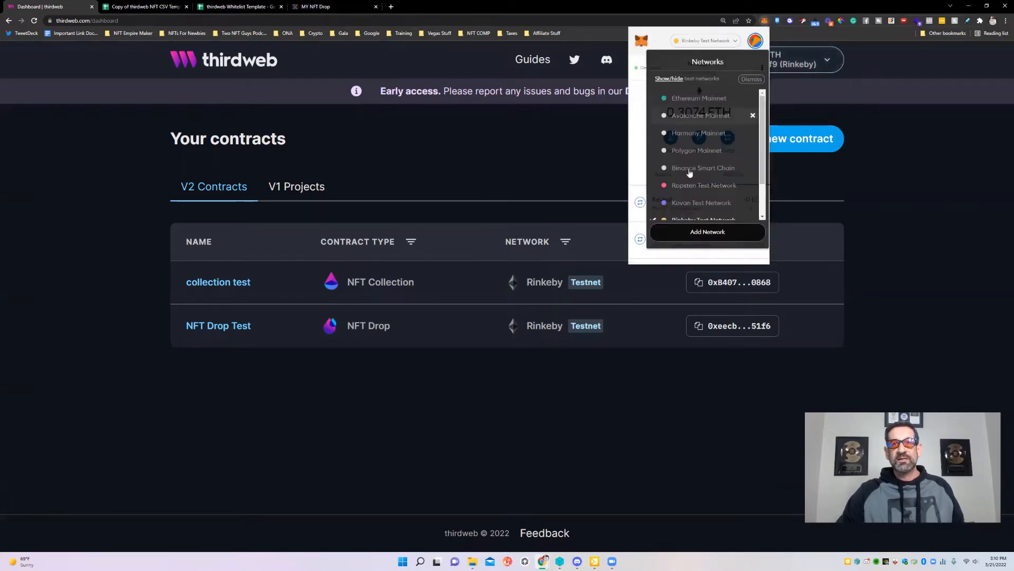
scroll(695, 187, down, 2)
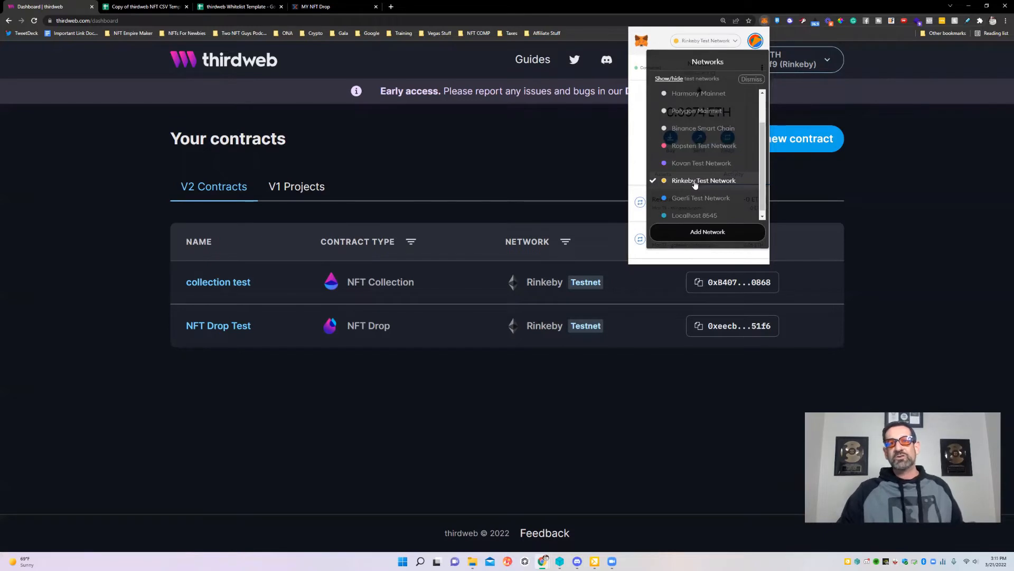
click(733, 175)
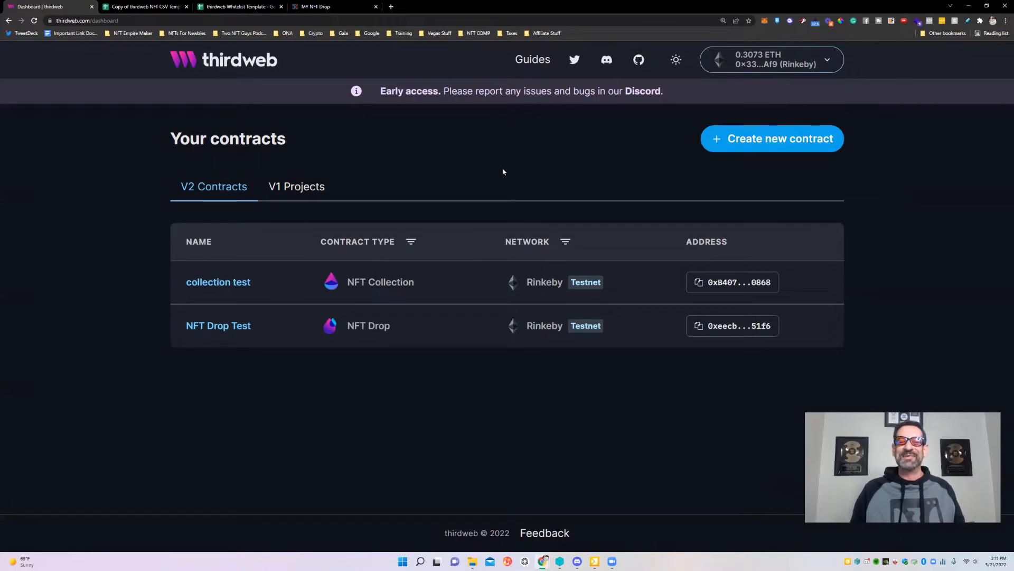
click(777, 62)
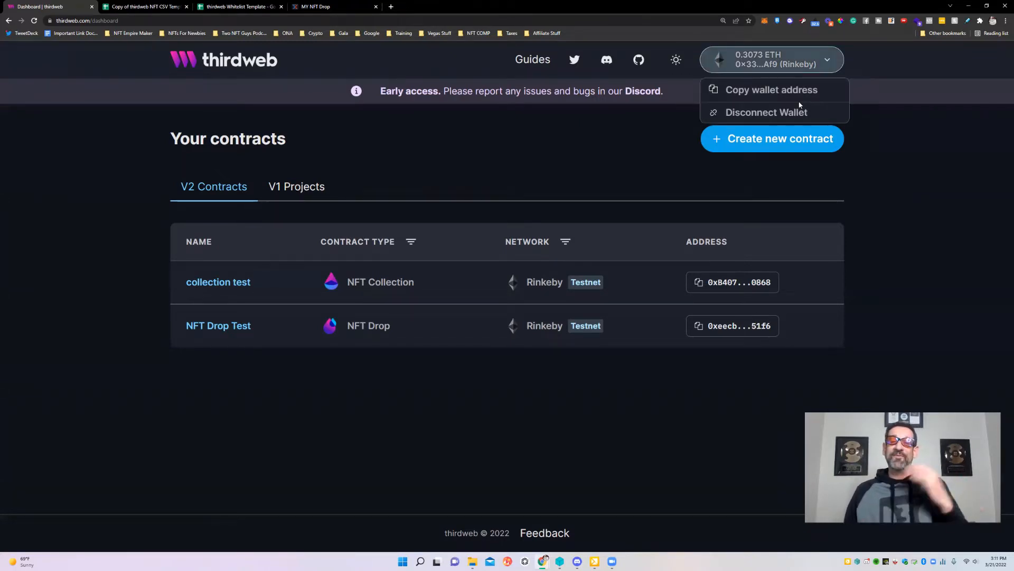
click(648, 152)
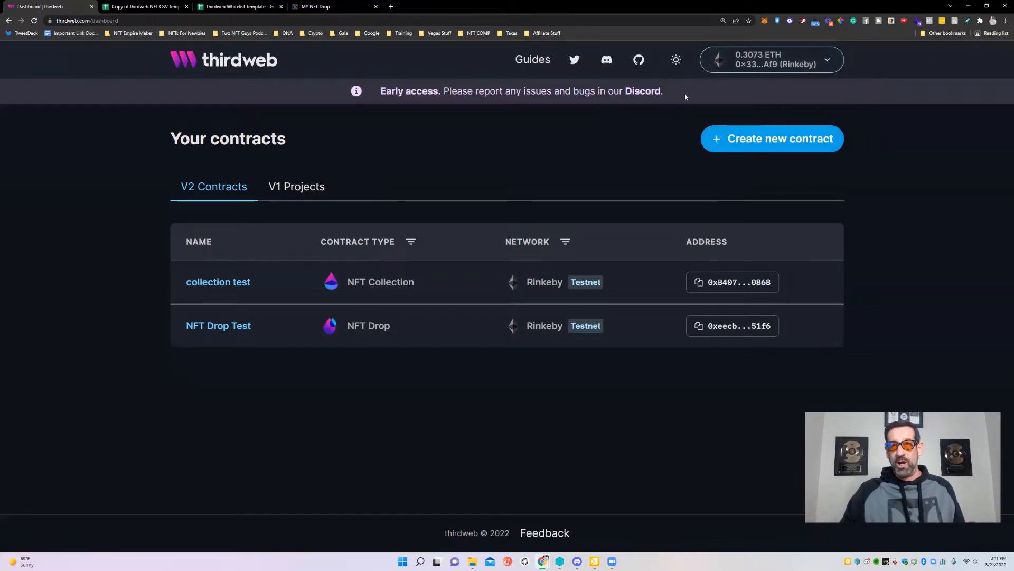
Step: Start a new NFT Drop contract on the Rinkeby testnet through the option to release a drop
click(788, 149)
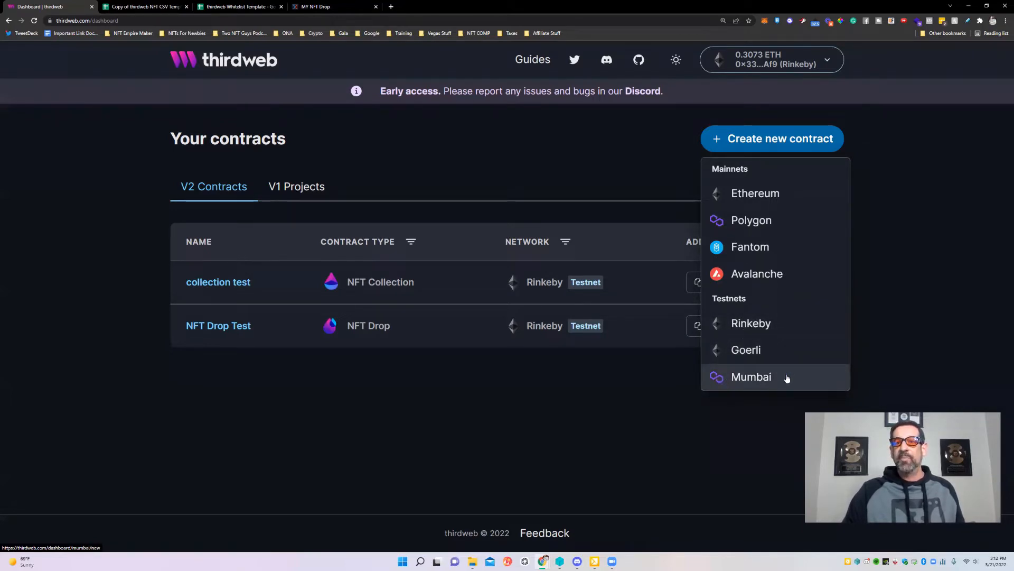
click(752, 324)
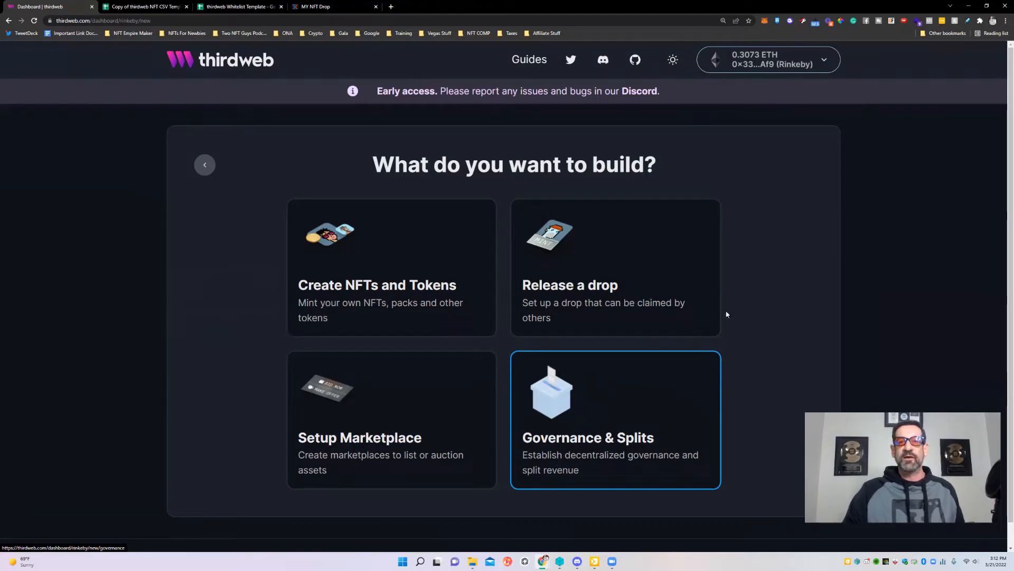
click(615, 308)
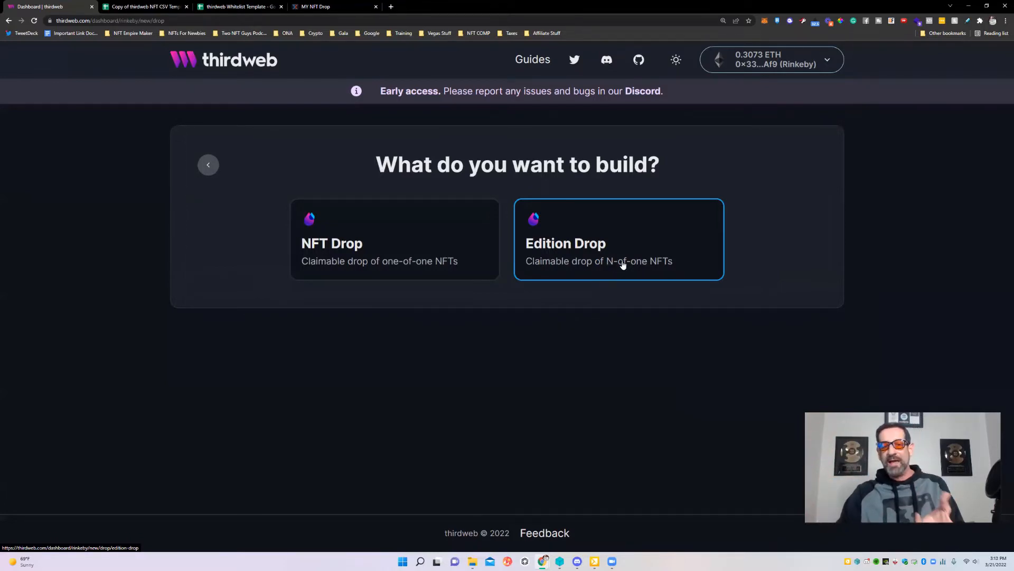
click(419, 247)
Step: Upload the round cartoon portrait of the bearded man as the contract image
scroll(540, 267, down, 1)
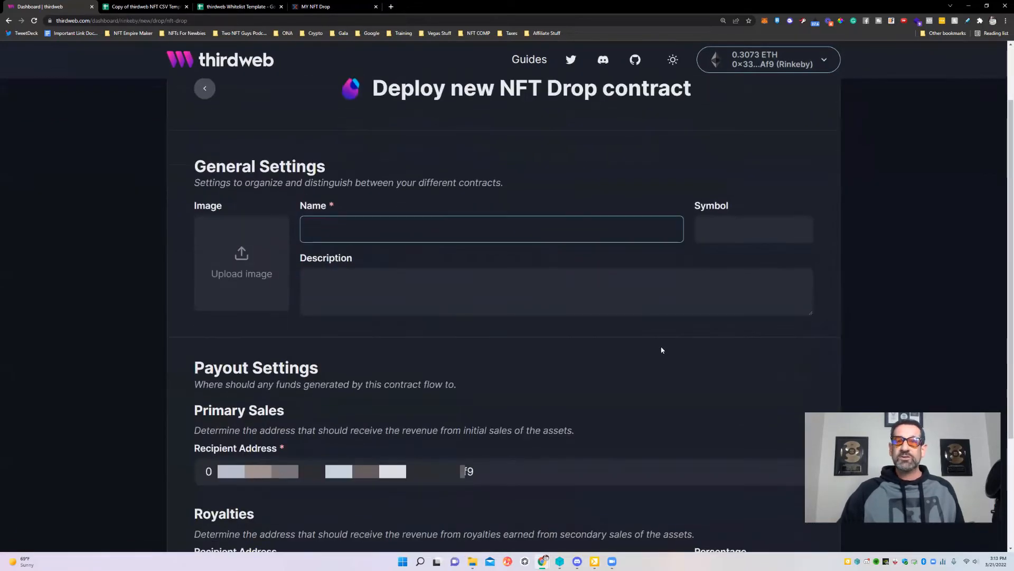
click(238, 261)
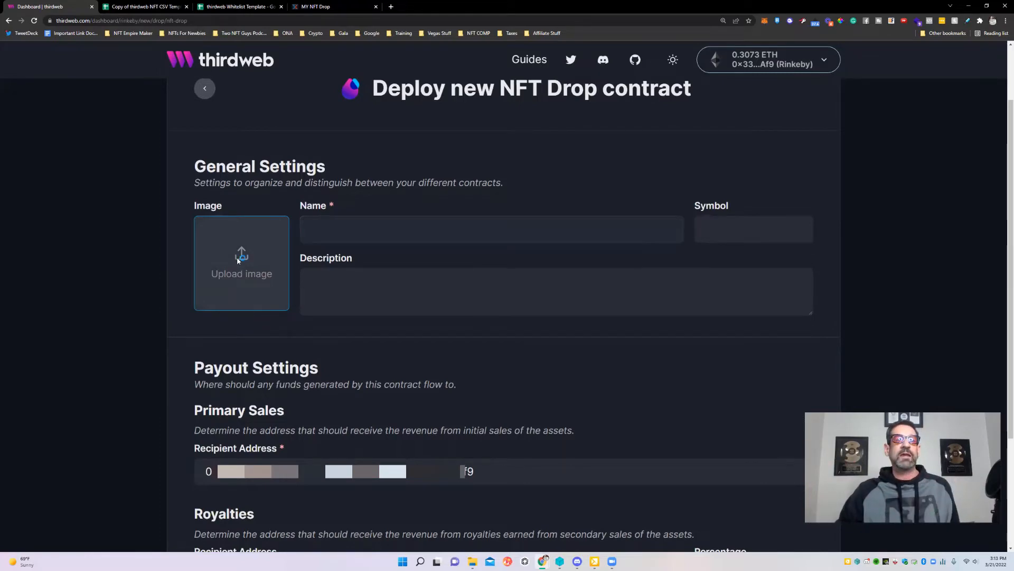
scroll(517, 260, down, 5)
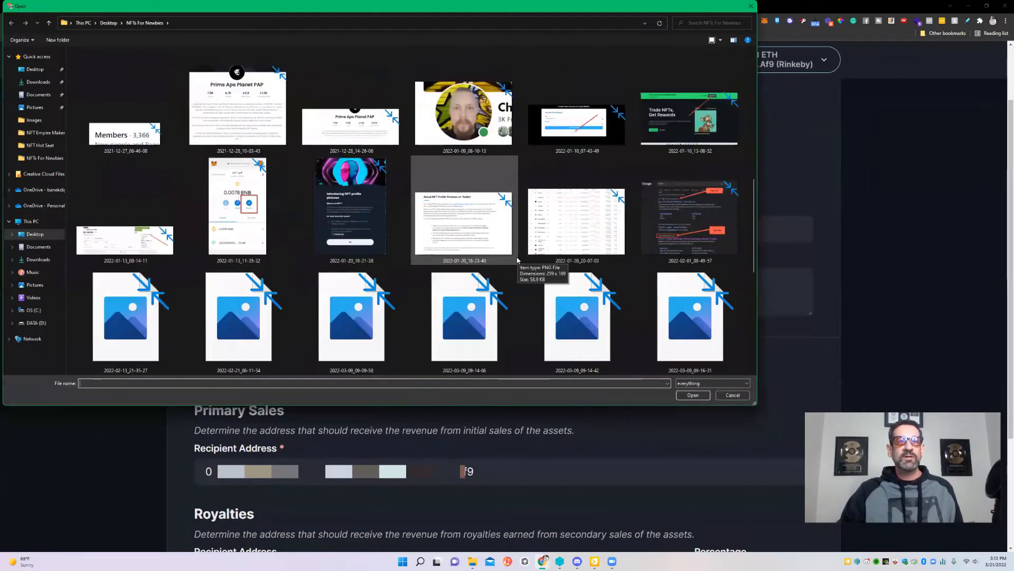
double_click(136, 204)
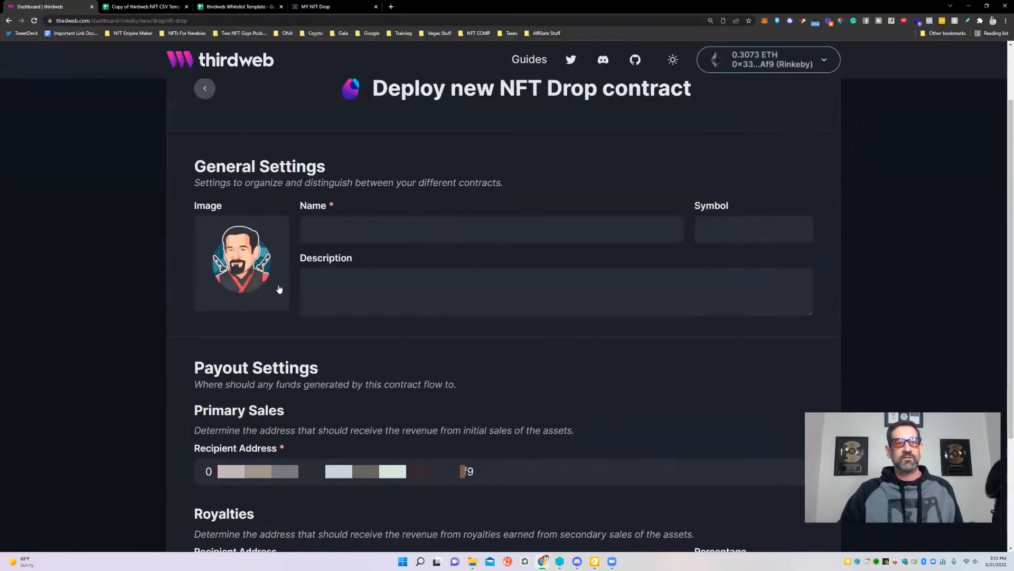
Step: Name the contract Funnel Doc Memories and replace its image with the cartoon man in a white coat and hat
click(353, 230)
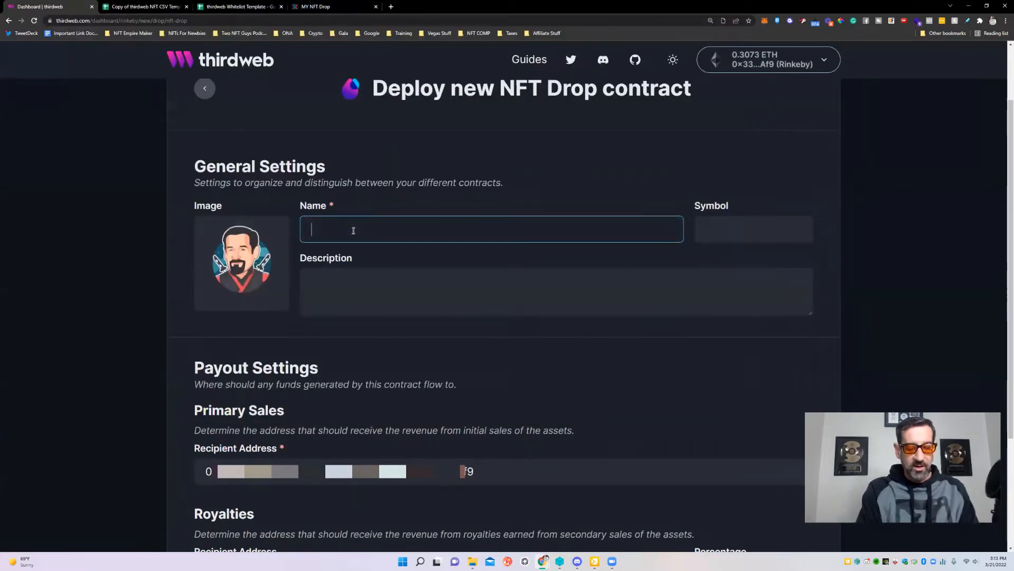
text(Funnel Doc Memories)
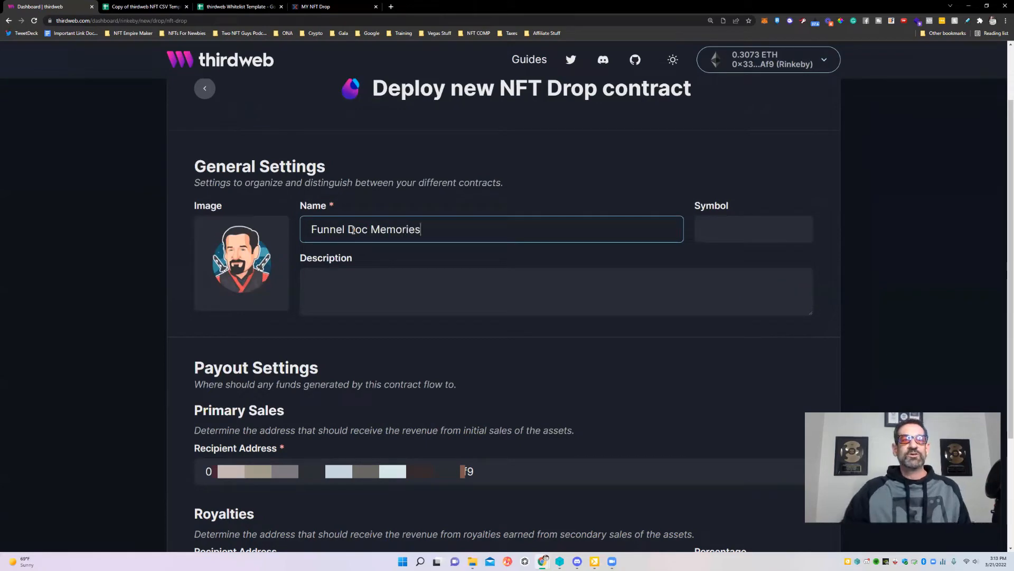
click(241, 261)
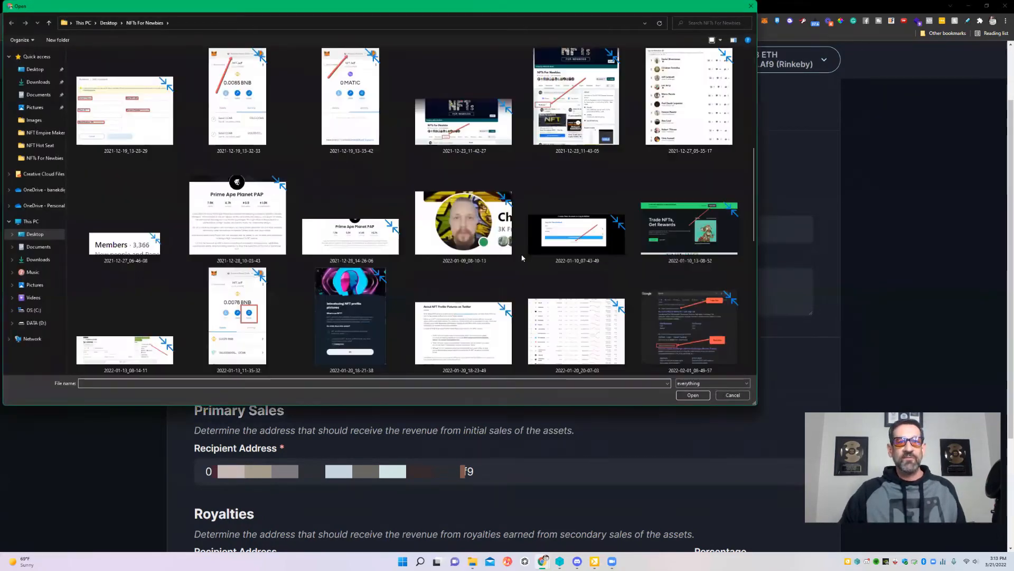
scroll(516, 254, down, 5)
double_click(238, 195)
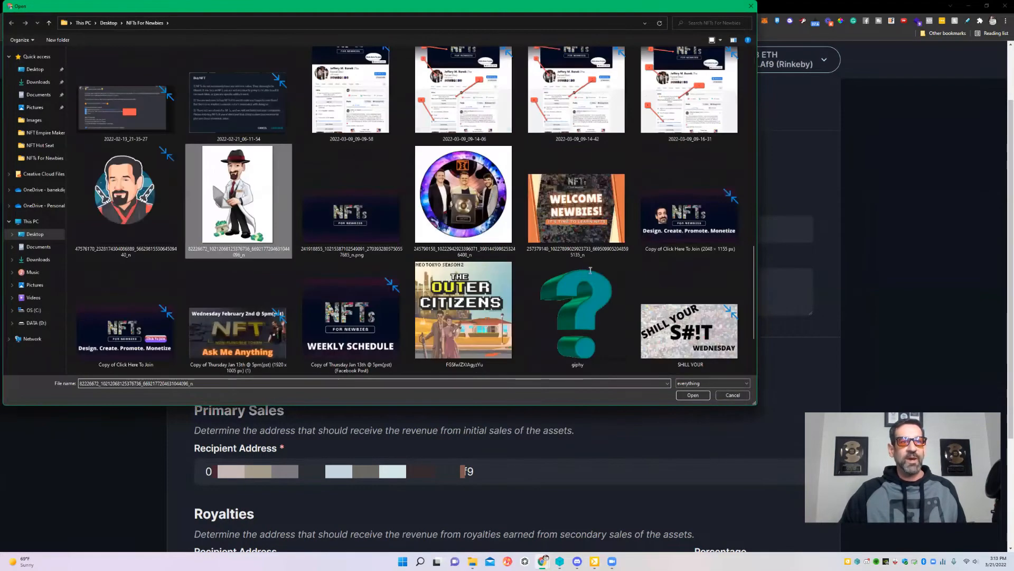
Step: Set the symbol to FDM and enter the description "This are the memories of The Funnel Doc"
click(759, 227)
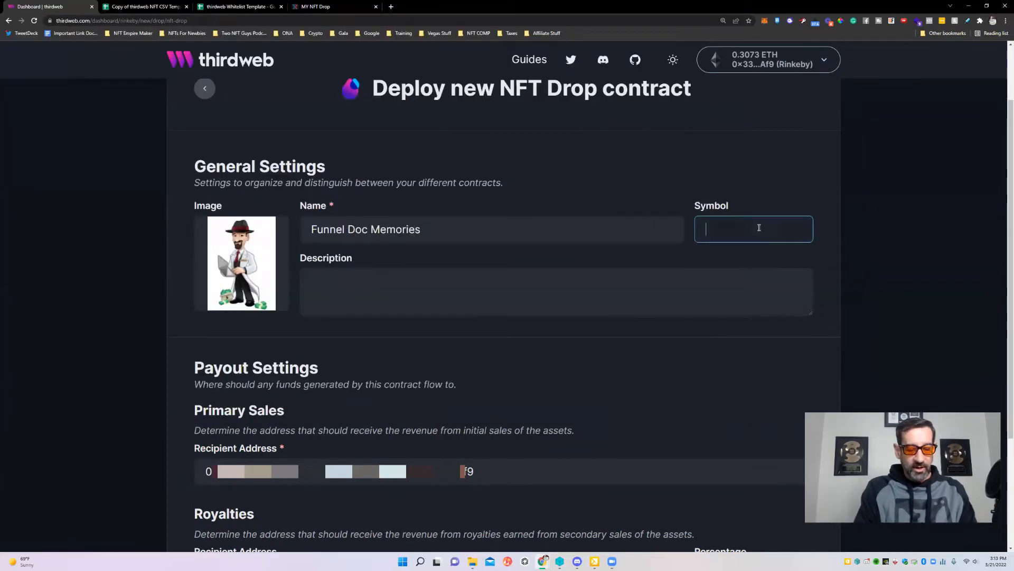
text(FDM)
click(404, 280)
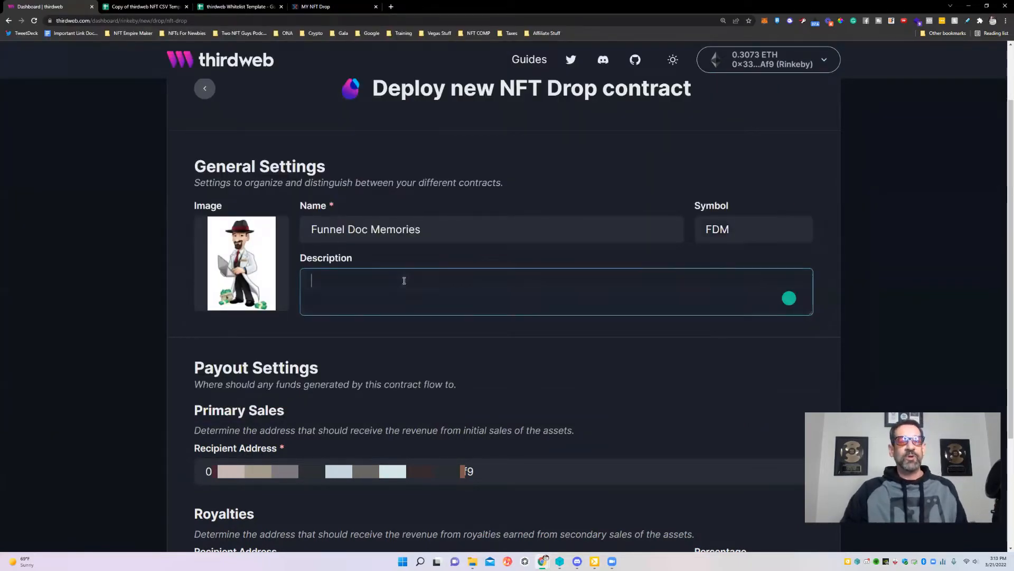
text(This are )
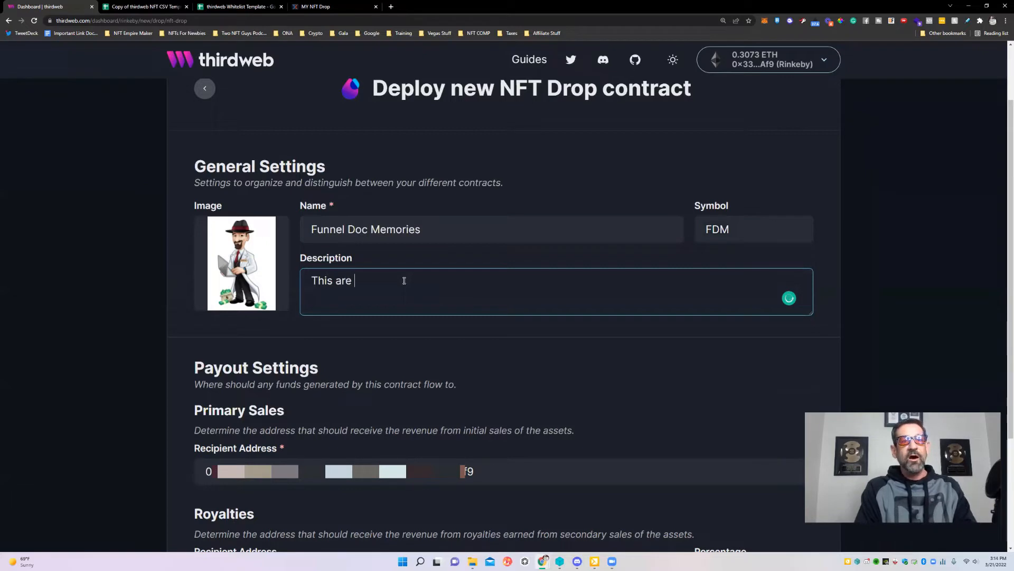
text(the memorie)
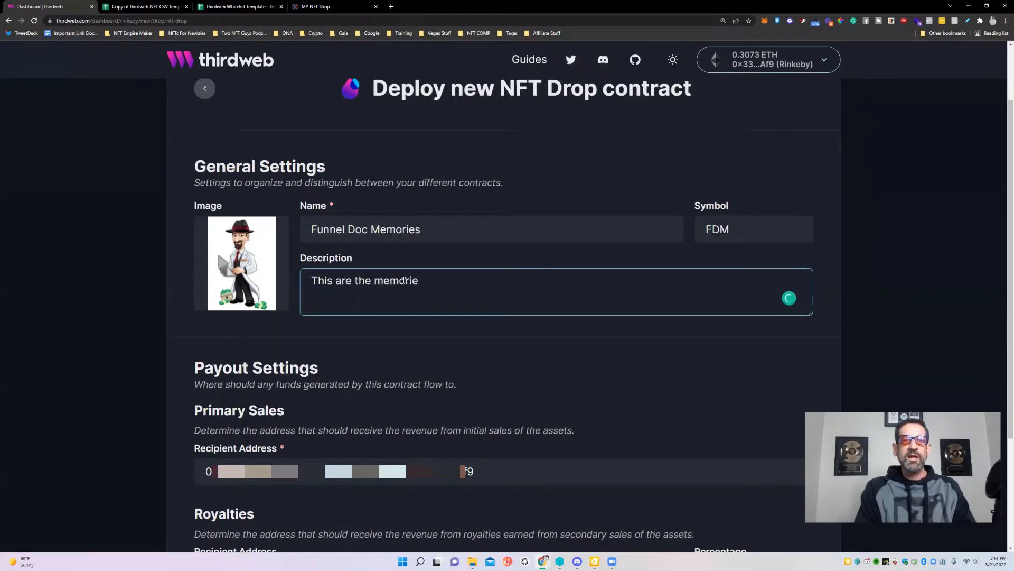
text(s of the)
key(BackSpace)
key(BackSpace)
key(BackSpace)
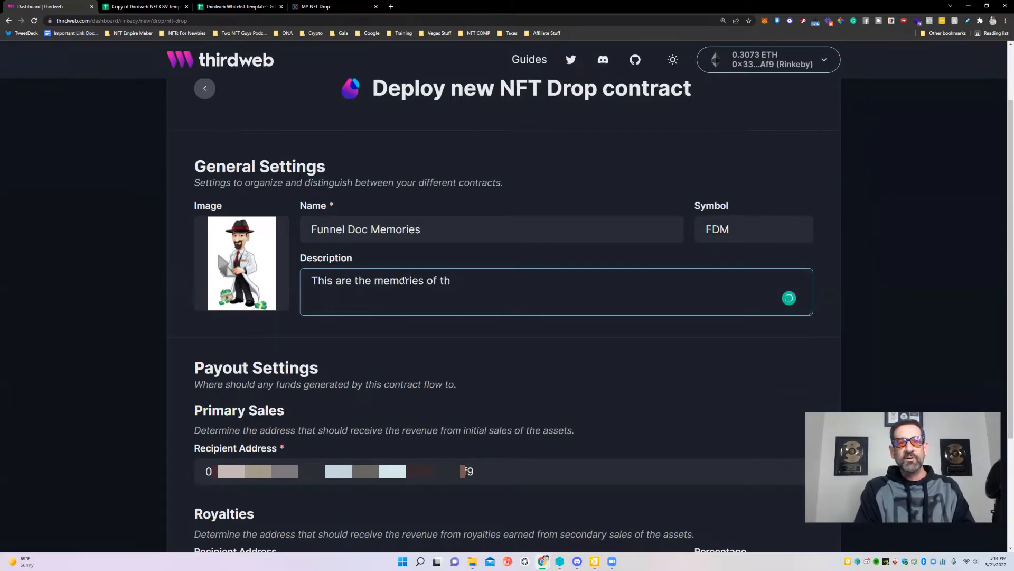
text(The Funnel Doc)
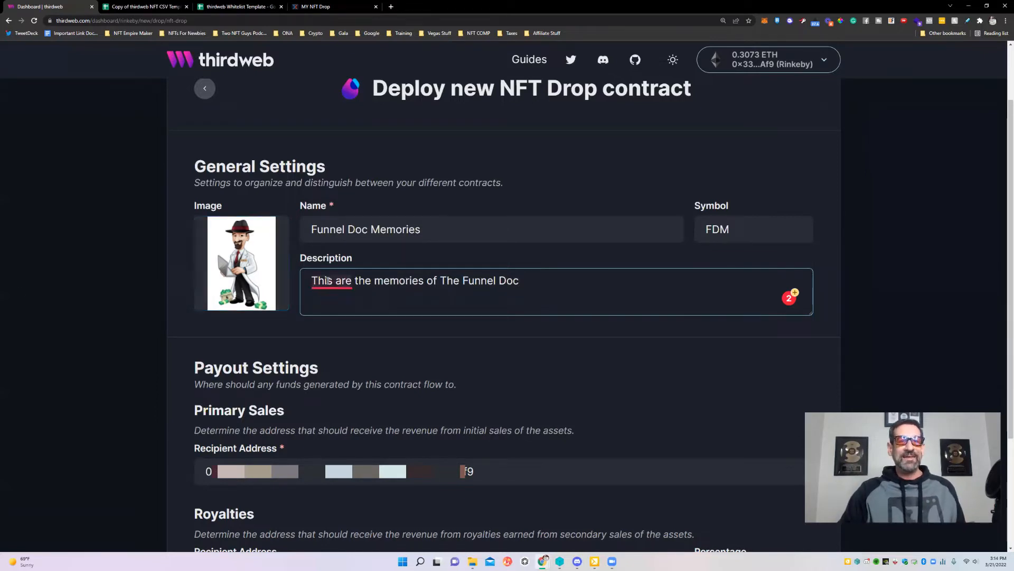
Step: Correct the description's opening word to "These" and end the sentence with an exclamation mark
mouse_move(332, 280)
click(330, 314)
click(554, 292)
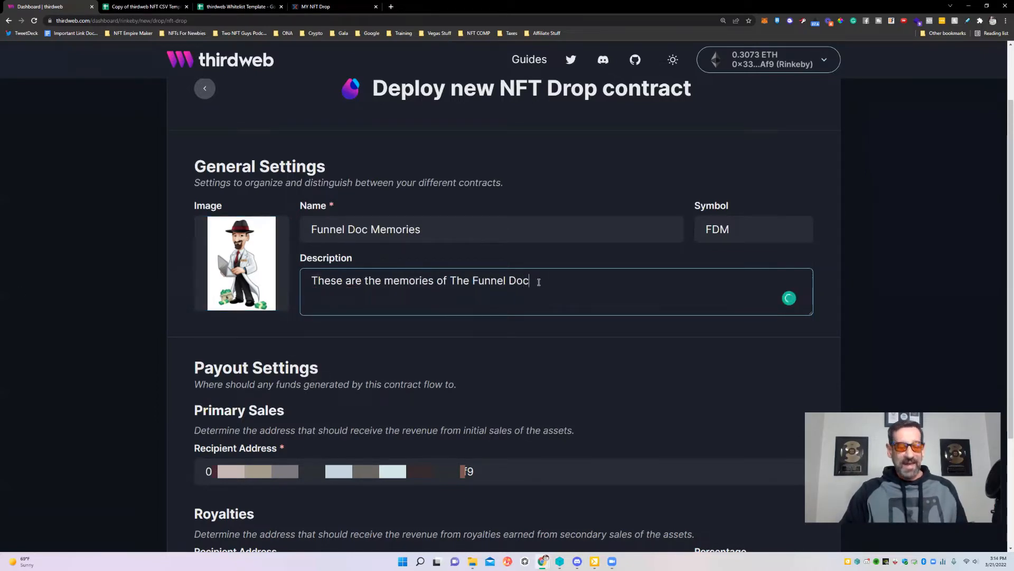
text(!)
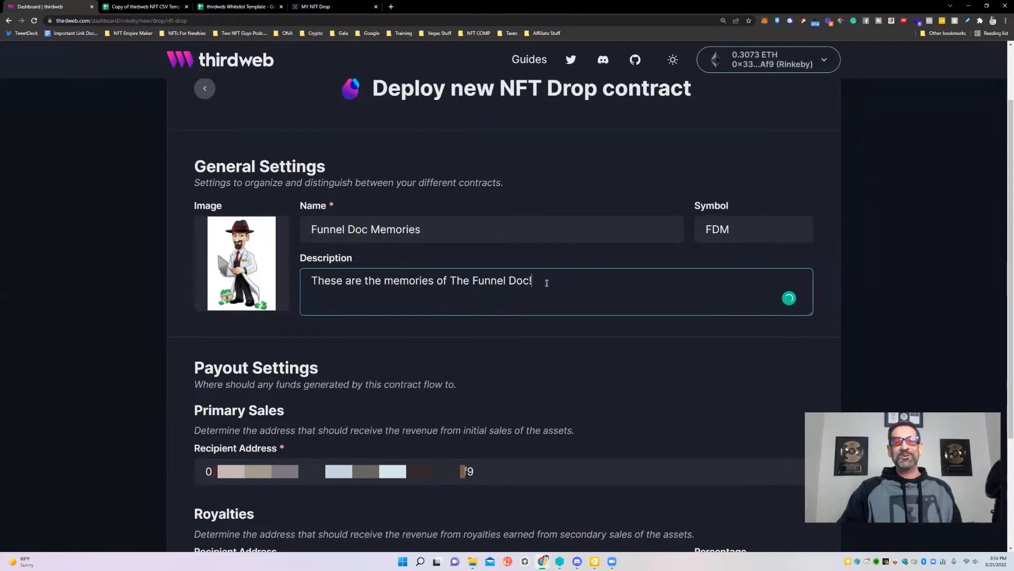
Step: Set the royalty percentage for secondary sales to 7 in the payout settings
scroll(576, 243, down, 1)
click(413, 149)
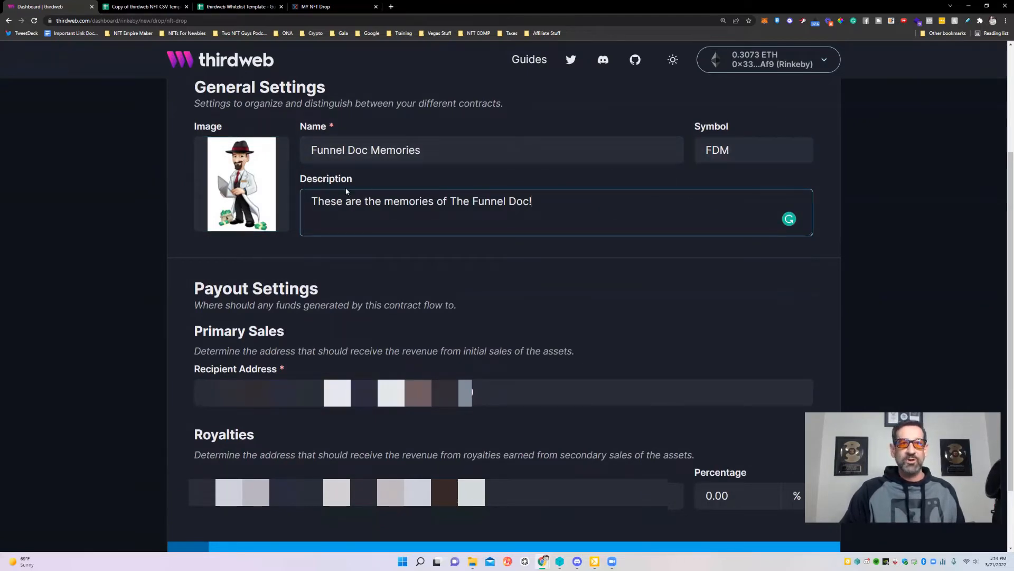
scroll(372, 344, down, 2)
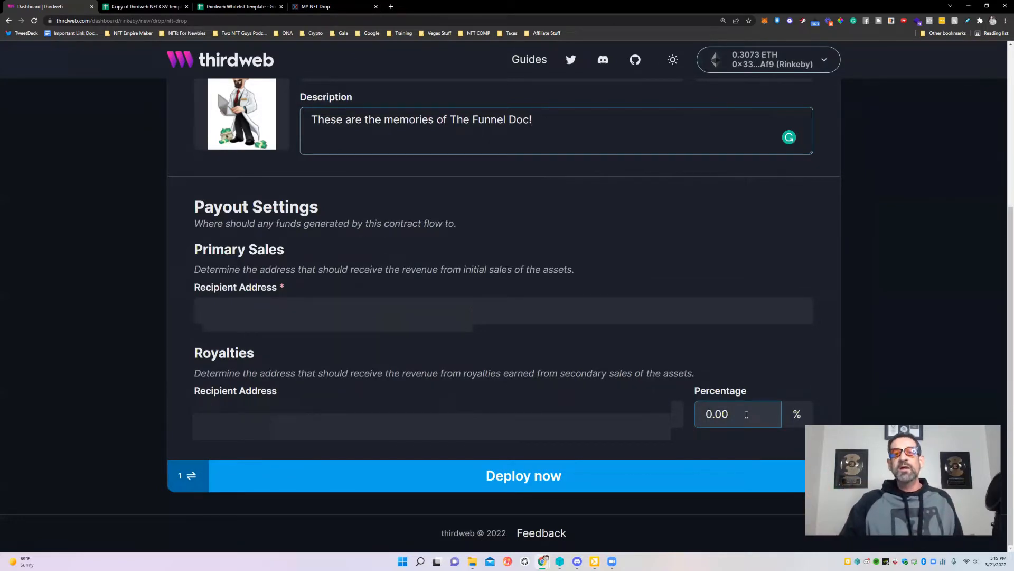
drag(746, 414, 675, 422)
text(7)
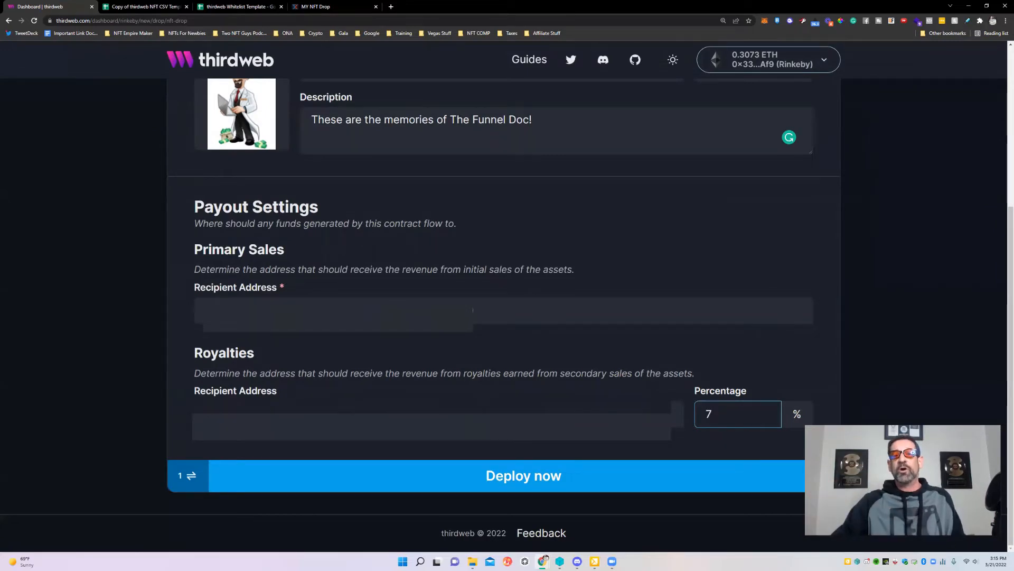
click(491, 291)
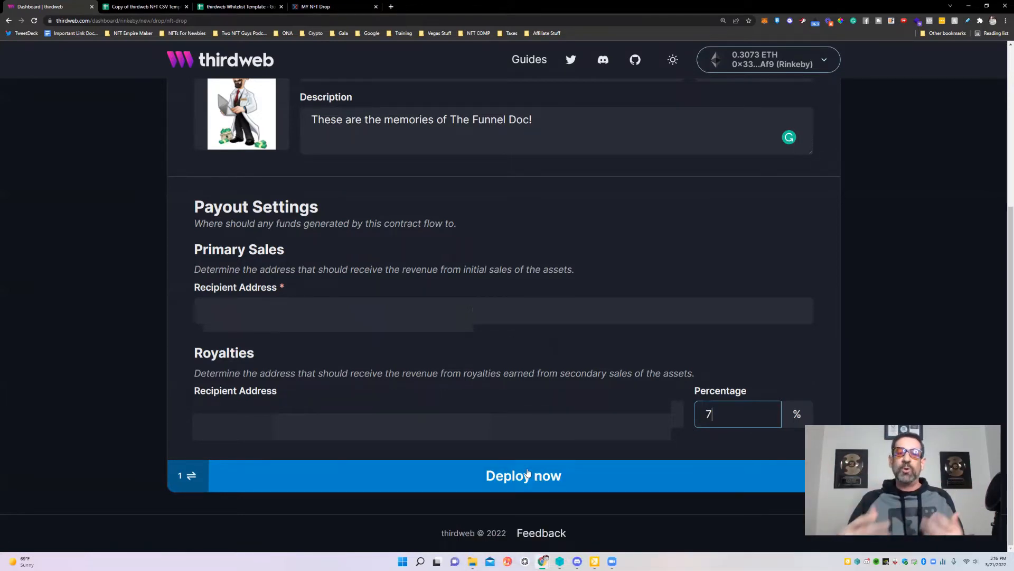
Step: Deploy the NFT Drop contract and check the deploy proxy transaction request in MetaMask
click(549, 473)
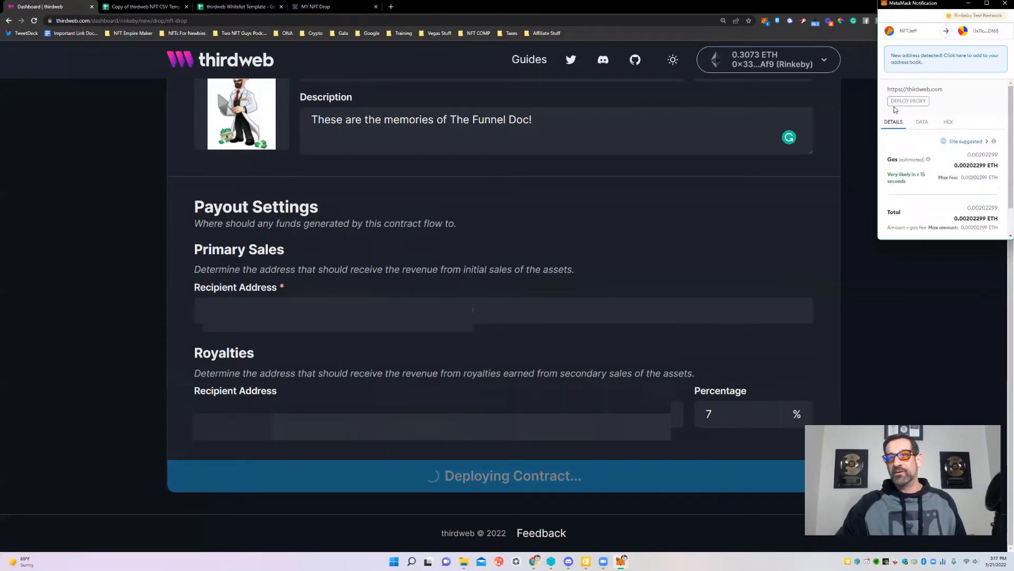
drag(931, 101, 891, 102)
click(927, 102)
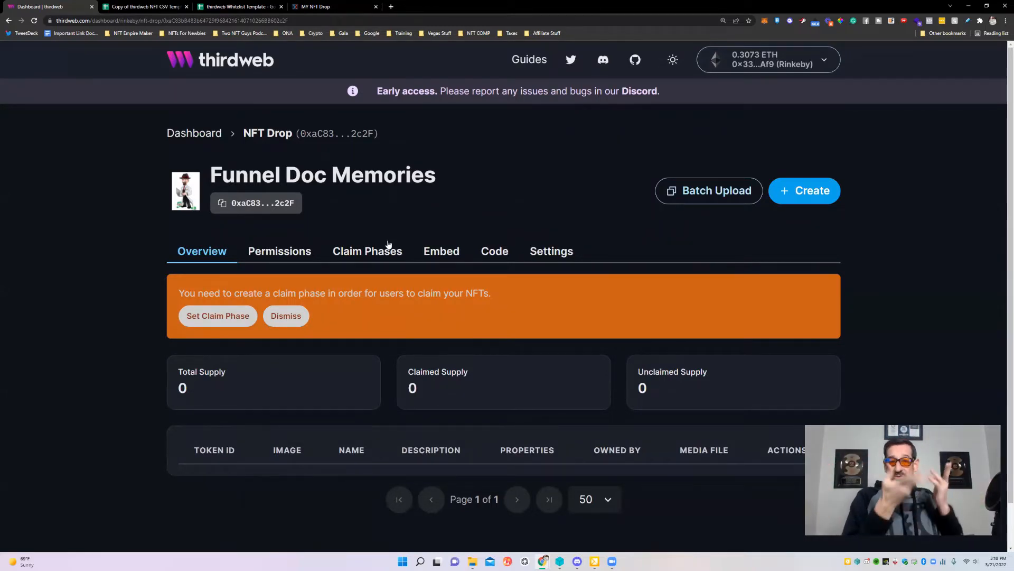
Step: Add a first claim phase to the Funnel Doc Memories drop
click(369, 253)
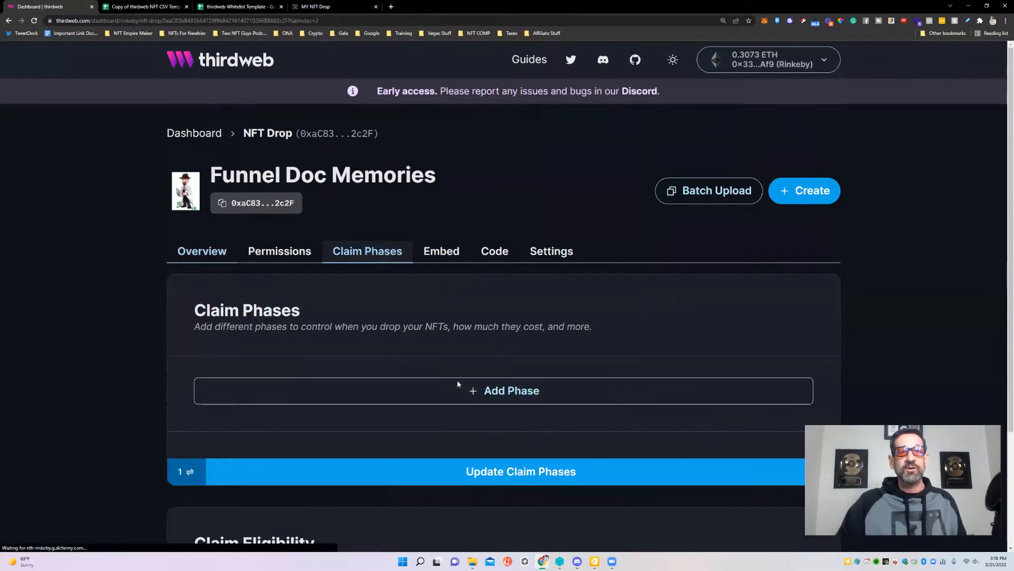
scroll(506, 407, down, 2)
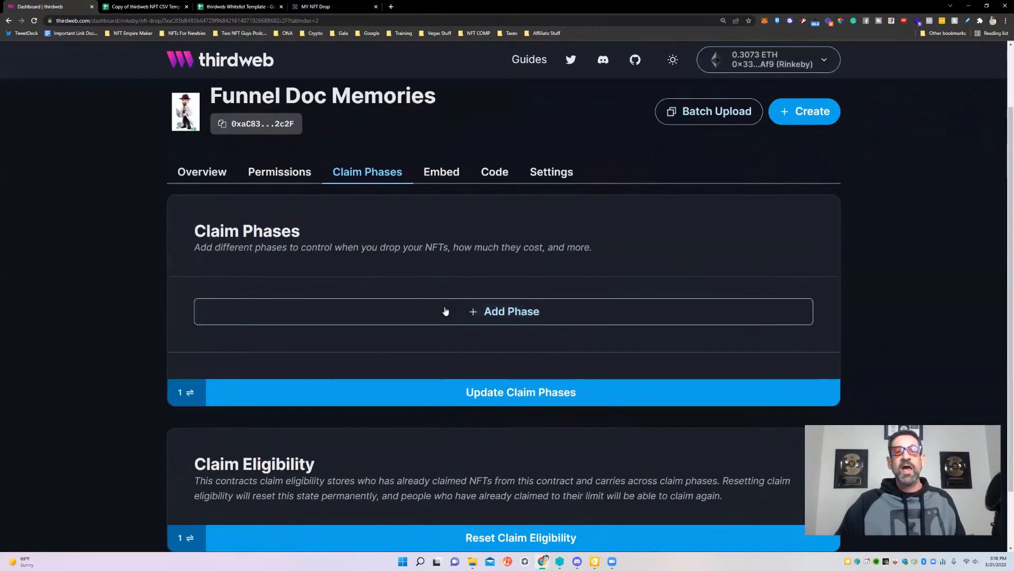
click(479, 316)
scroll(369, 331, down, 4)
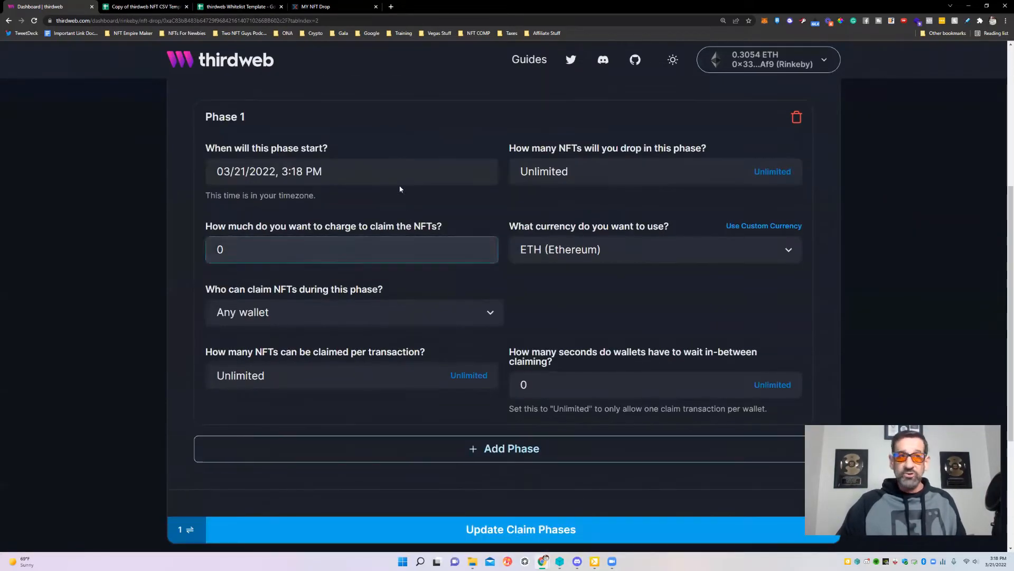
Step: Set the start of Phase 1 to 03/21/2022, 3:25 PM
click(253, 172)
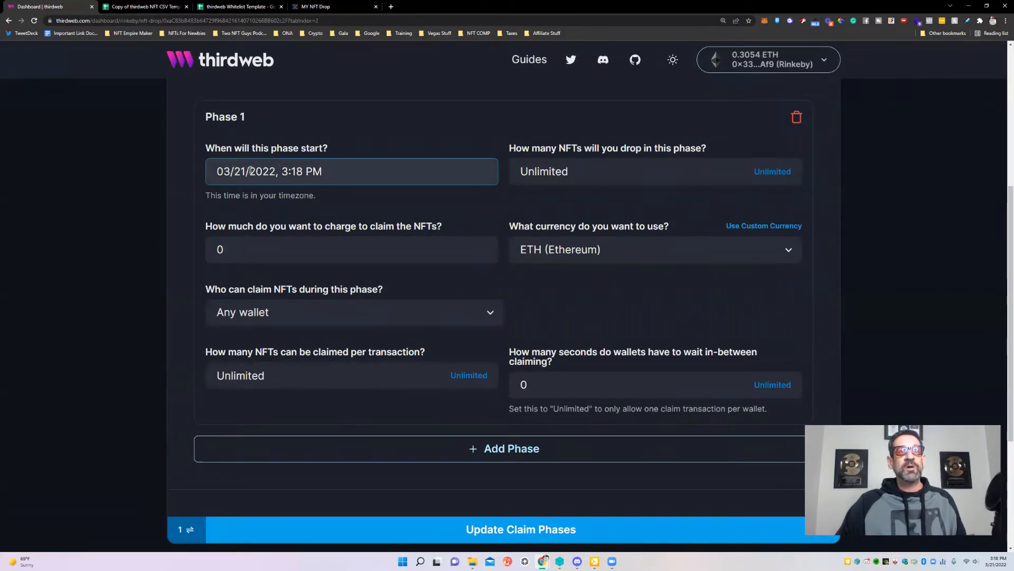
click(252, 170)
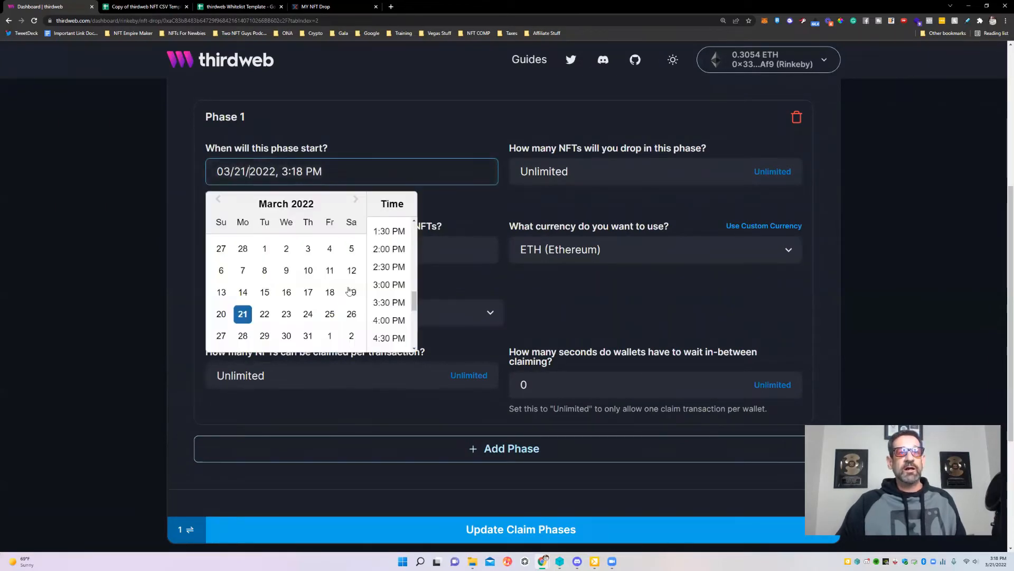
drag(299, 171, 283, 172)
click(310, 172)
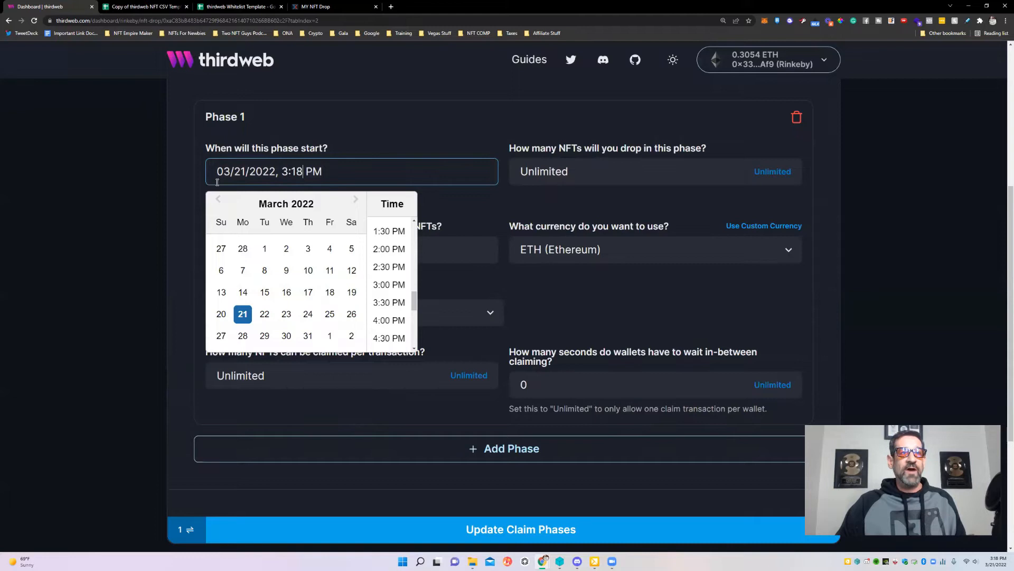
click(243, 315)
click(304, 168)
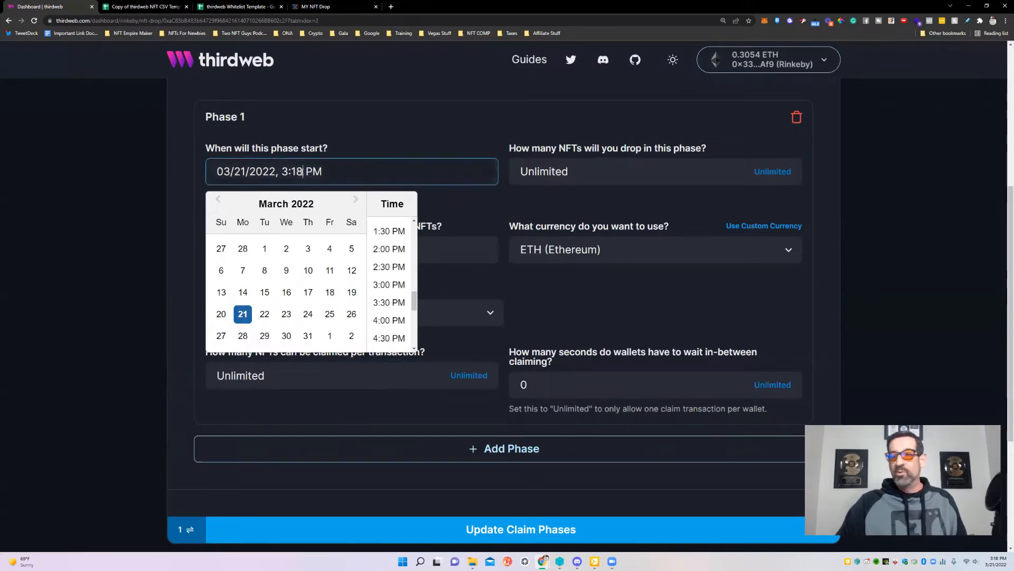
drag(302, 171, 294, 173)
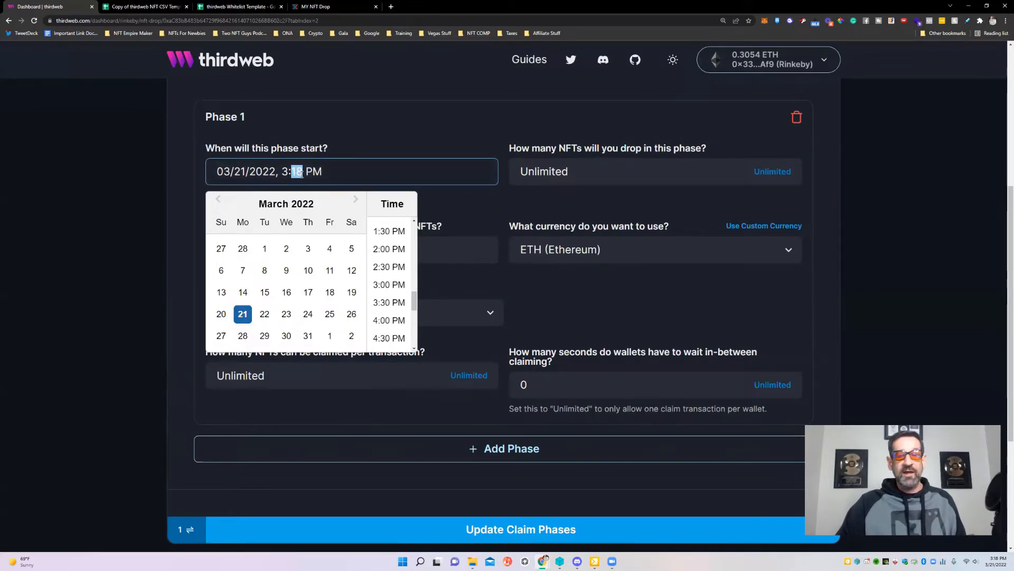
text(25)
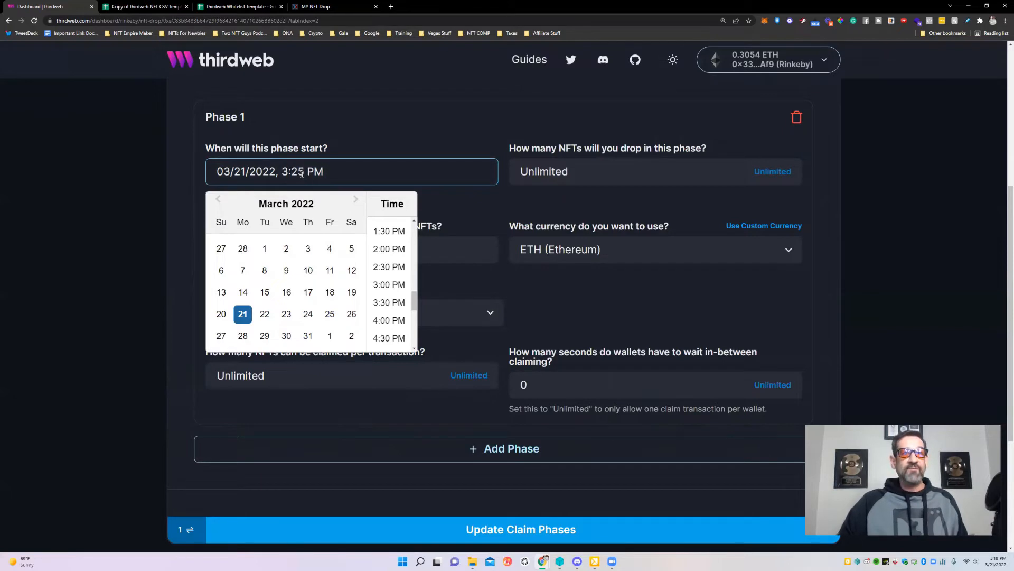
click(451, 197)
click(592, 170)
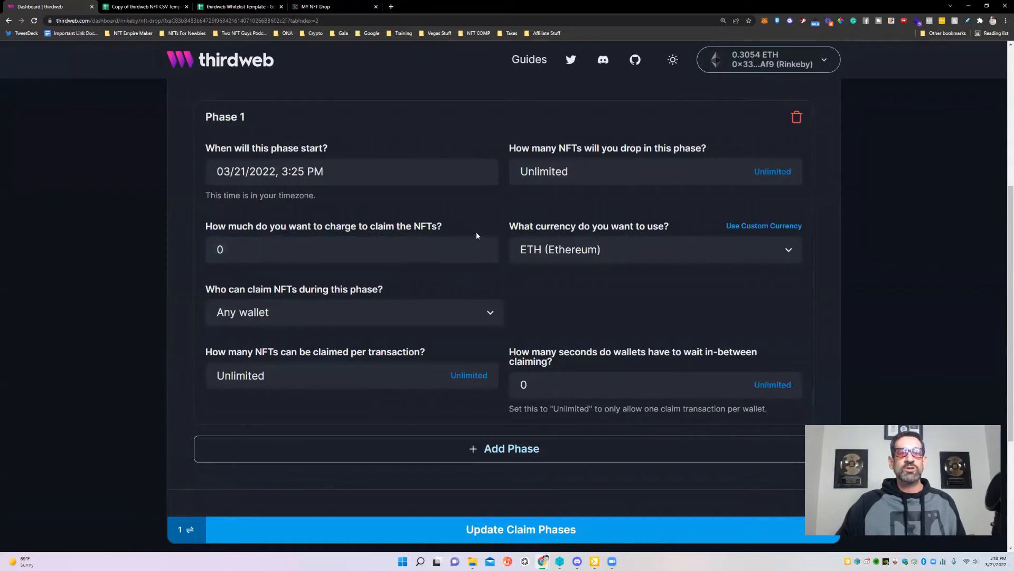
Step: Set the claim price of Phase 1 to 0.05 with ETH (Ethereum) as the currency
drag(475, 248, 206, 251)
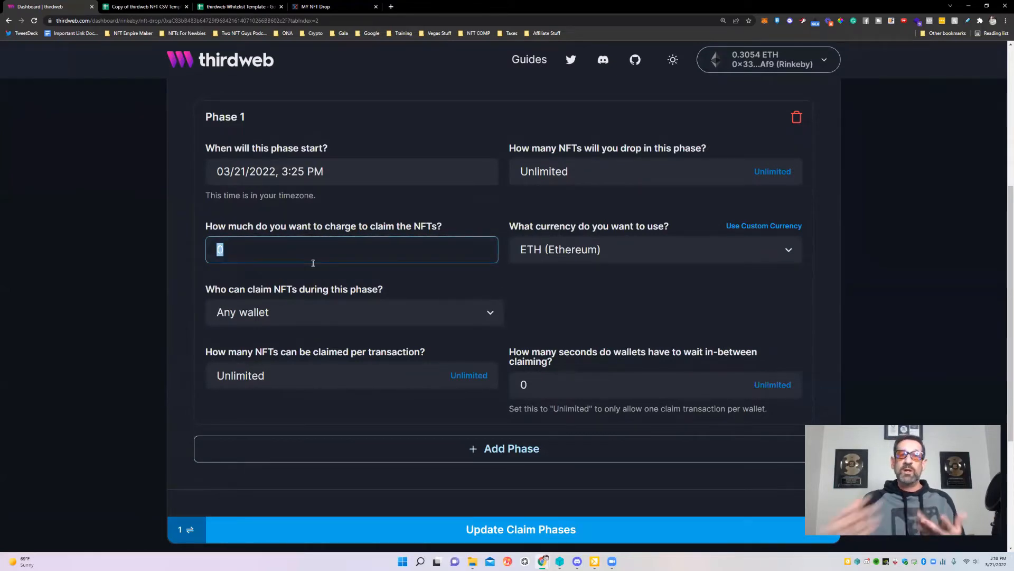
click(648, 248)
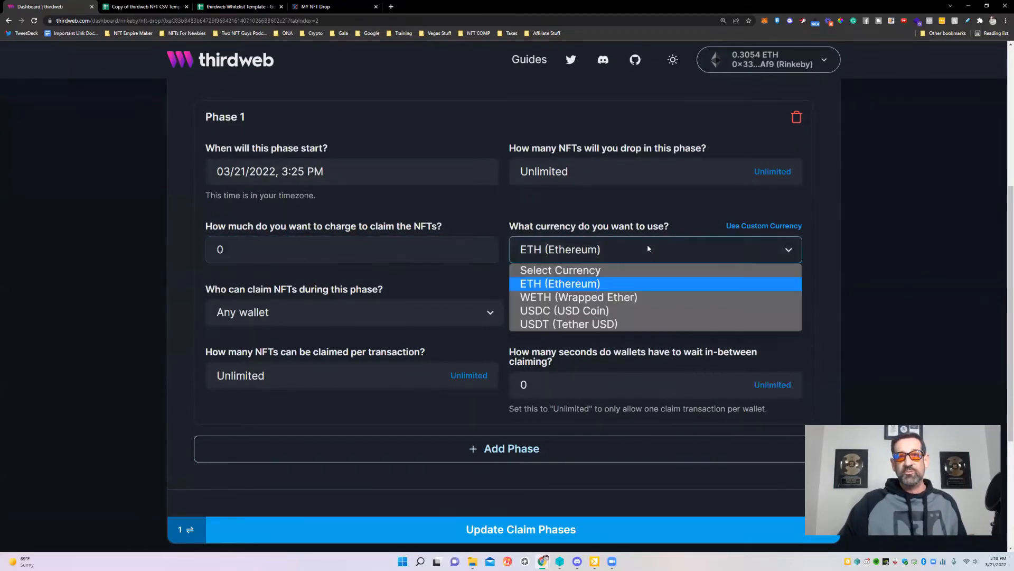
click(596, 284)
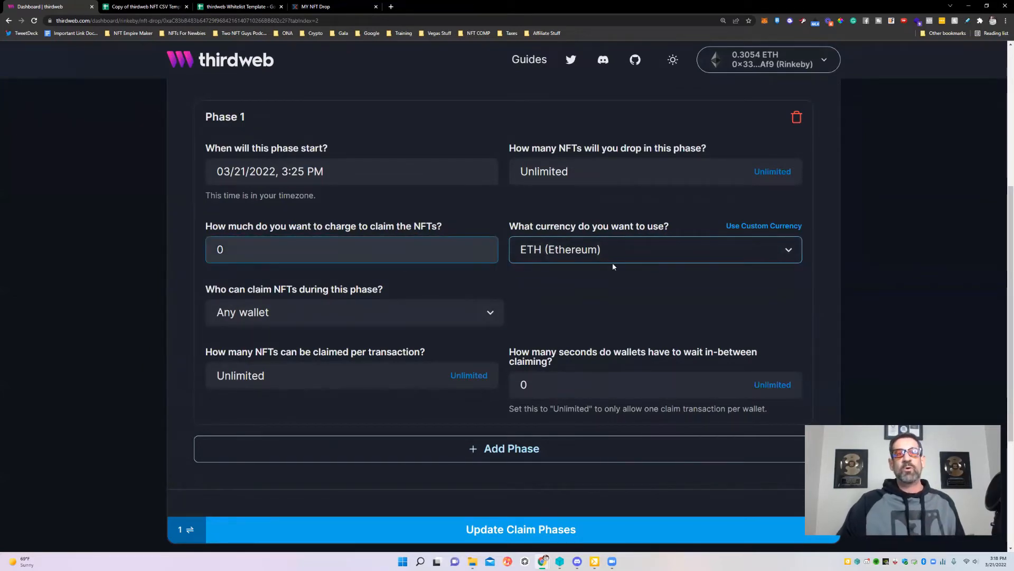
click(301, 242)
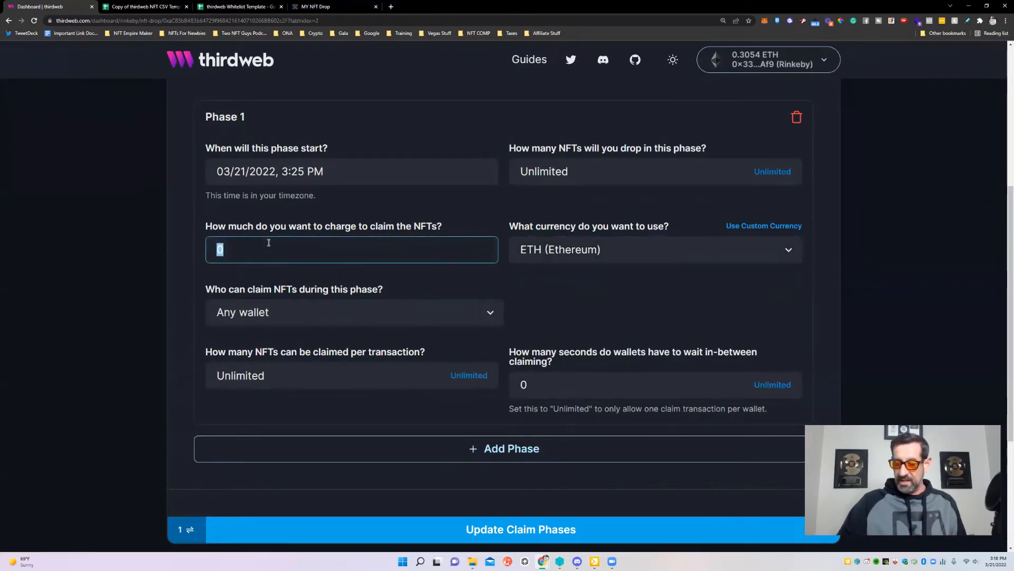
text(0.05)
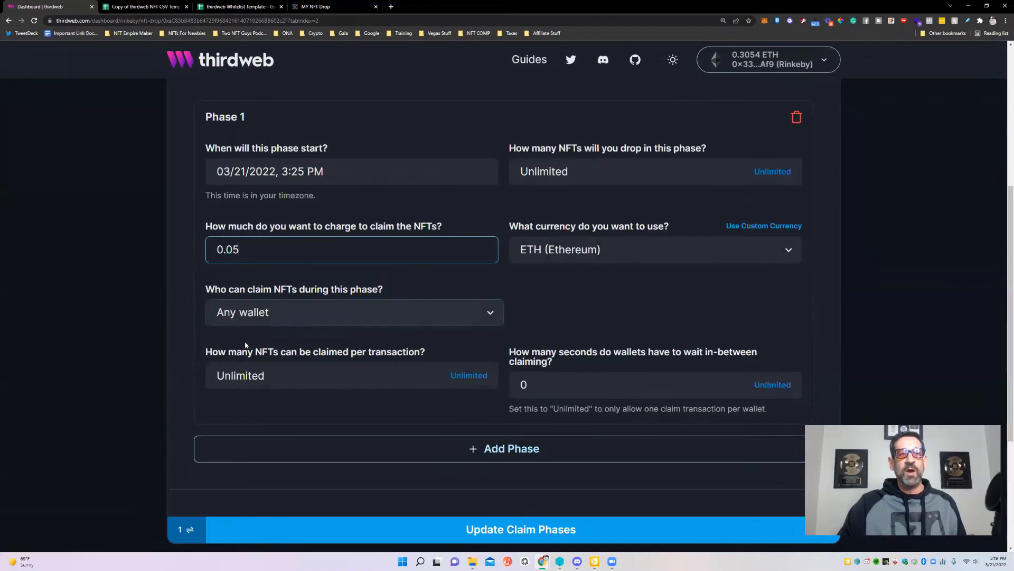
Step: Restrict claiming in Phase 1 to only specific wallets and open the claimer snapshot upload
click(317, 322)
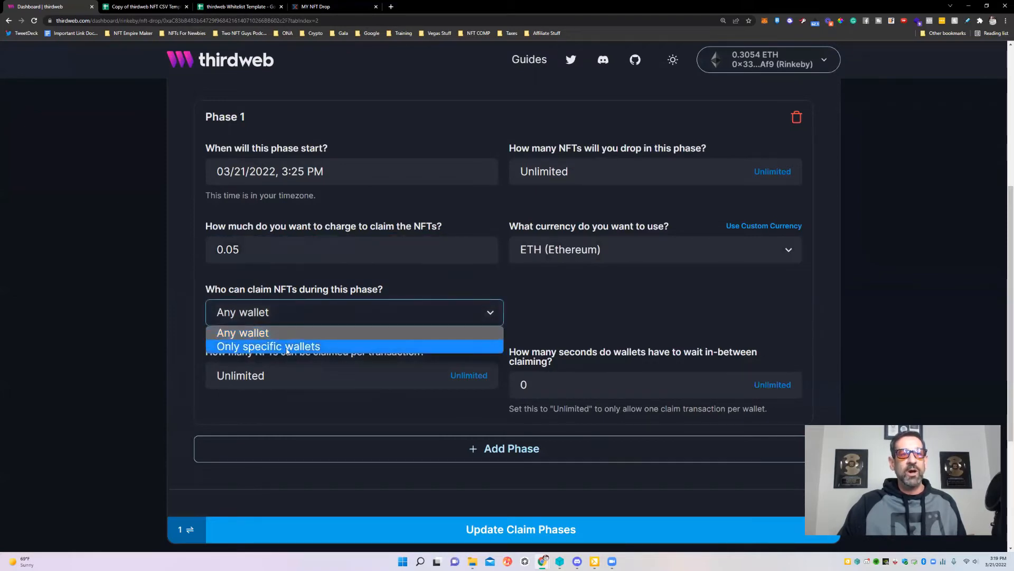
click(265, 347)
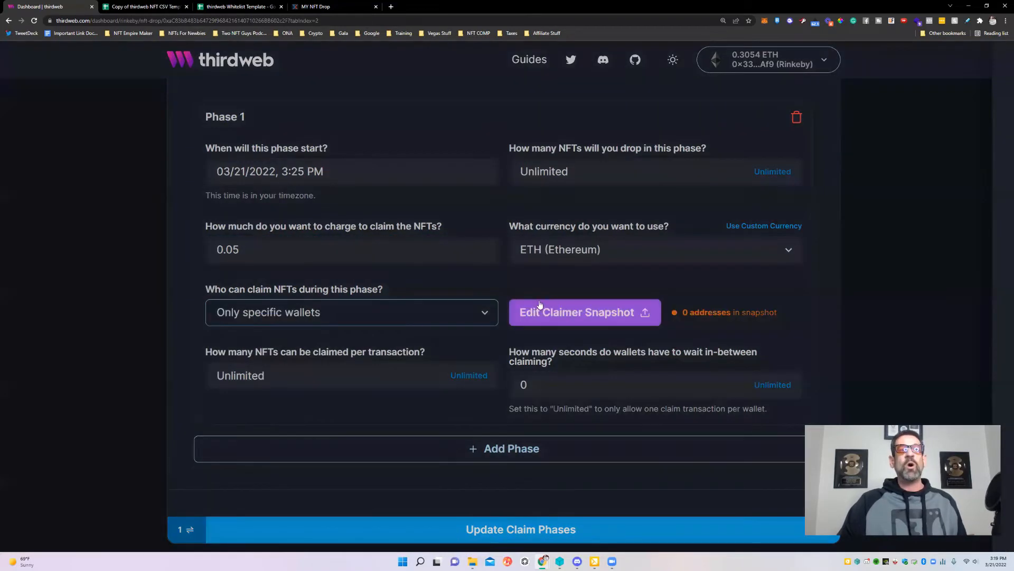
click(552, 303)
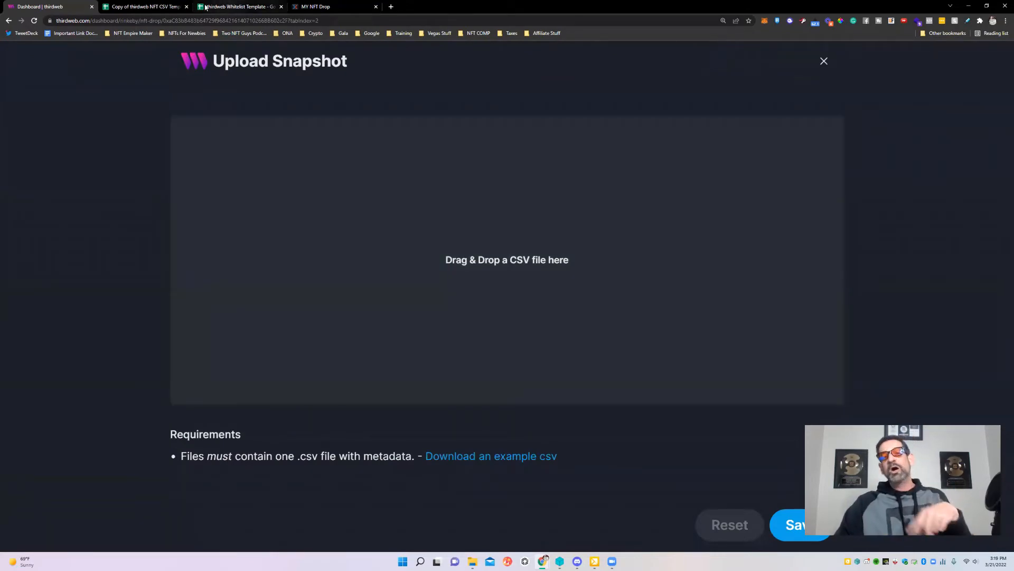
Step: Switch to the thirdweb Whitelist Template in Google Sheets and download it as a comma-separated values file
click(245, 8)
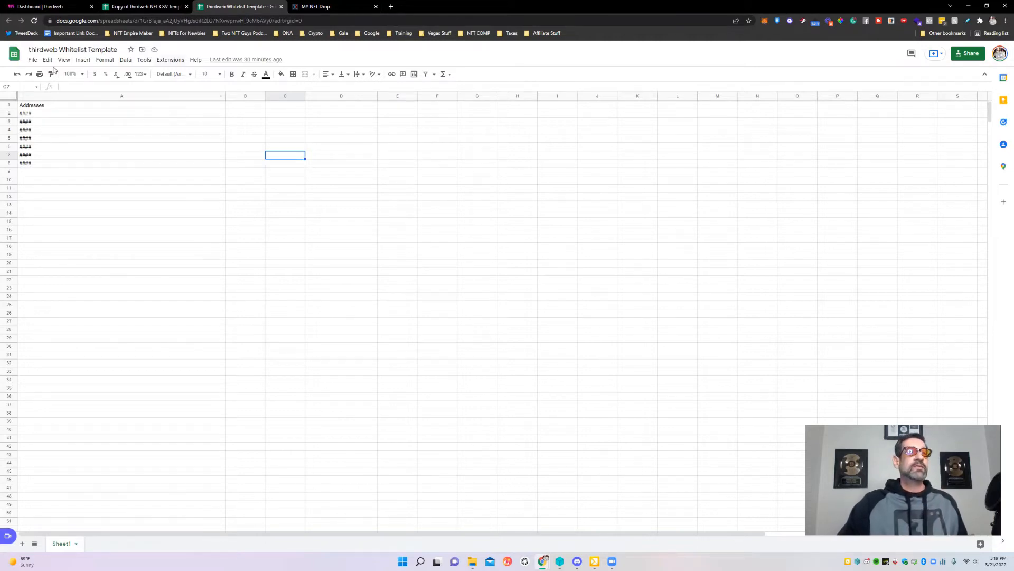
click(32, 60)
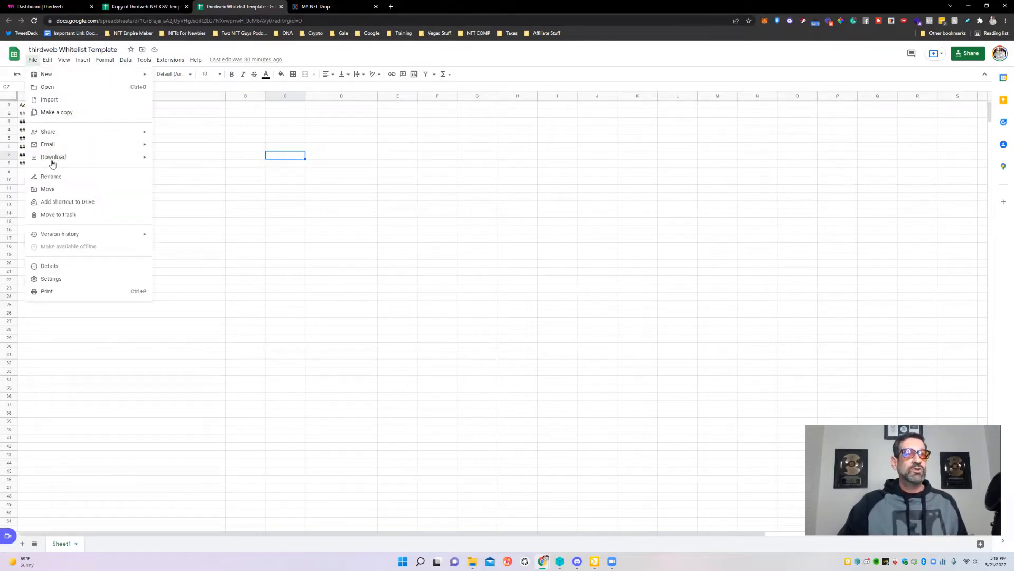
mouse_move(65, 161)
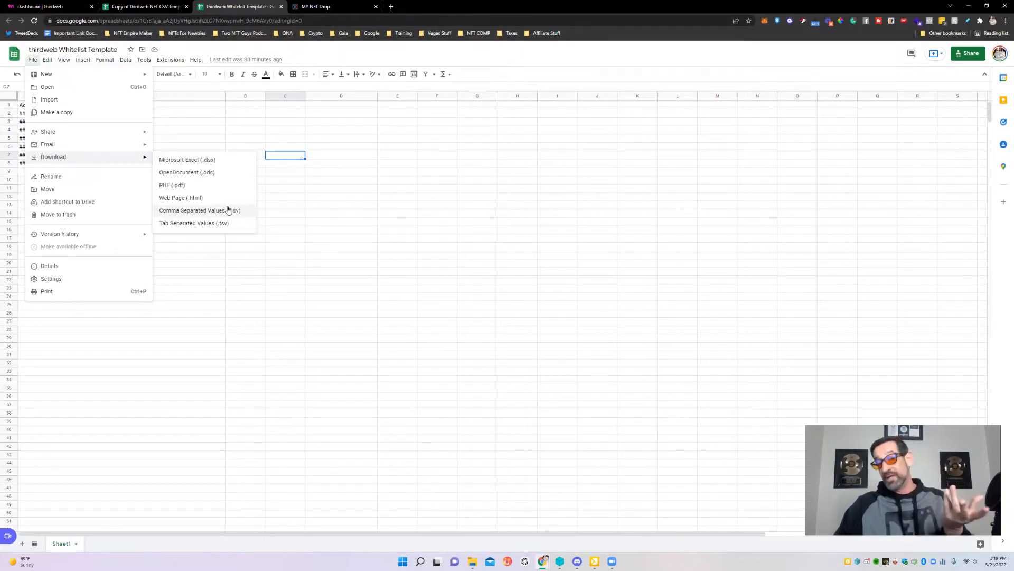
click(216, 210)
Step: Try loading the downloaded whitelist CSV as the claimer snapshot in thirdweb, and discard the upload
drag(43, 541, 573, 269)
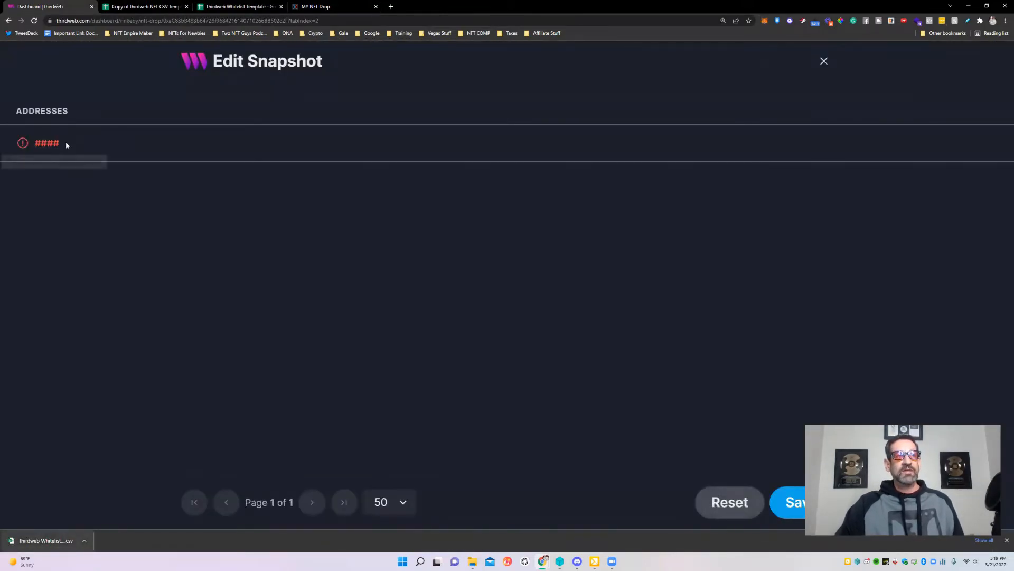
mouse_move(33, 139)
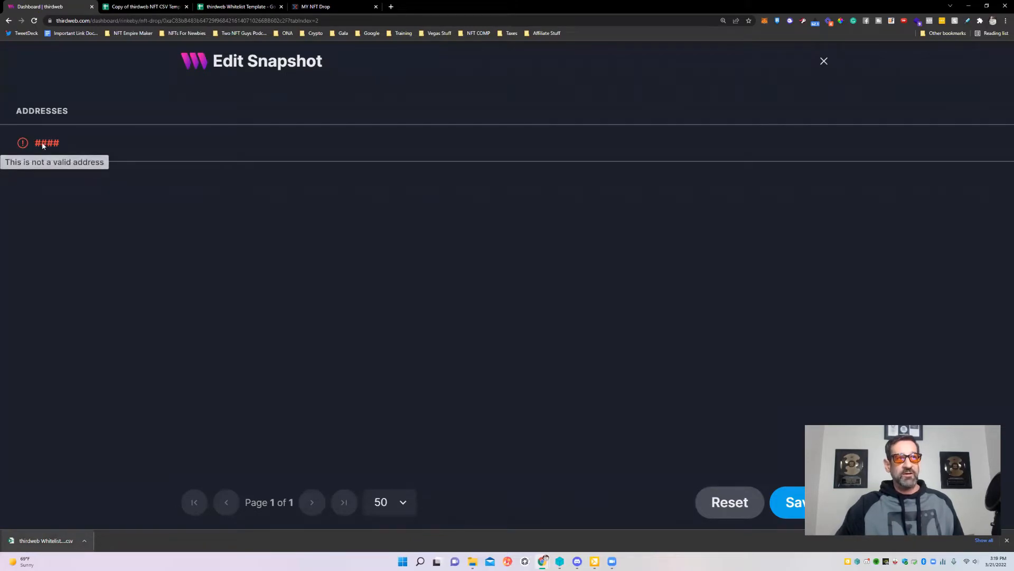
click(747, 501)
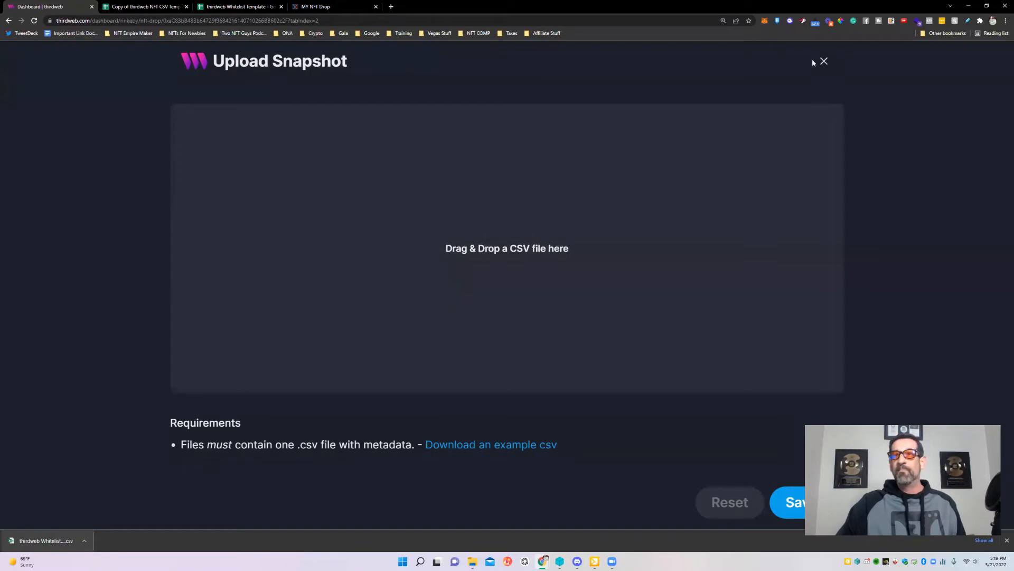
click(824, 61)
Step: Limit Phase 1 to 5 NFTs per transaction and set the waiting time between claims to Unlimited
scroll(639, 313, down, 2)
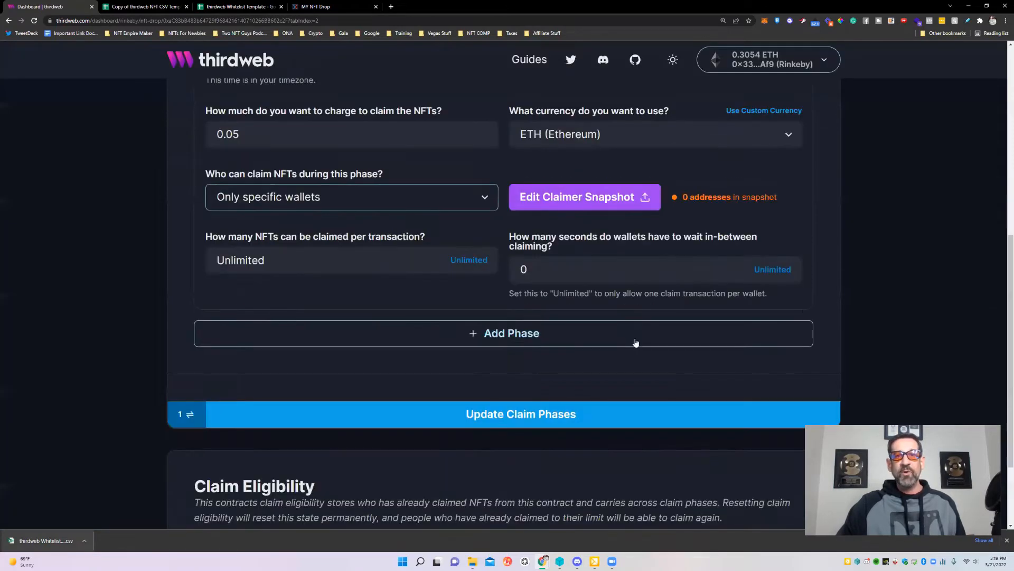
scroll(636, 342, up, 1)
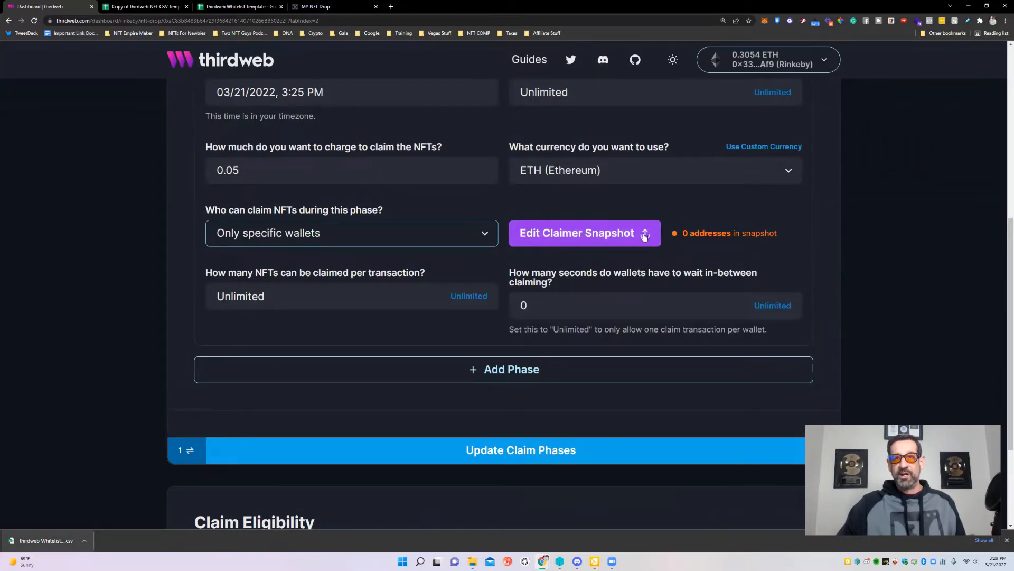
click(660, 277)
click(235, 295)
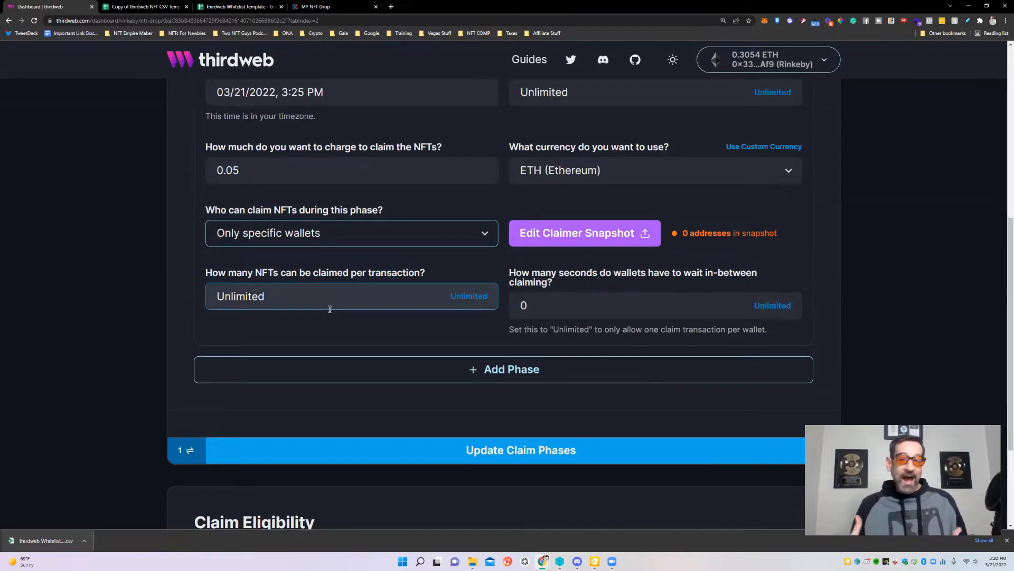
double_click(247, 296)
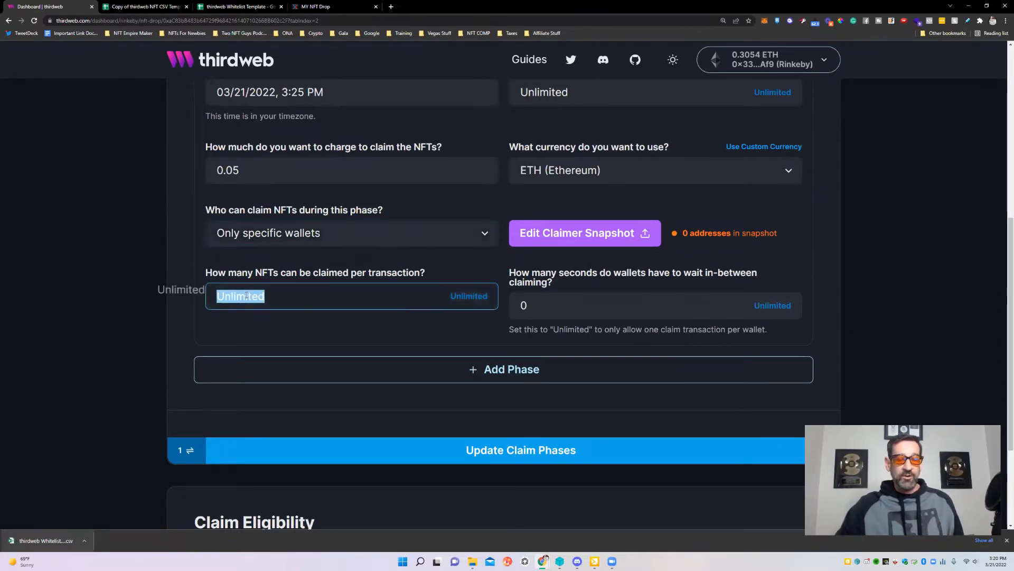
text(5)
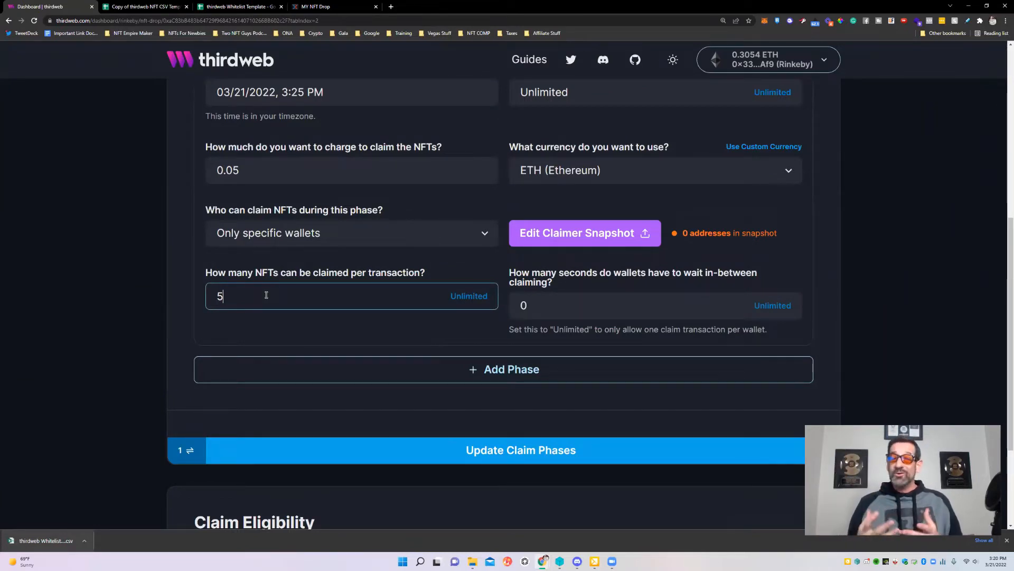
key(BackSpace)
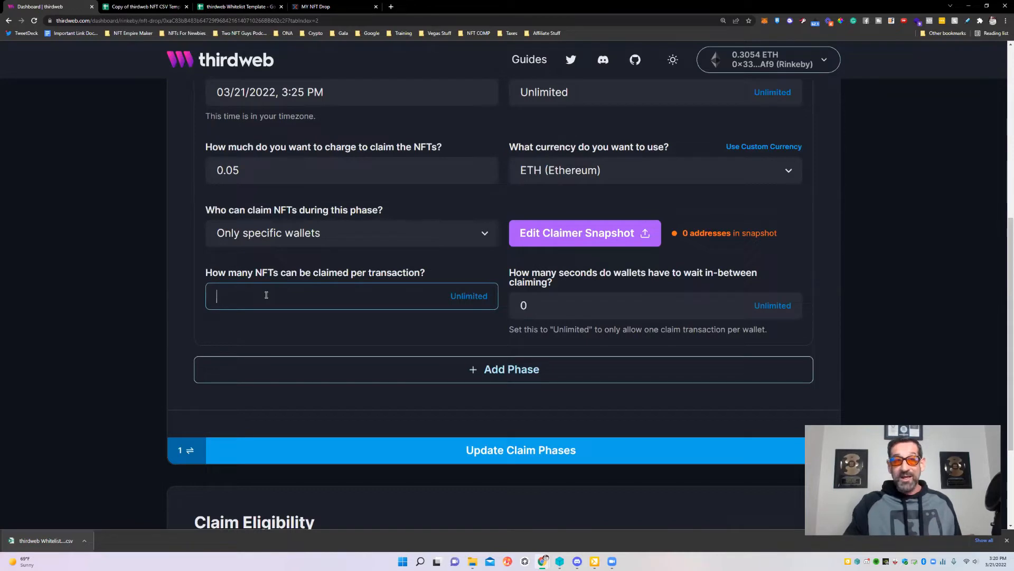
text(2)
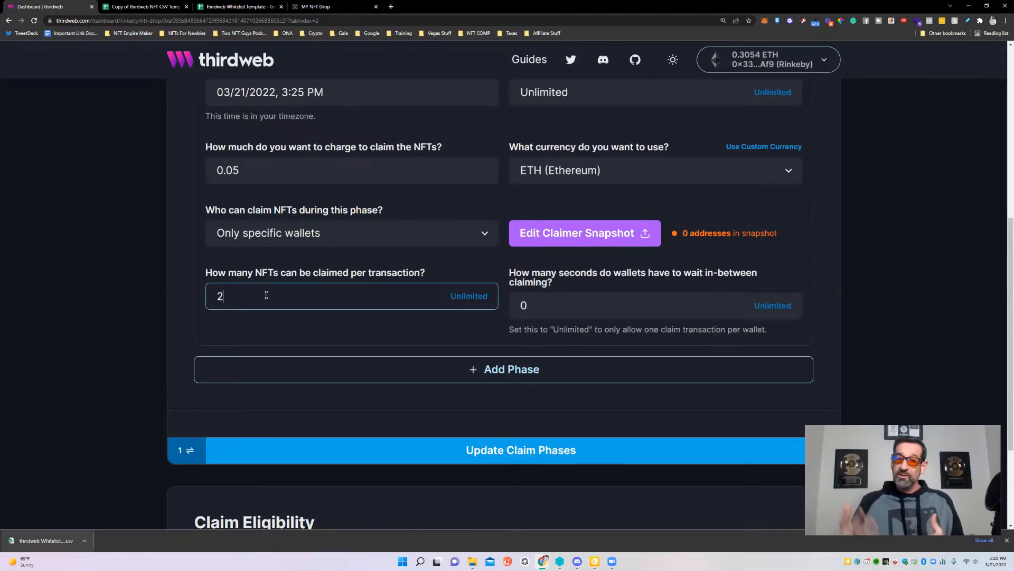
key(BackSpace)
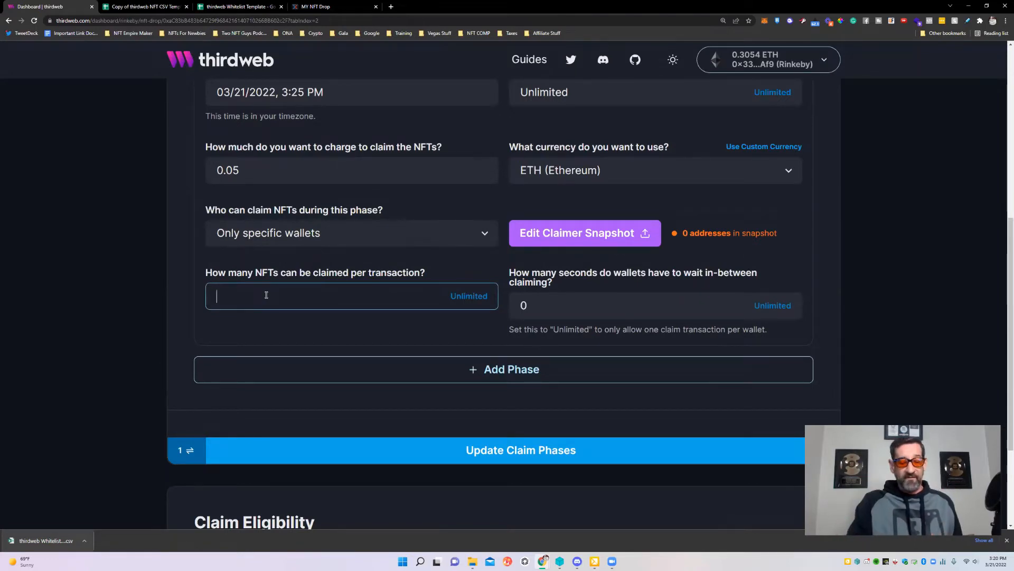
text(5)
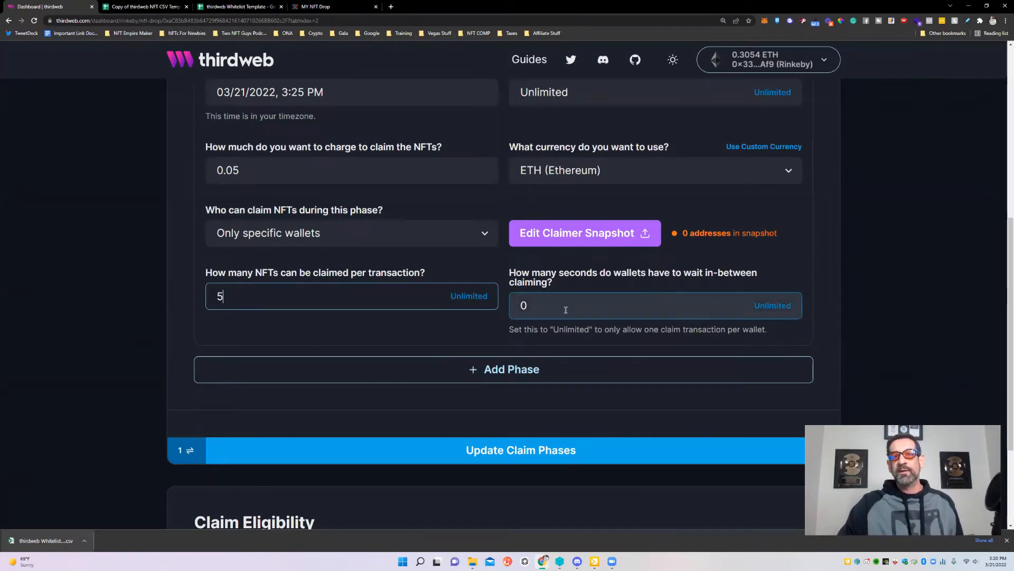
click(781, 307)
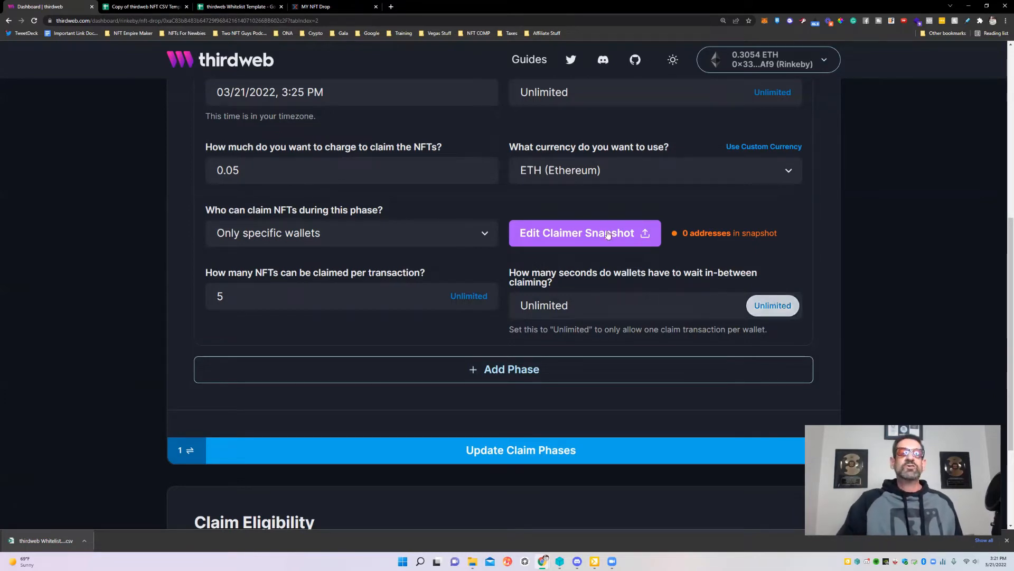
click(219, 295)
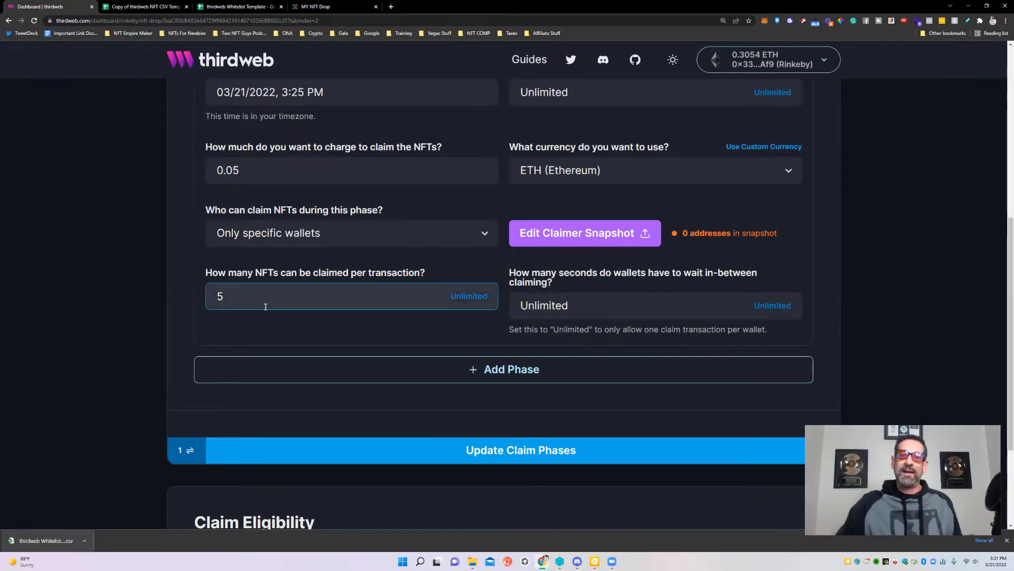
Step: Try a limit of 1 NFT per transaction in Phase 1, and return the limit to 5
click(579, 307)
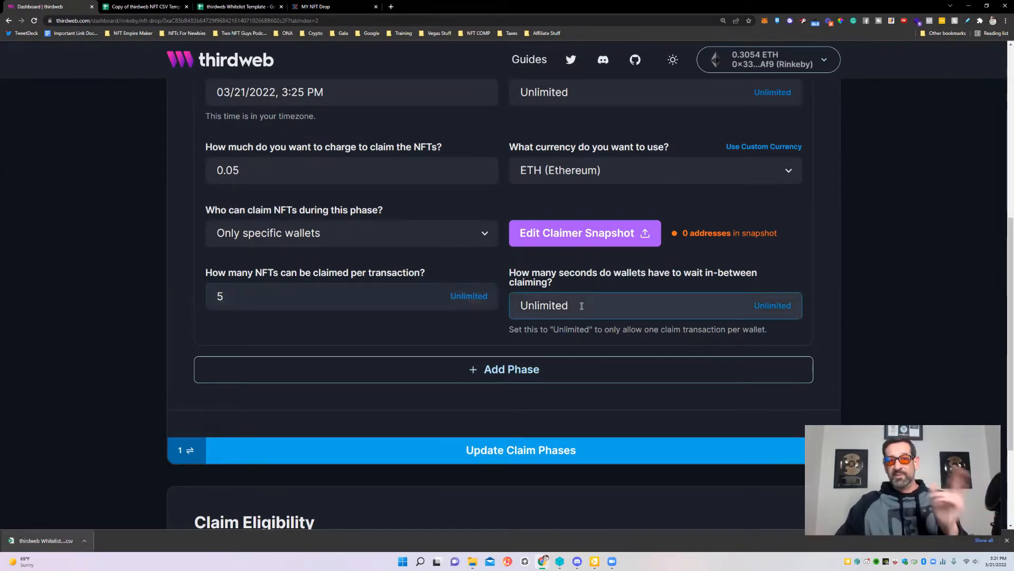
double_click(582, 306)
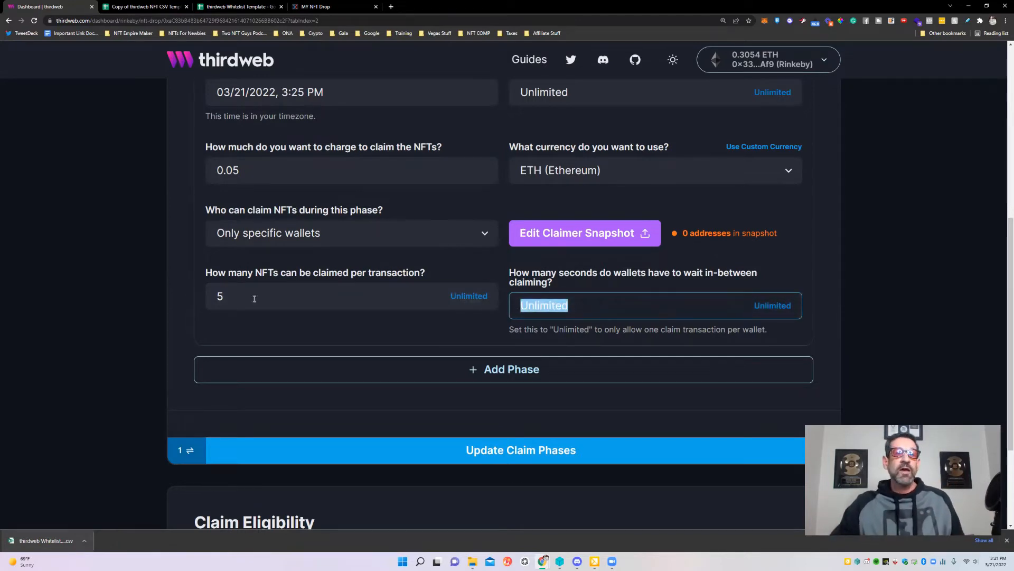
double_click(224, 296)
text(1)
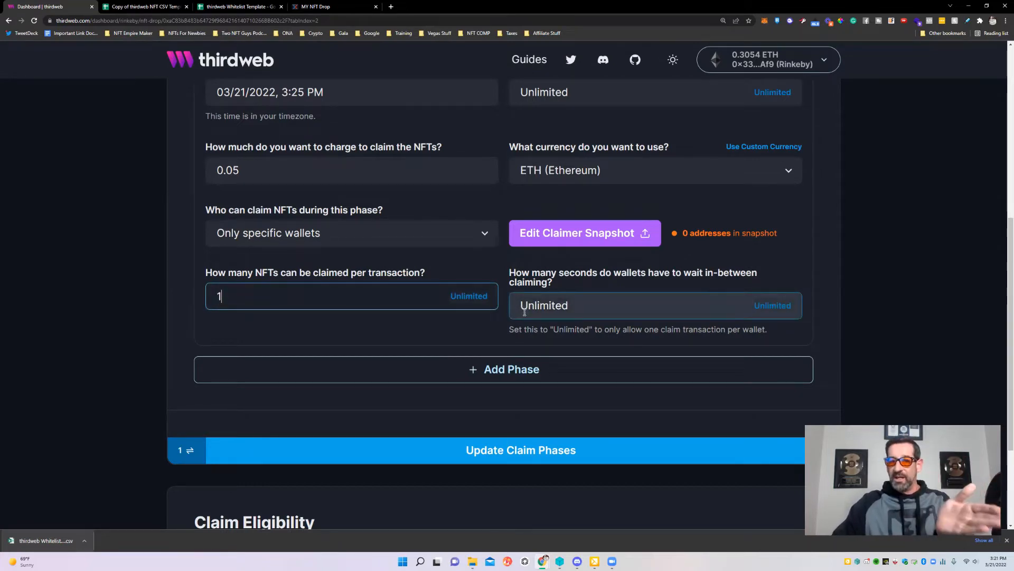
double_click(570, 306)
double_click(220, 298)
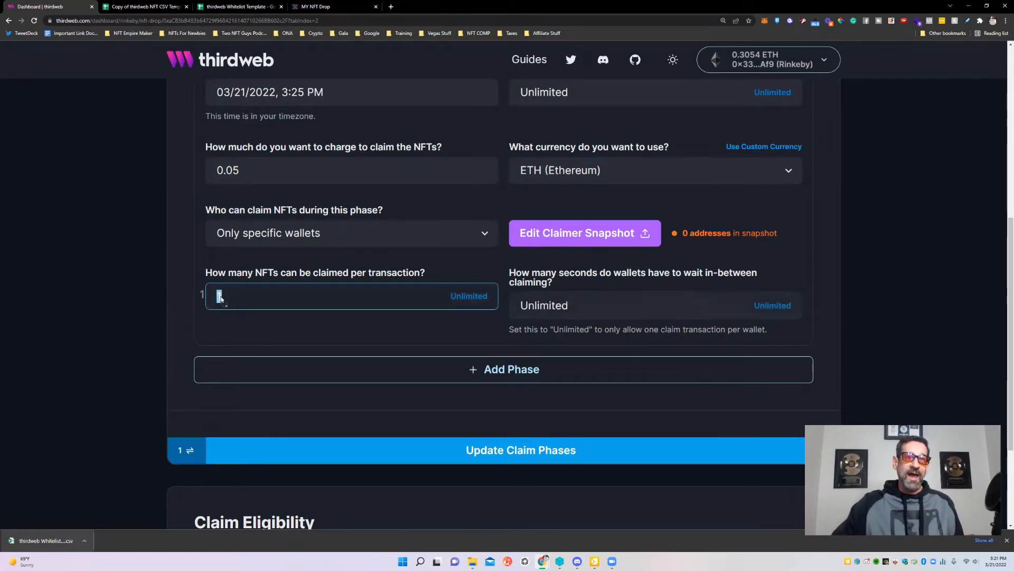
text(5)
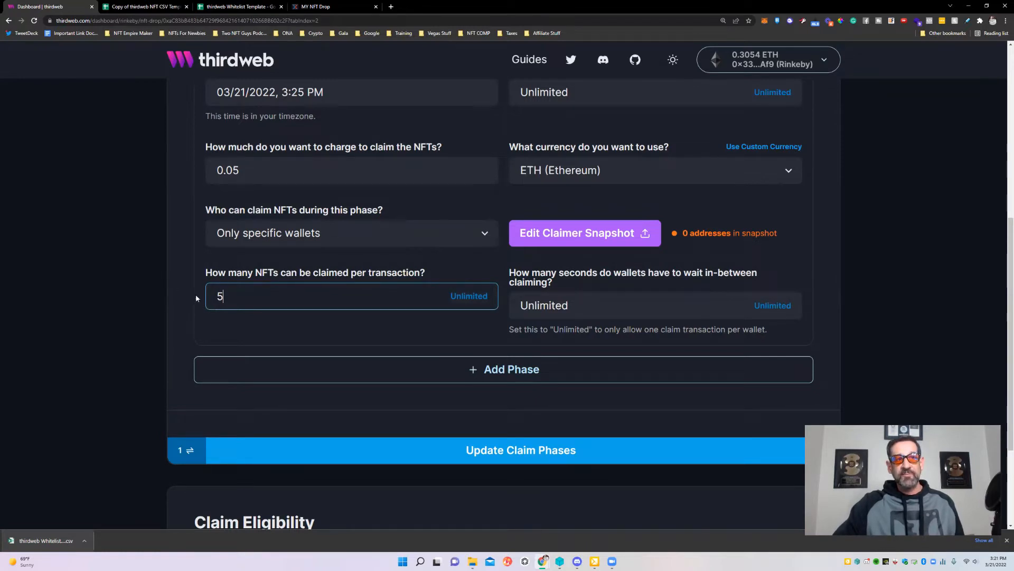
Step: Set the waiting time between claims in Phase 1 to 1 second
double_click(591, 305)
text(1)
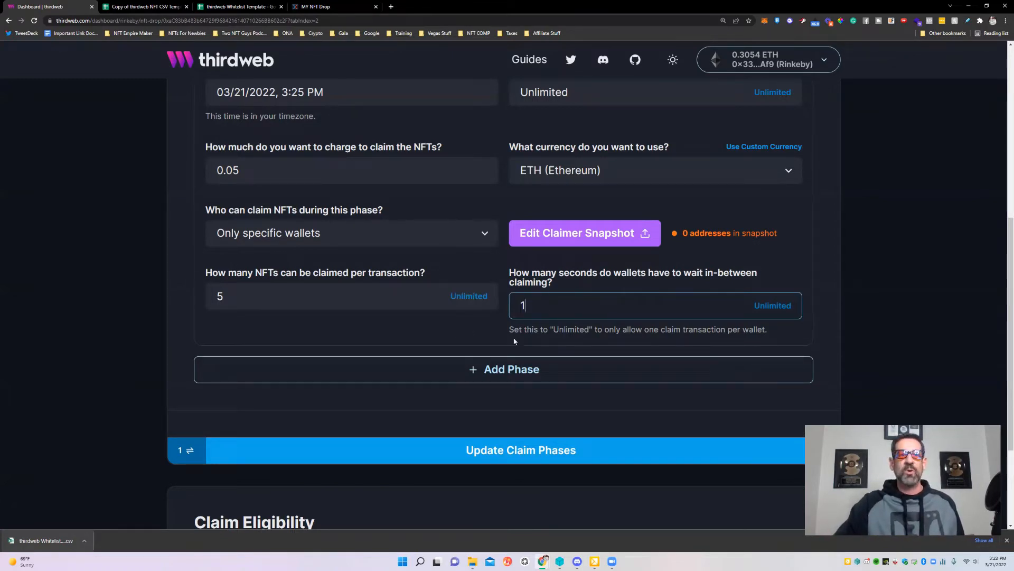
scroll(344, 168, up, 2)
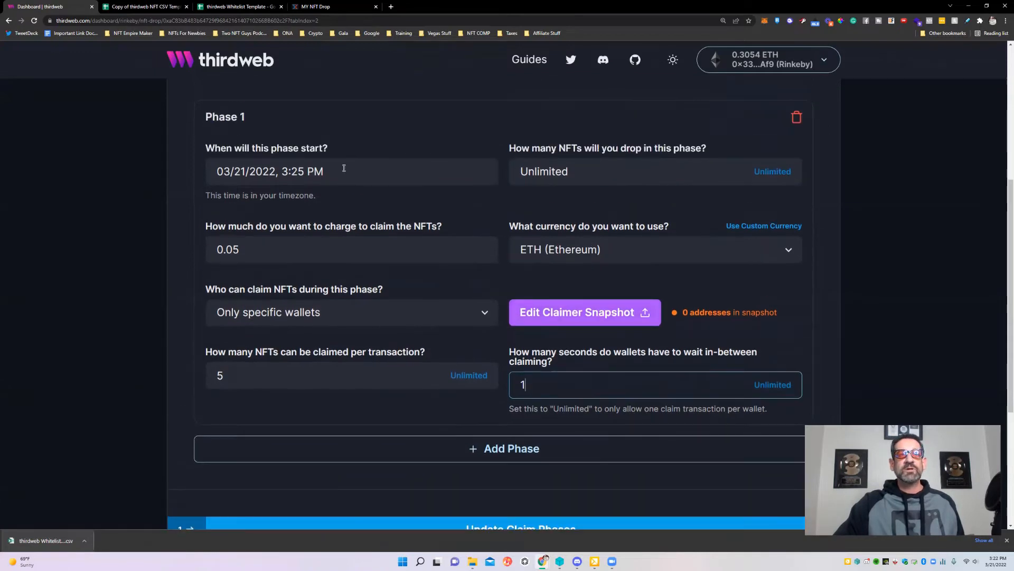
scroll(344, 168, down, 2)
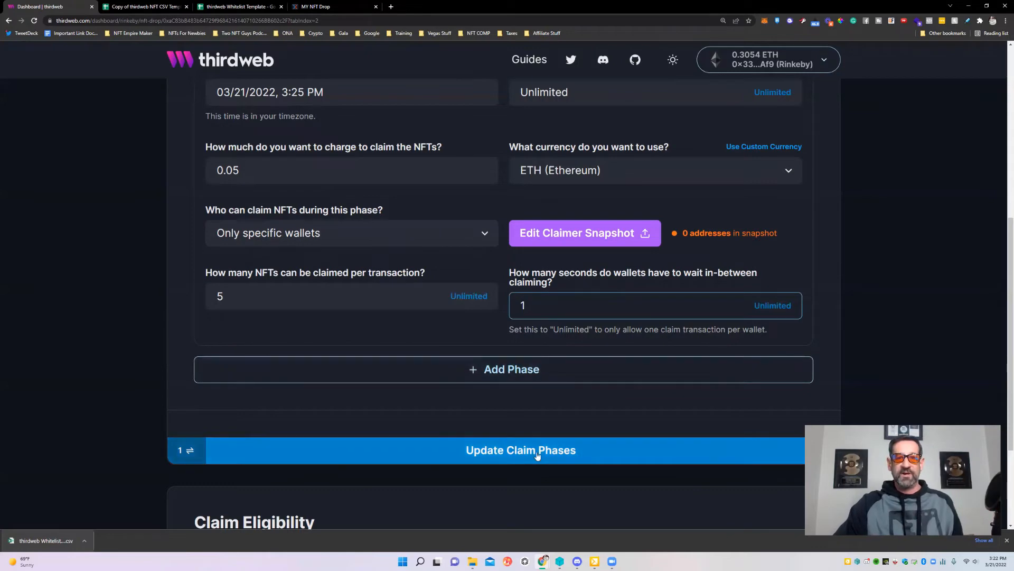
Step: Add a second claim phase that starts on 03/25/2022 and charges 0.08 ETH per NFT
click(498, 371)
scroll(252, 223, down, 3)
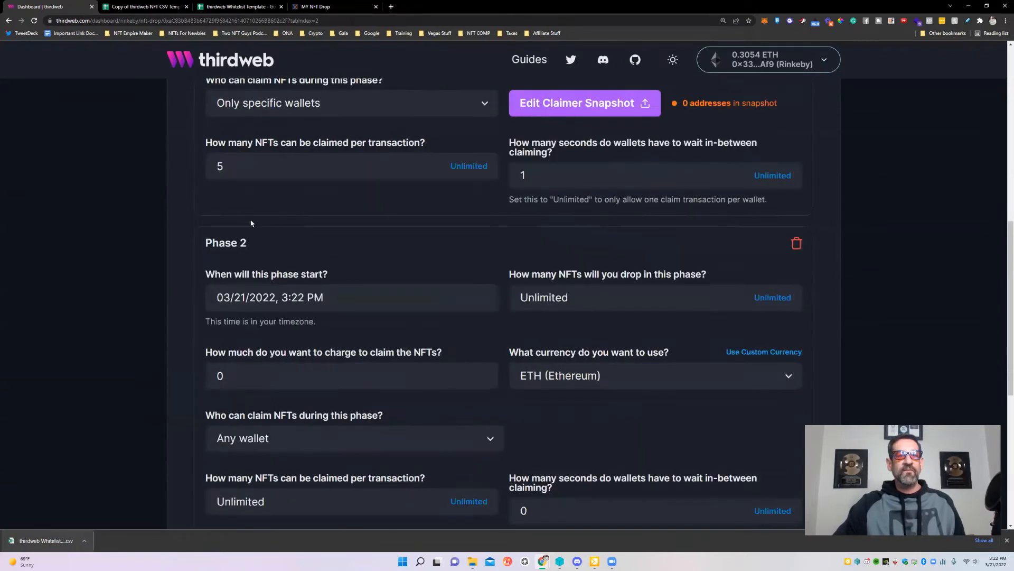
click(275, 263)
click(241, 272)
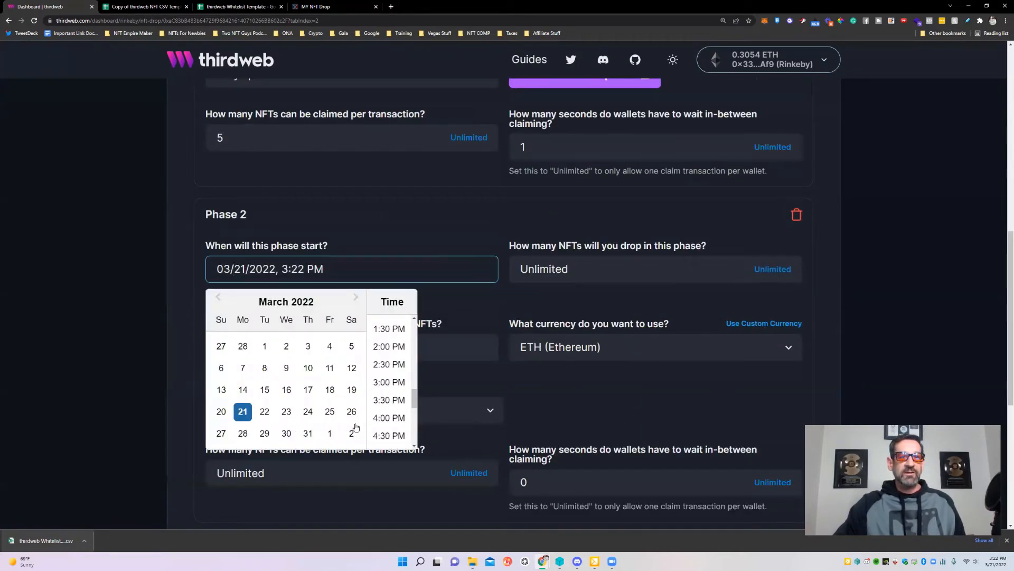
click(329, 413)
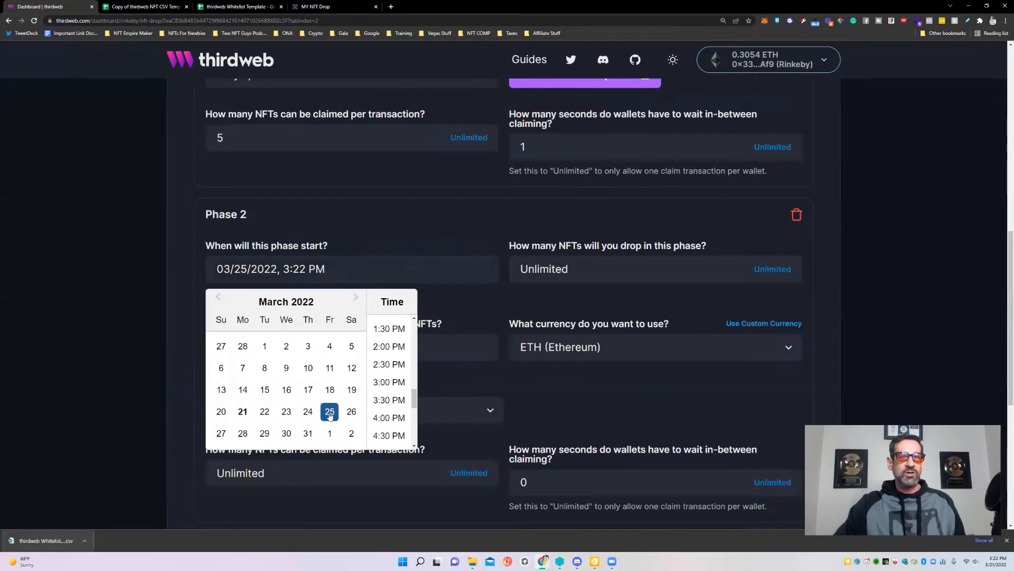
click(391, 193)
click(317, 349)
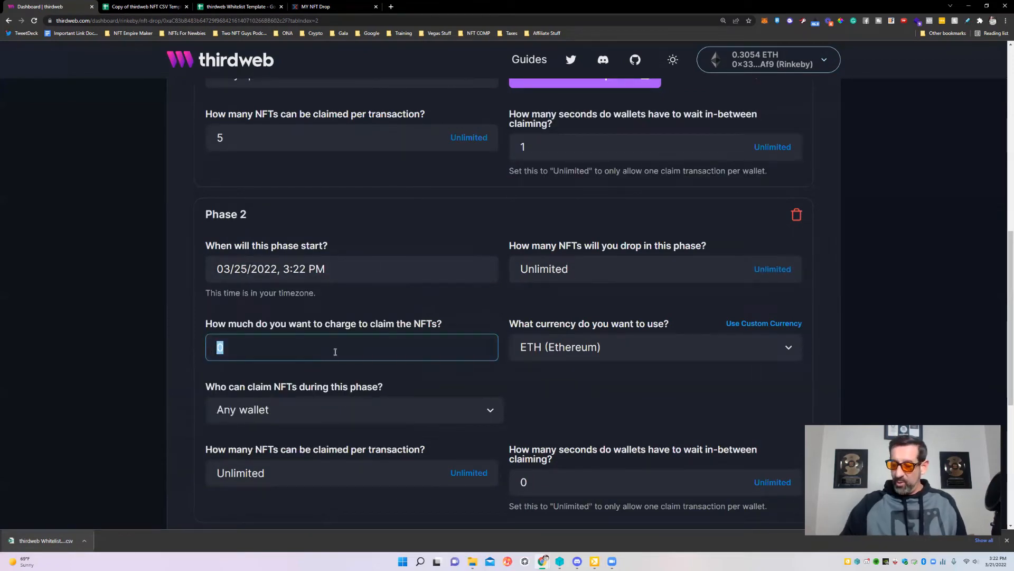
text(0.08)
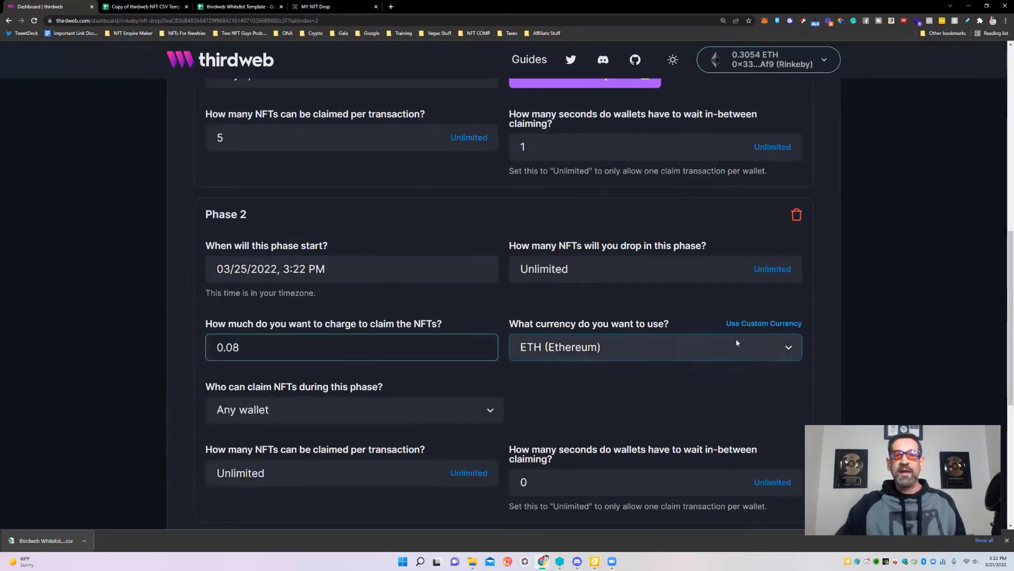
Step: Limit Phase 2 to 5 NFTs per transaction and set its waiting time between claims to 1 second
scroll(464, 272, down, 2)
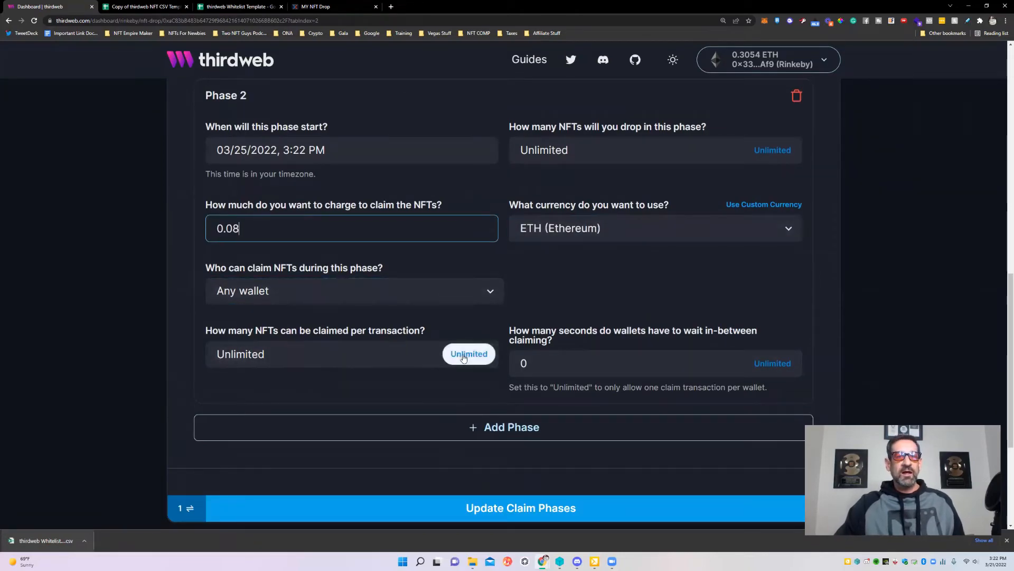
double_click(287, 361)
text(56)
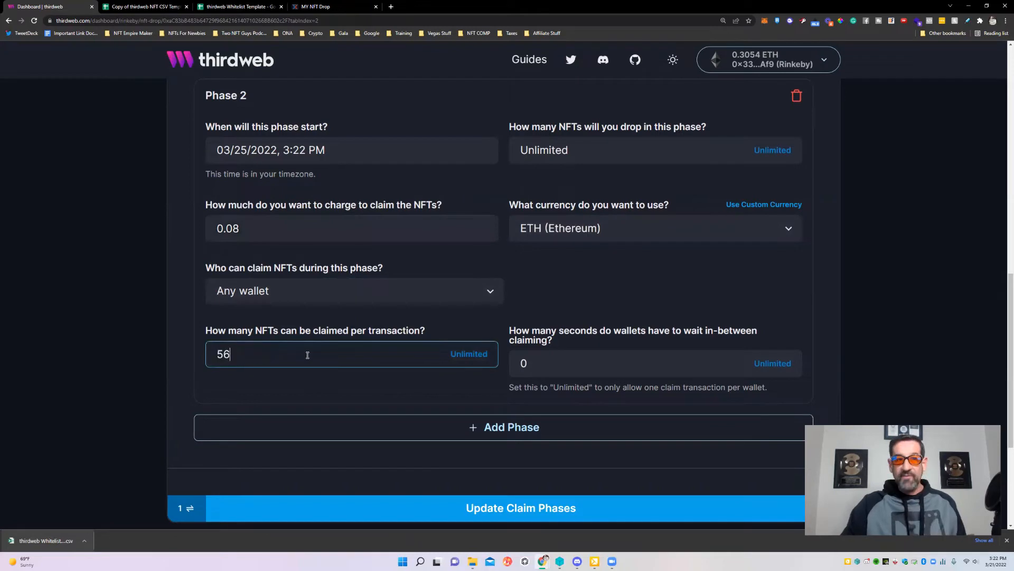
key(BackSpace)
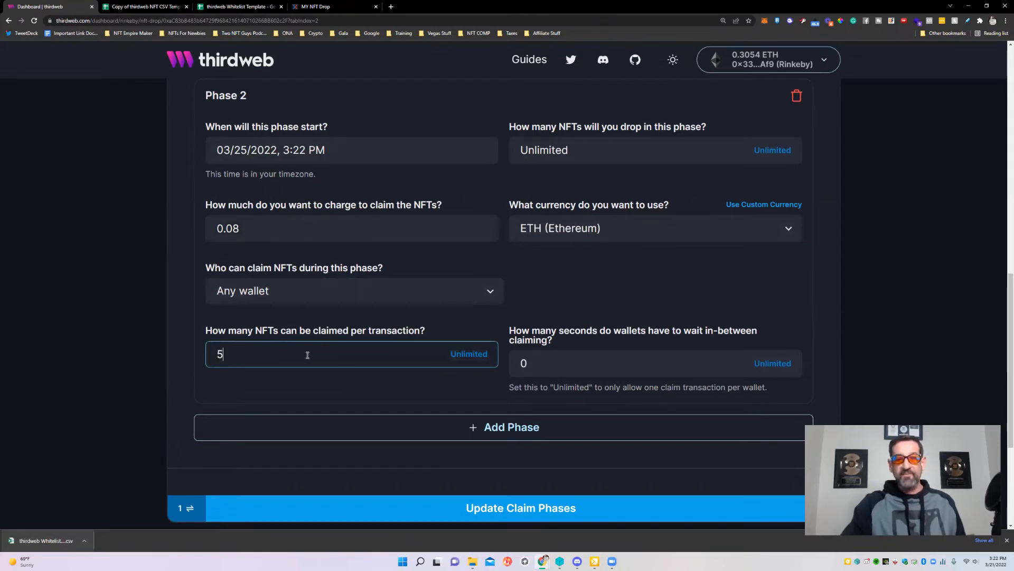
double_click(545, 363)
text(1)
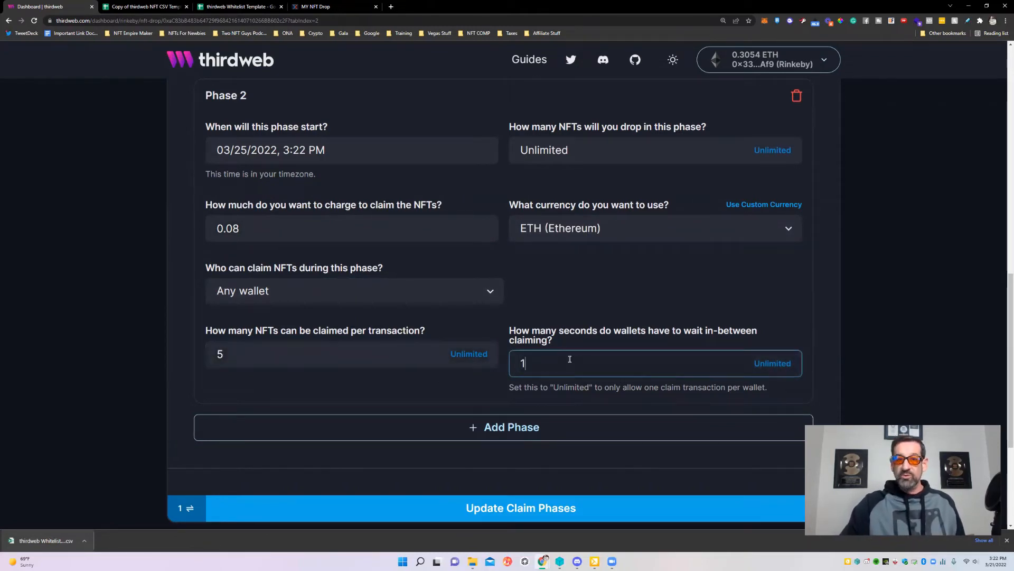
click(610, 271)
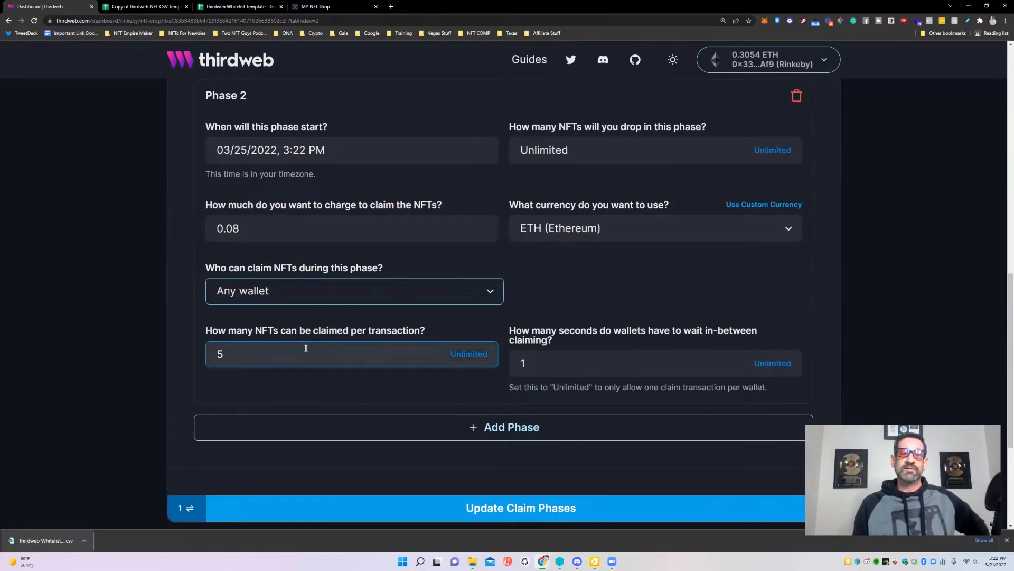
click(623, 356)
click(583, 382)
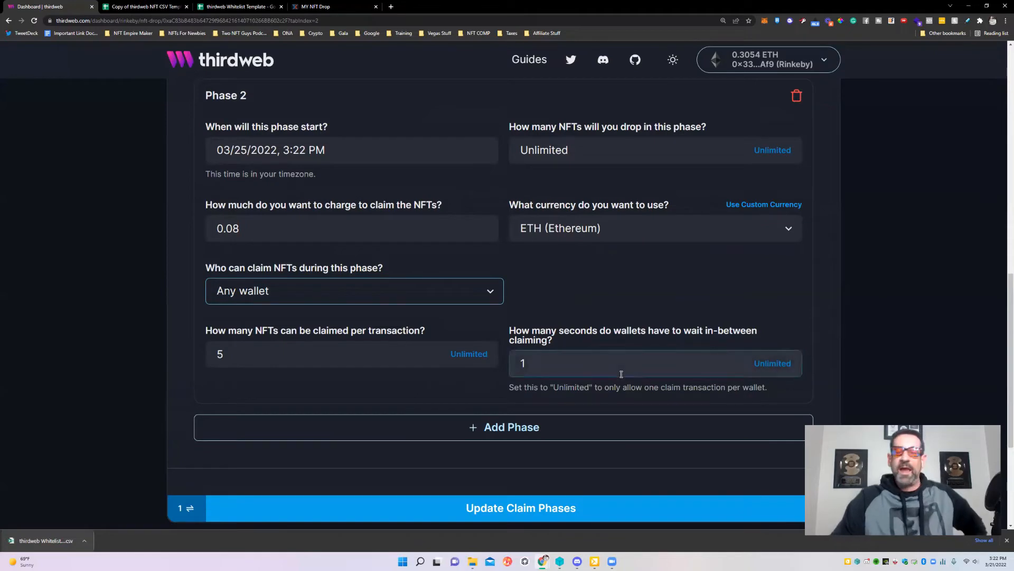
Step: Review the start times, prices, allowed wallets and claim limits of both phases
scroll(604, 373, up, 2)
scroll(613, 374, down, 2)
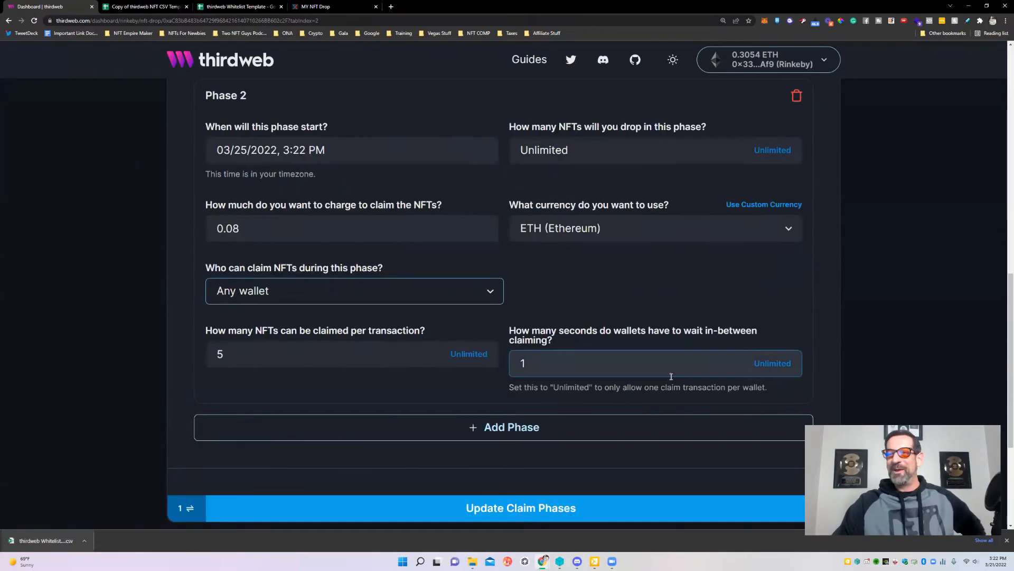
scroll(644, 376, up, 4)
scroll(671, 374, down, 5)
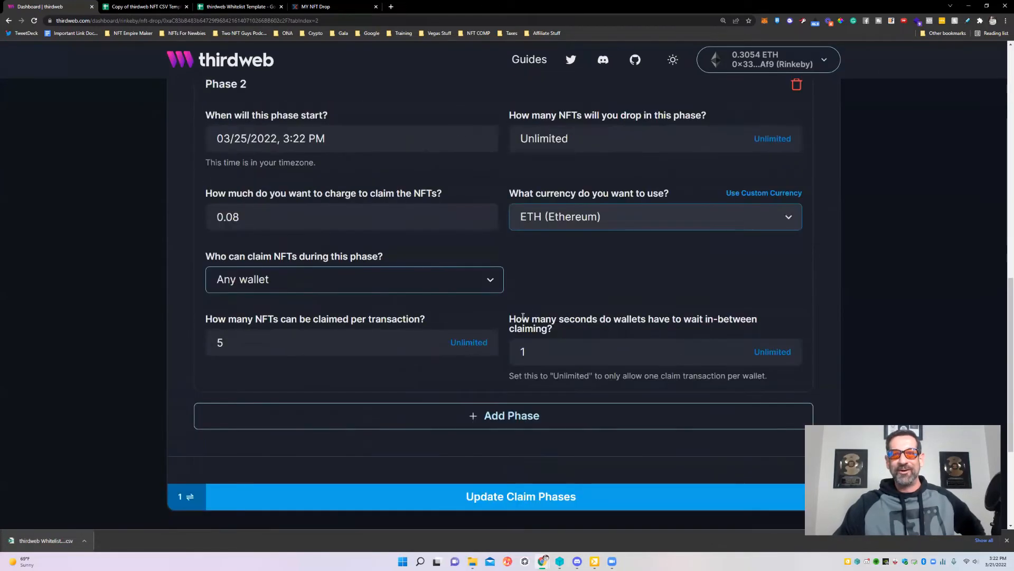
scroll(687, 361, up, 3)
scroll(695, 363, up, 5)
scroll(697, 360, down, 4)
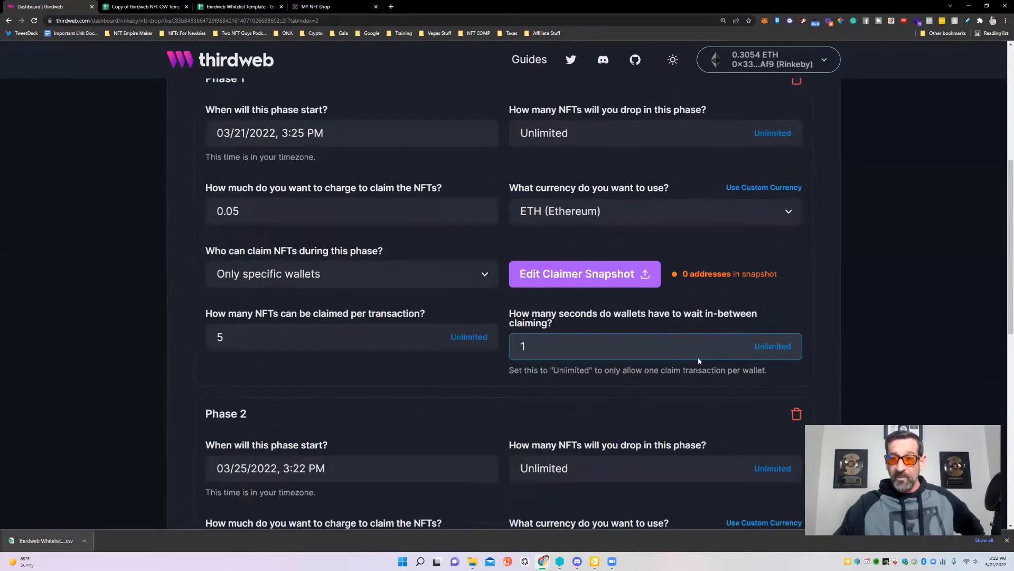
scroll(705, 370, up, 1)
scroll(704, 387, up, 6)
scroll(641, 419, down, 3)
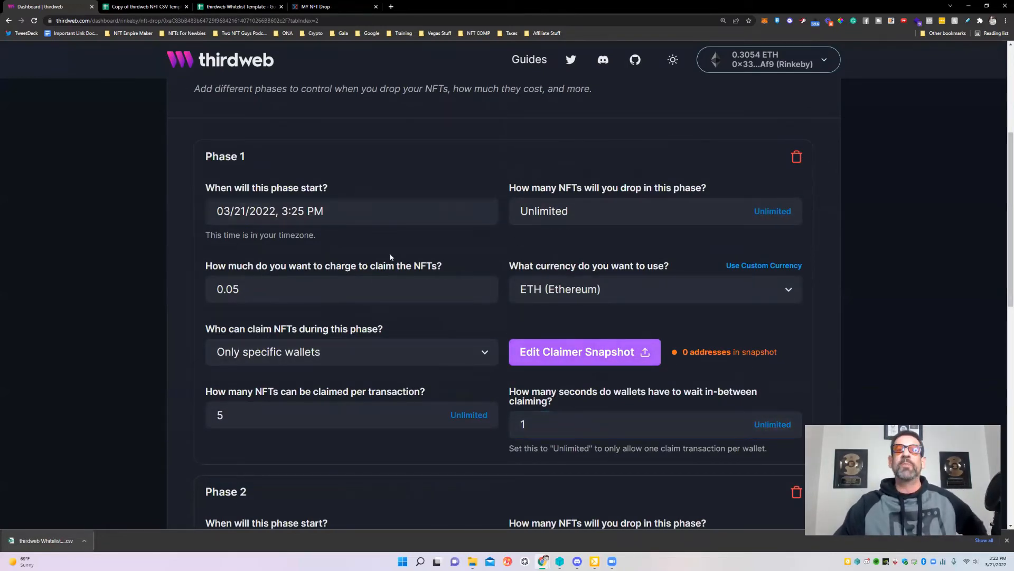
scroll(608, 395, down, 5)
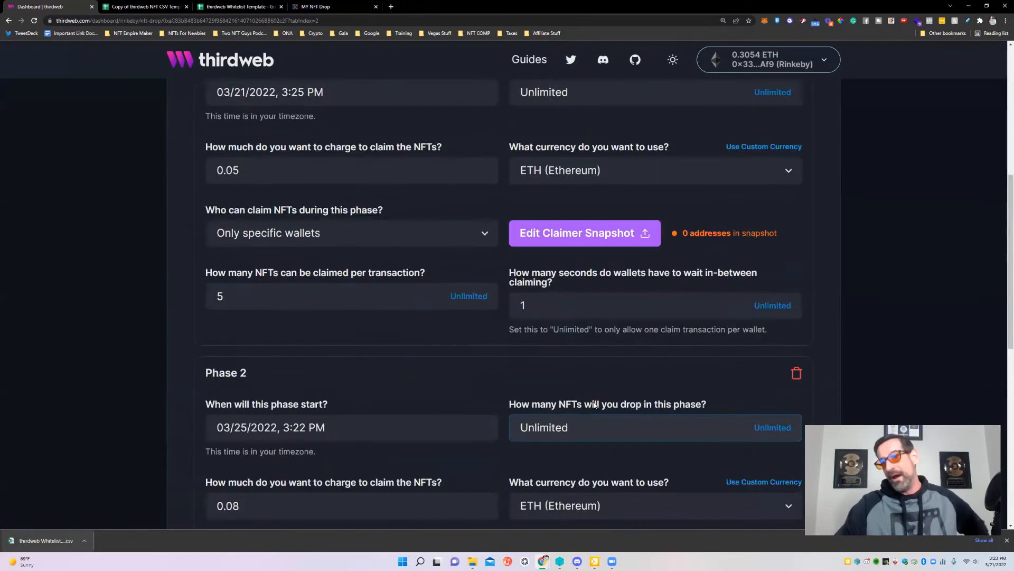
scroll(597, 409, down, 4)
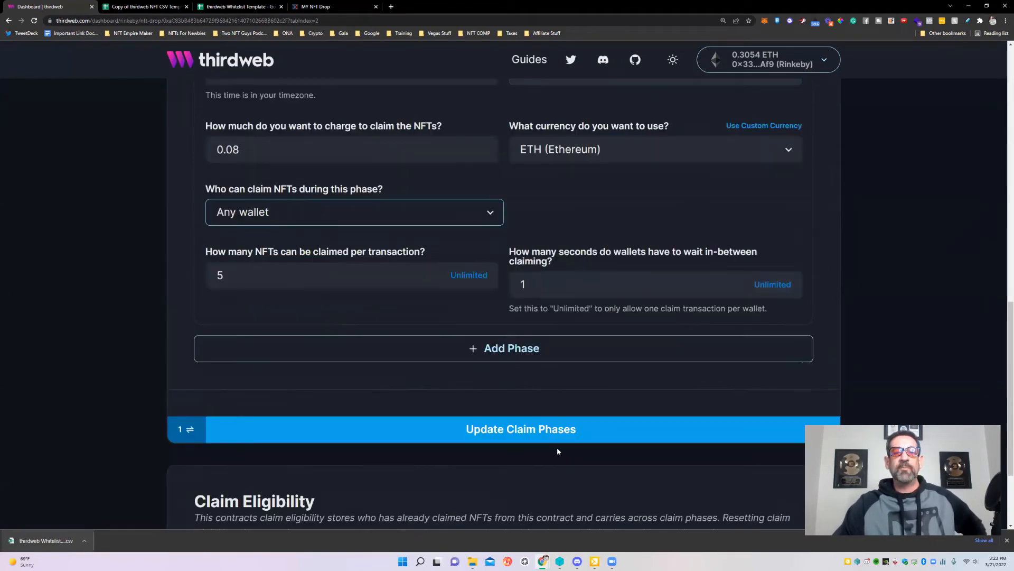
scroll(518, 386, down, 2)
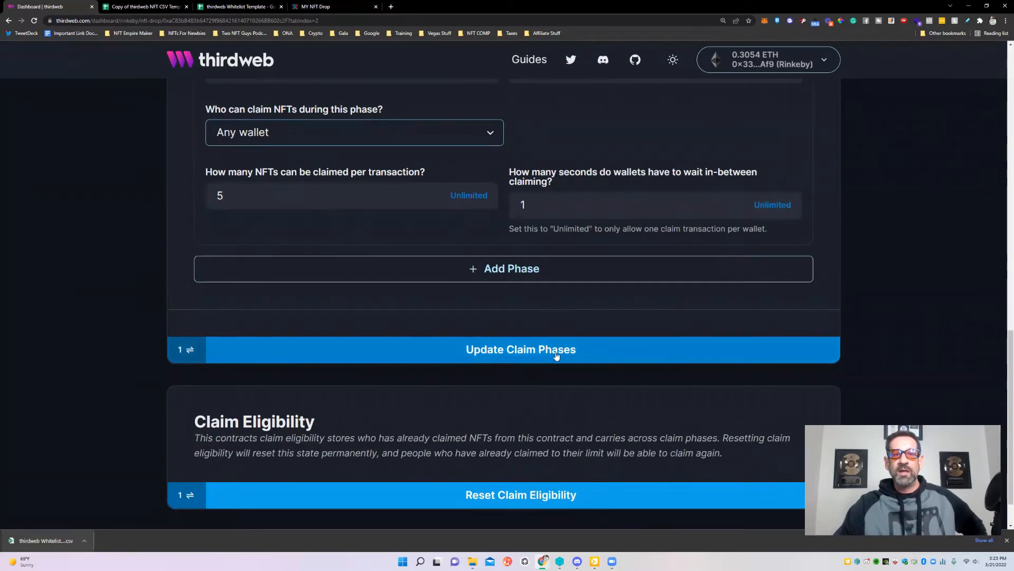
Step: Try to update the claim phases with both phases in place, and dismiss the error notice
click(622, 356)
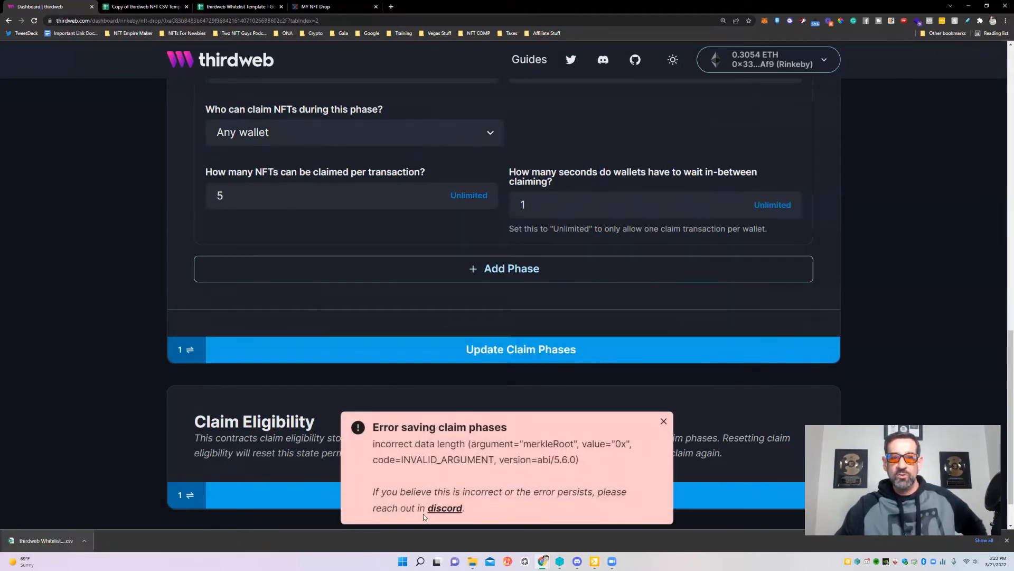
click(665, 422)
Step: Delete Phase 1, the one restricted to only specific wallets
scroll(557, 228, up, 7)
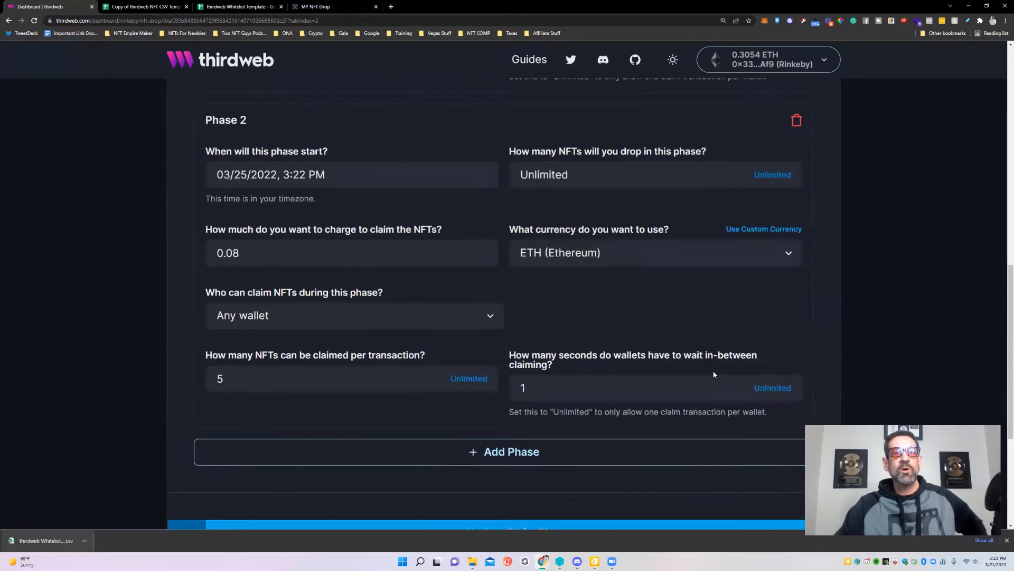
scroll(557, 228, up, 1)
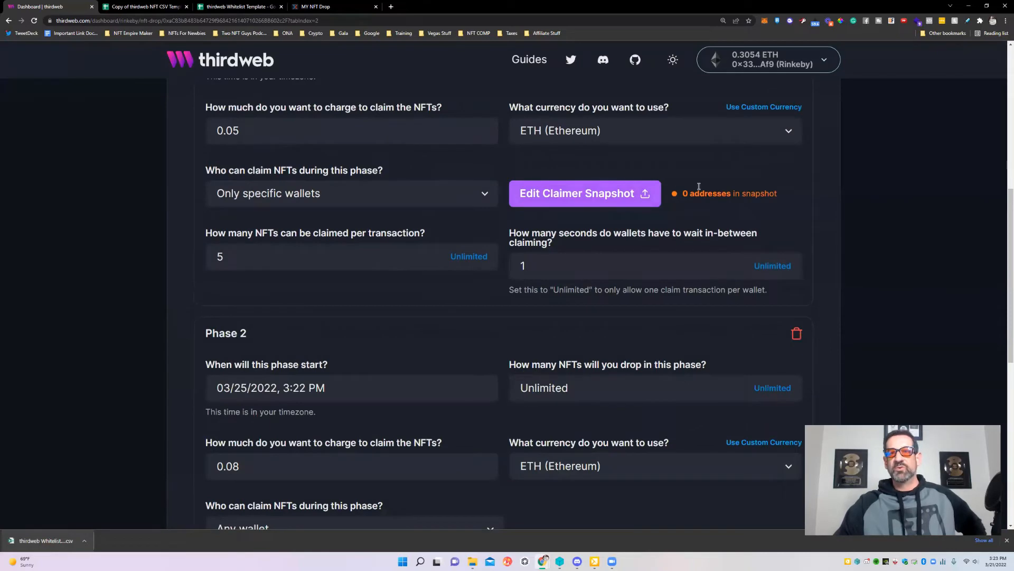
scroll(721, 176, up, 3)
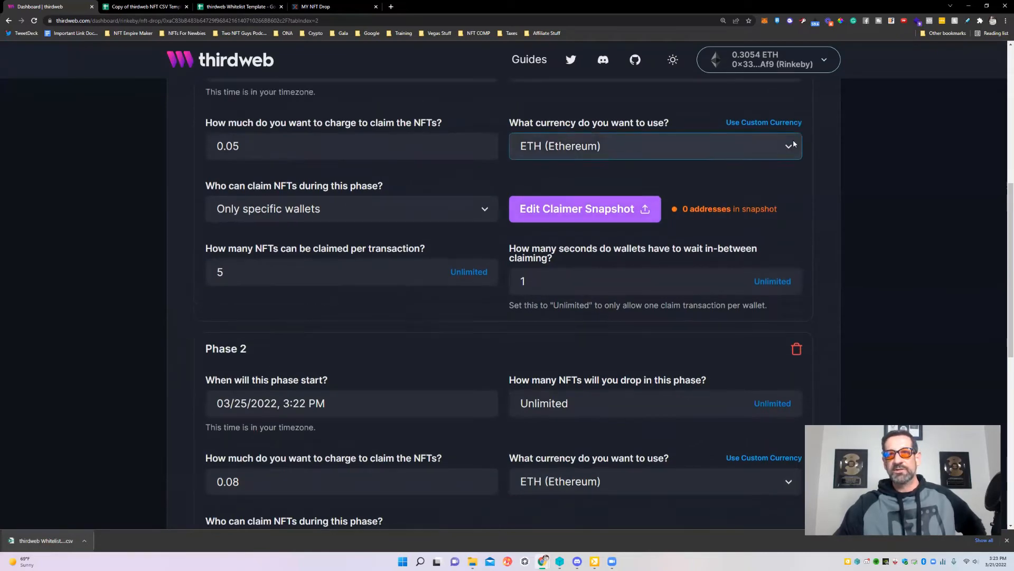
click(795, 111)
Step: Update the claim phases and confirm the transaction in MetaMask on the Rinkeby test network
scroll(667, 293, down, 3)
scroll(570, 373, down, 2)
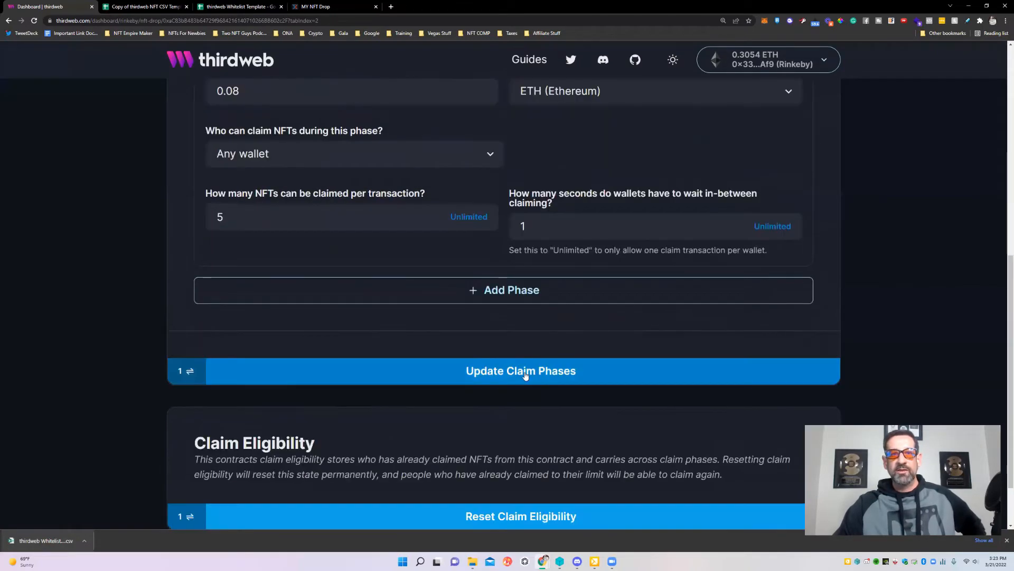
click(570, 374)
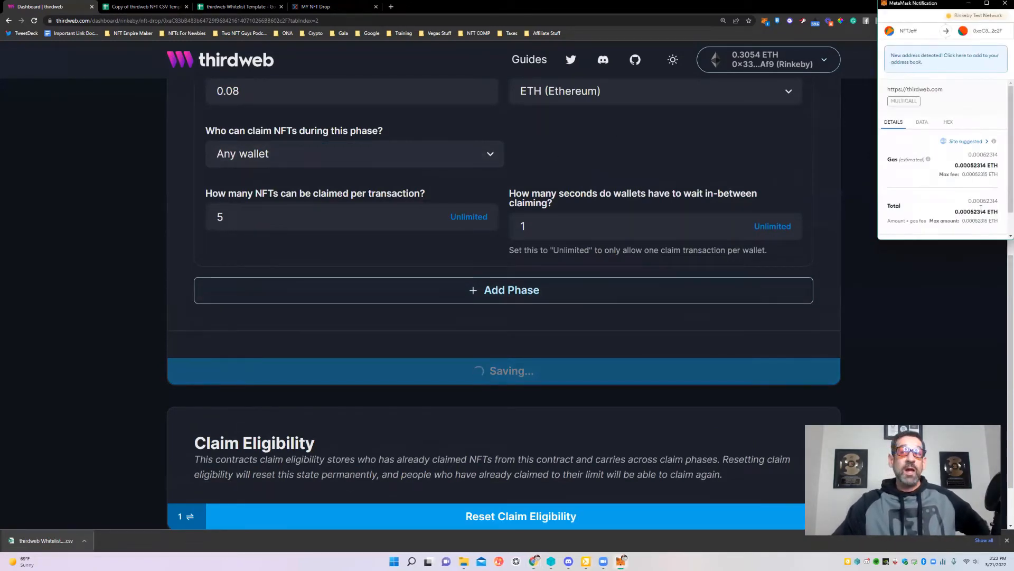
scroll(974, 134, down, 1)
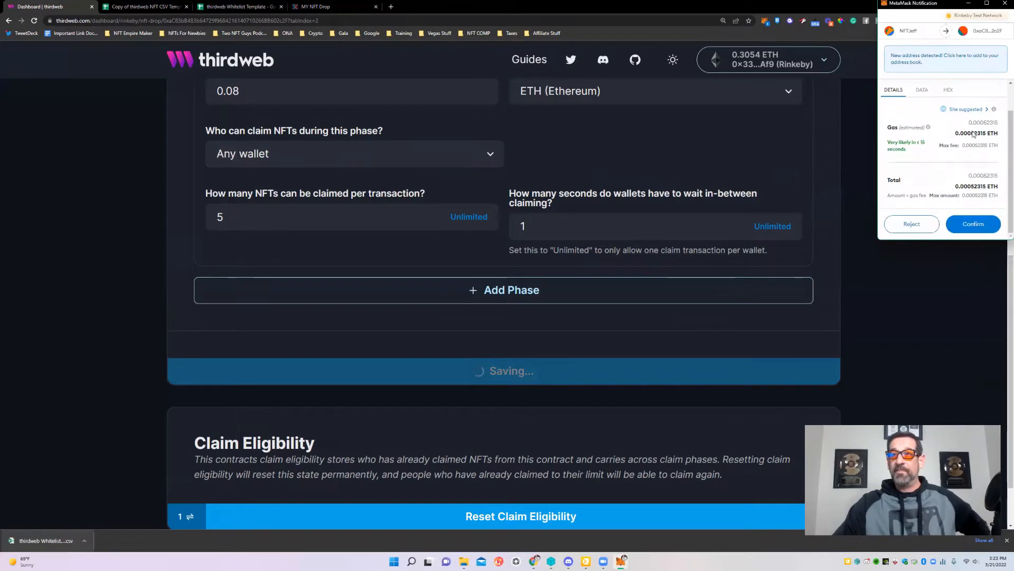
click(978, 228)
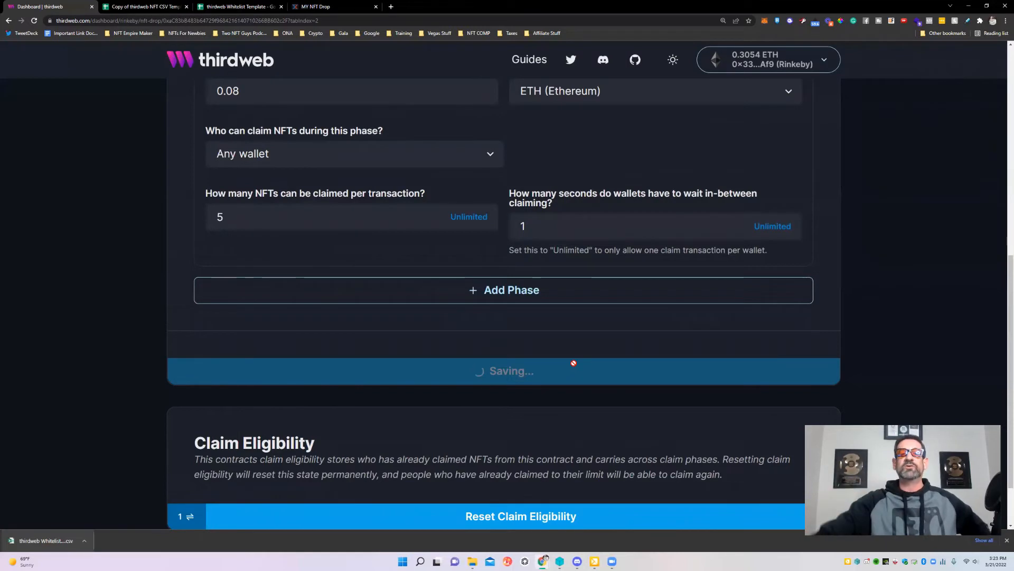
scroll(574, 363, down, 2)
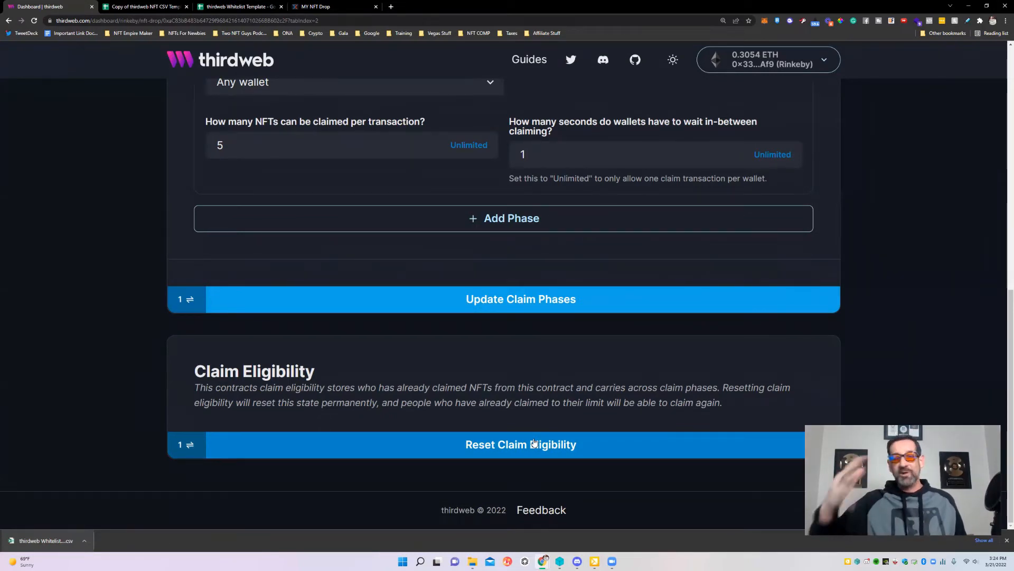
Step: Open the form for creating a single NFT and examine its media, description, properties and advanced metadata fields
scroll(565, 348, up, 4)
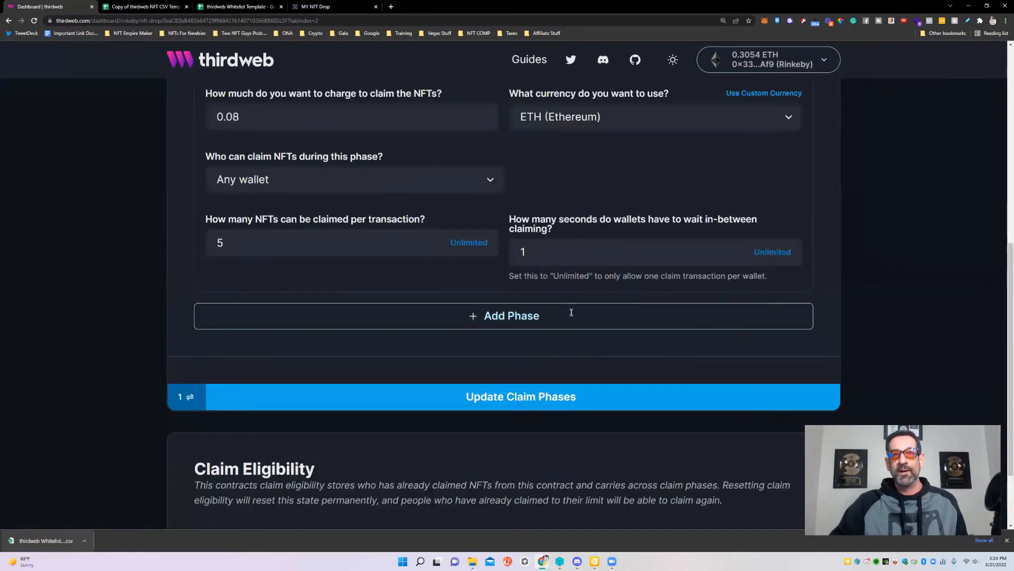
scroll(624, 286, up, 4)
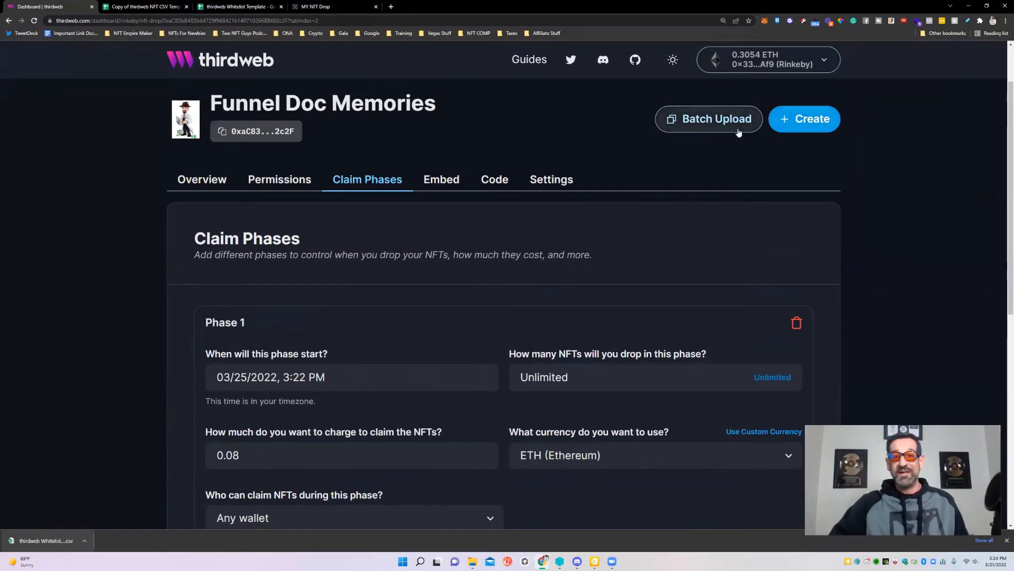
click(792, 125)
scroll(703, 190, down, 1)
scroll(703, 190, down, 1)
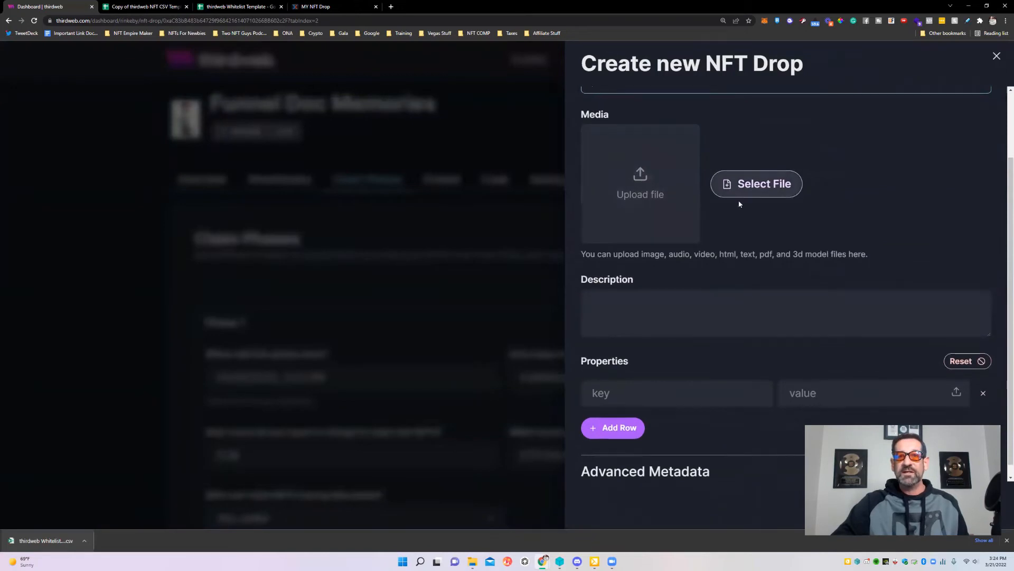
scroll(736, 199, down, 1)
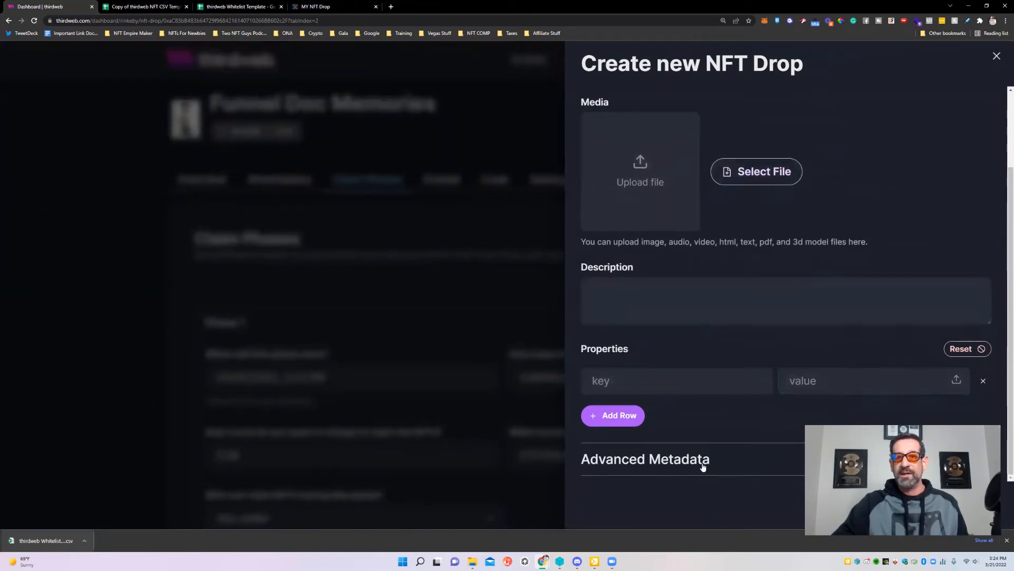
click(747, 467)
scroll(753, 421, down, 3)
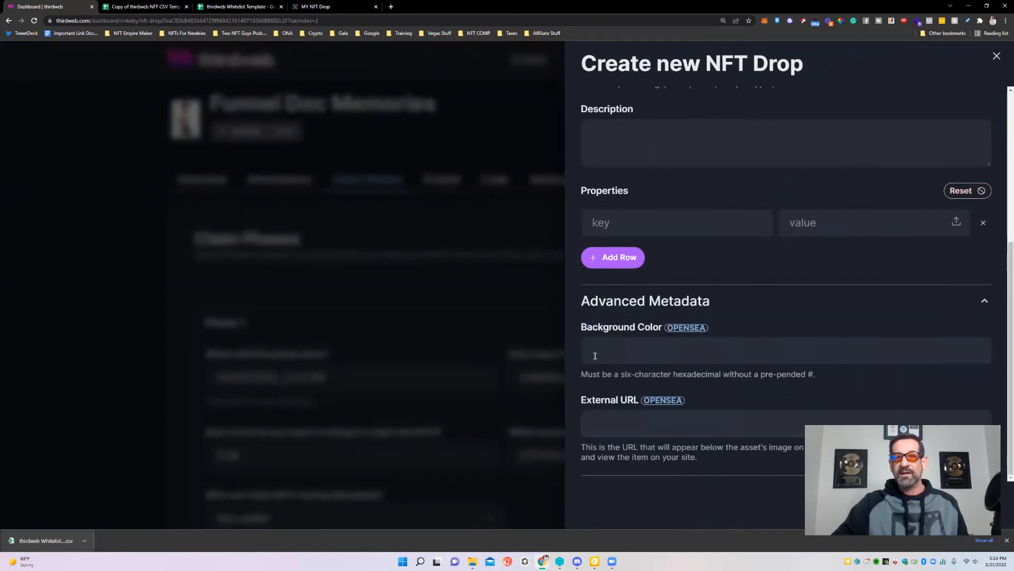
click(690, 363)
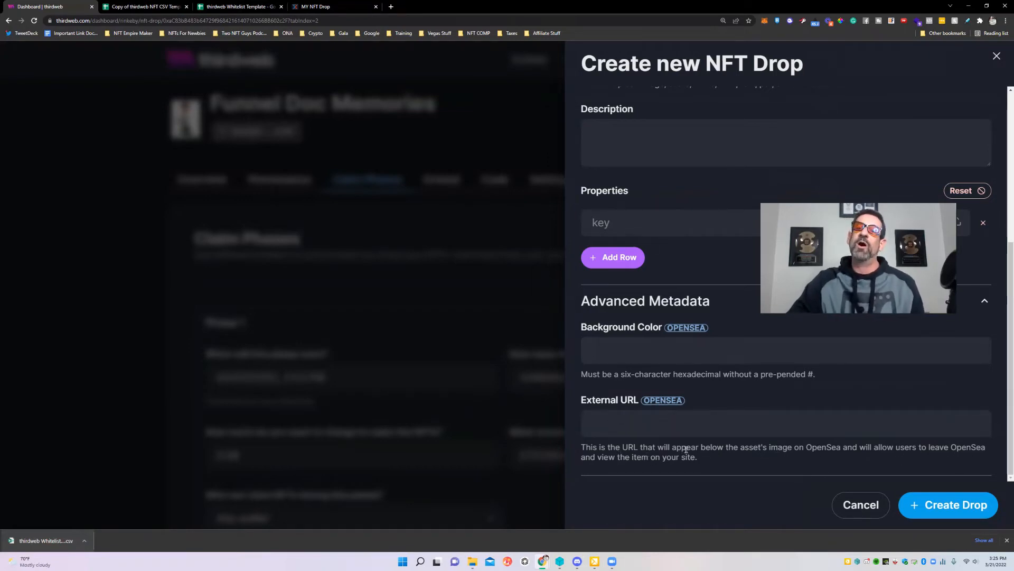
click(614, 426)
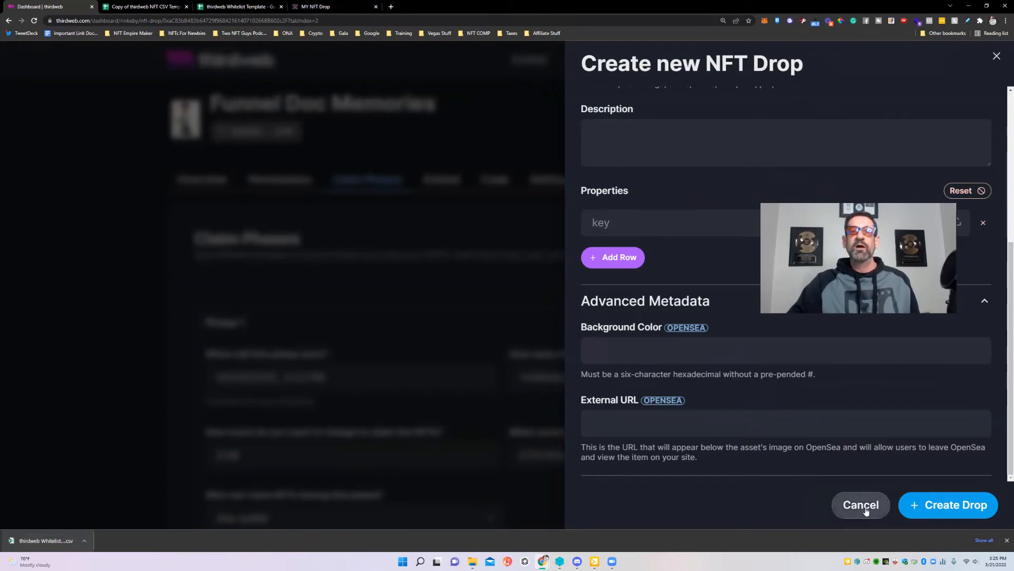
triple_click(677, 399)
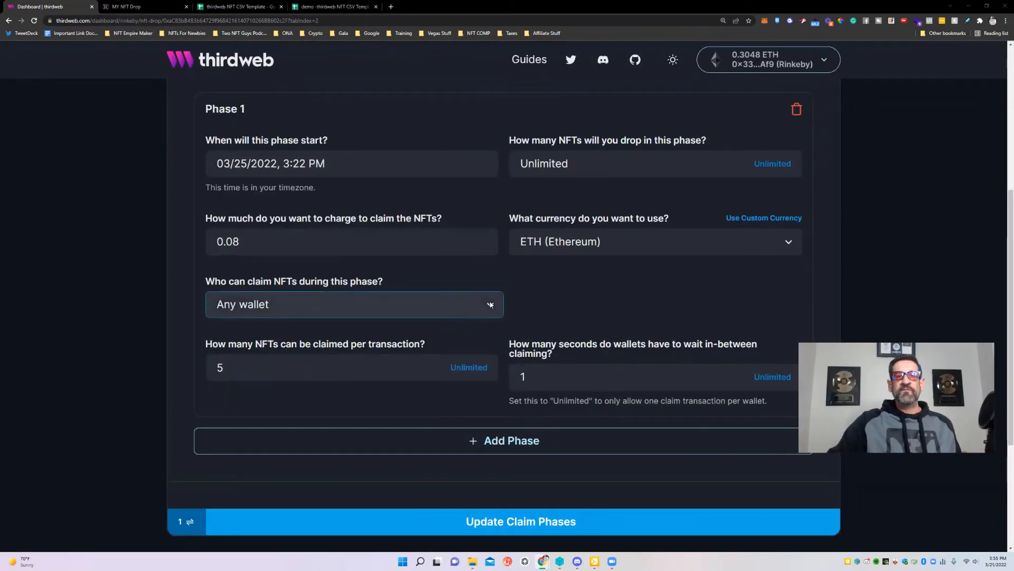
Step: Open the batch upload dialog for the Funnel Doc Memories drop
scroll(569, 227, up, 2)
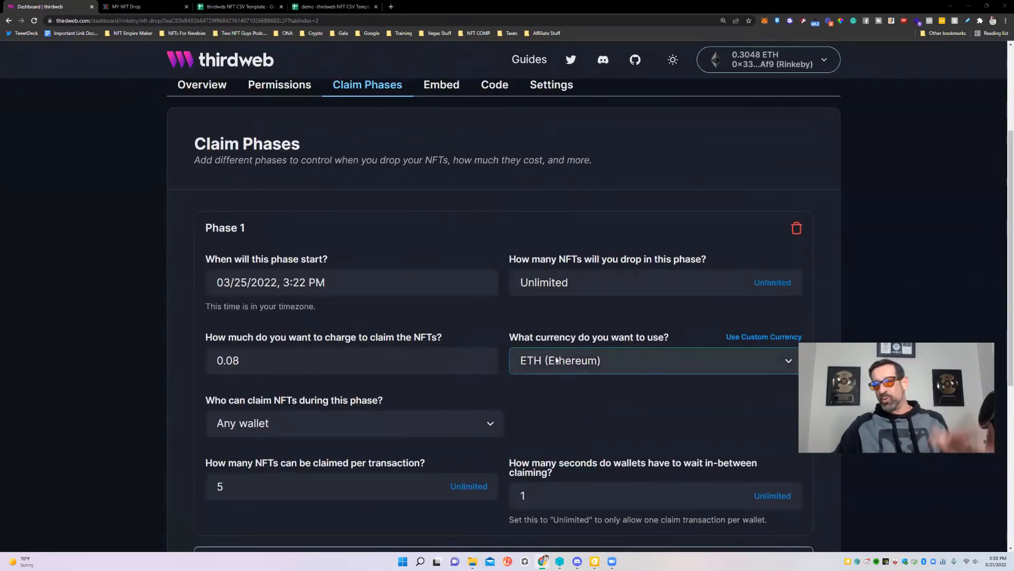
scroll(565, 176, up, 3)
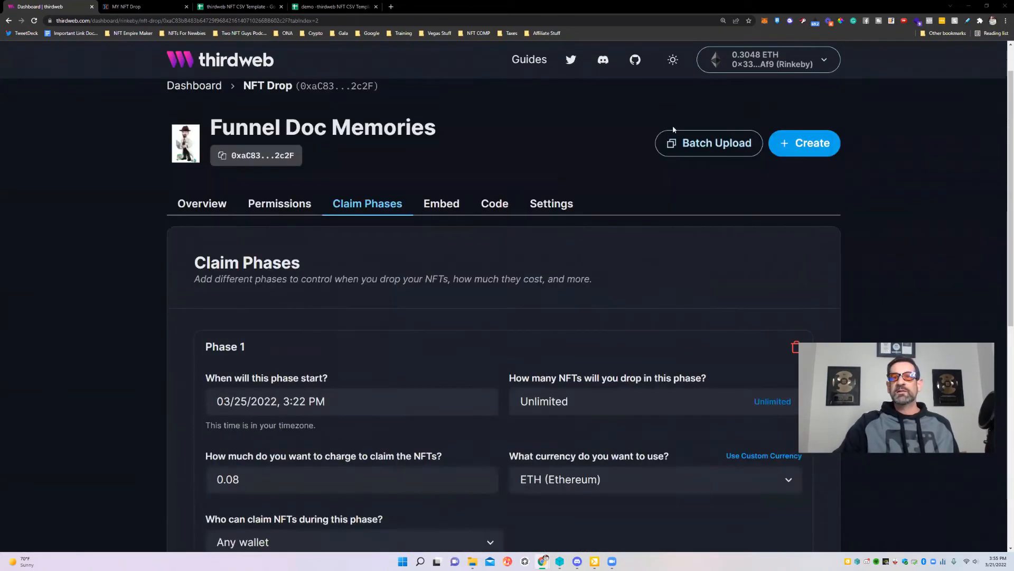
click(721, 146)
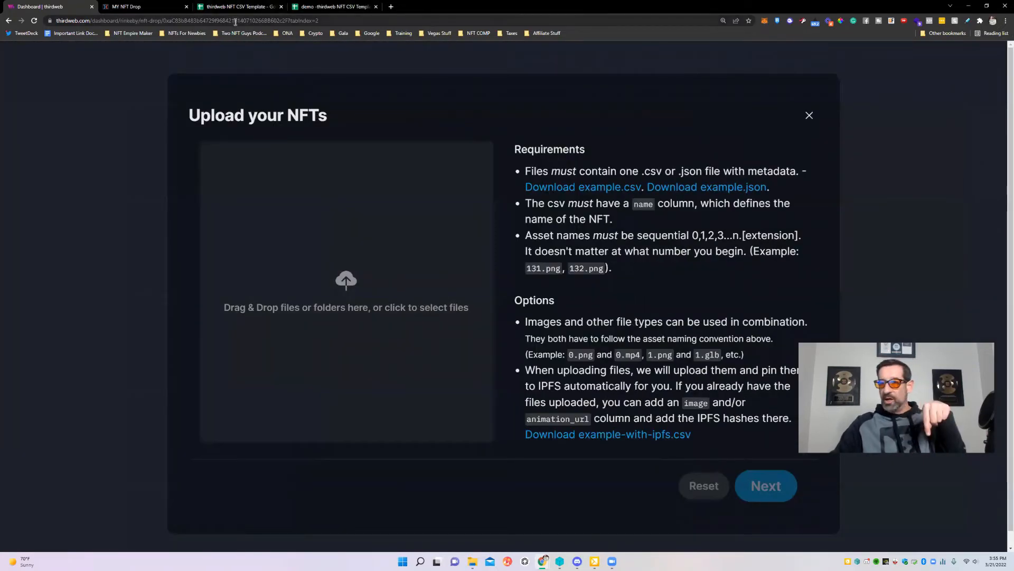
Step: In the thirdweb NFT CSV Template sheet, replace the hat color and eyes column headers with Prop 1 and Prop 2
click(333, 6)
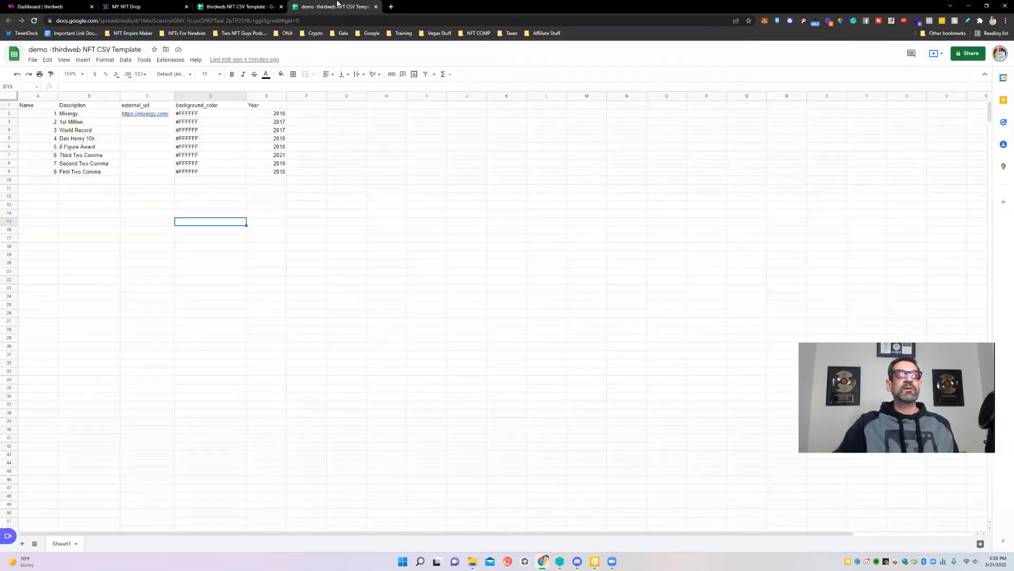
click(223, 5)
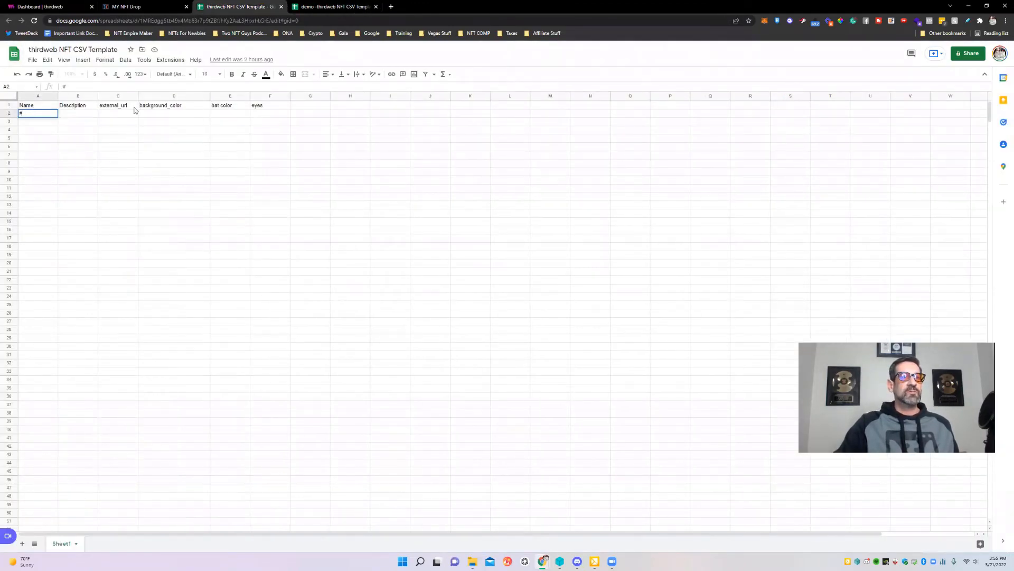
click(229, 109)
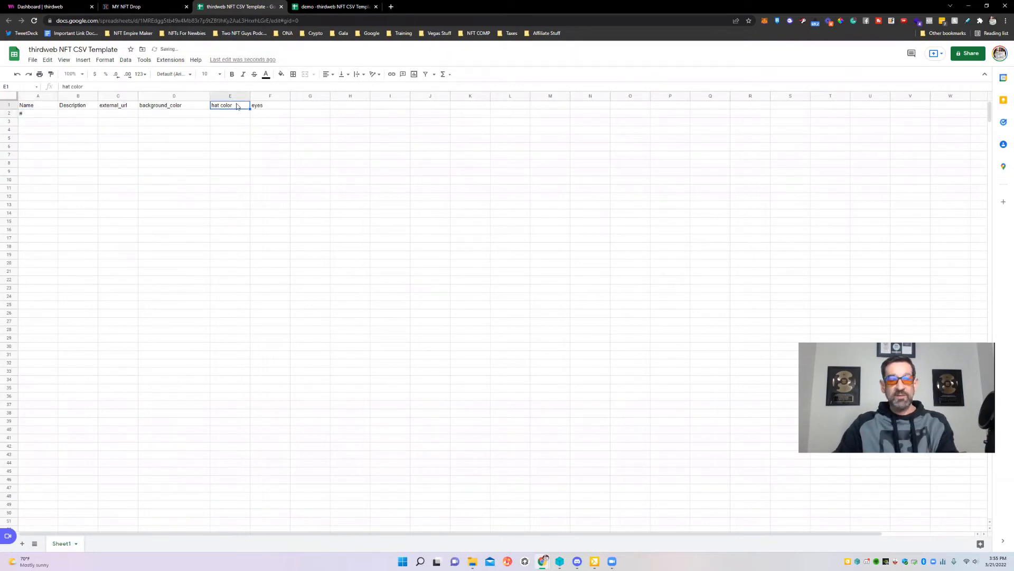
key(Delete)
click(256, 107)
key(Delete)
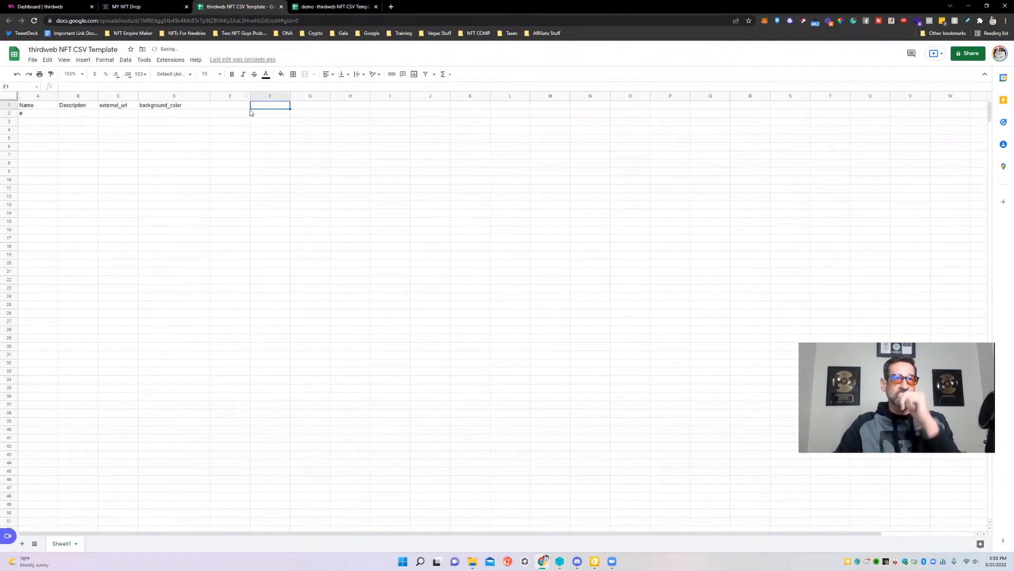
click(228, 106)
text(Prop)
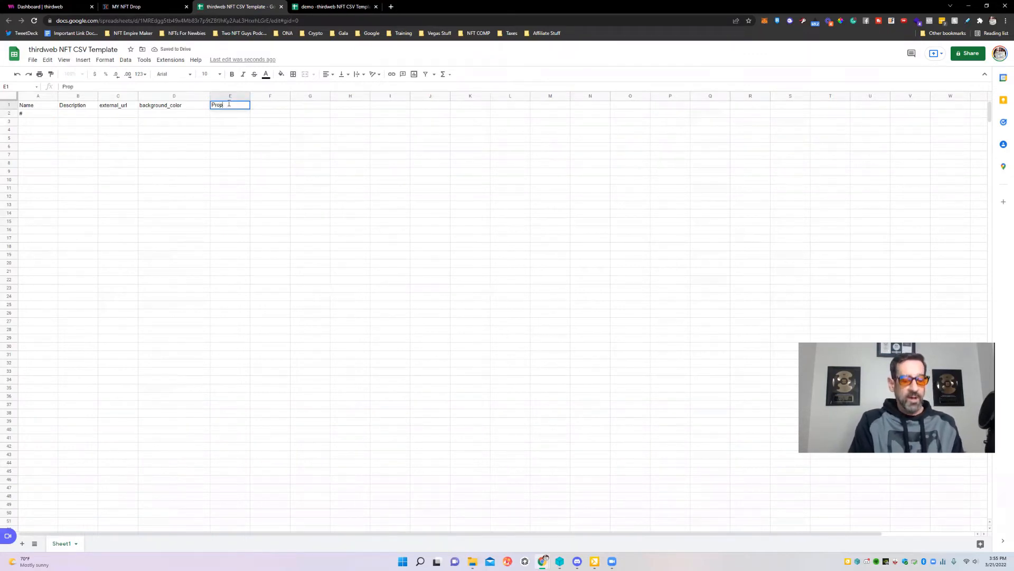
text( 1)
key(Tab)
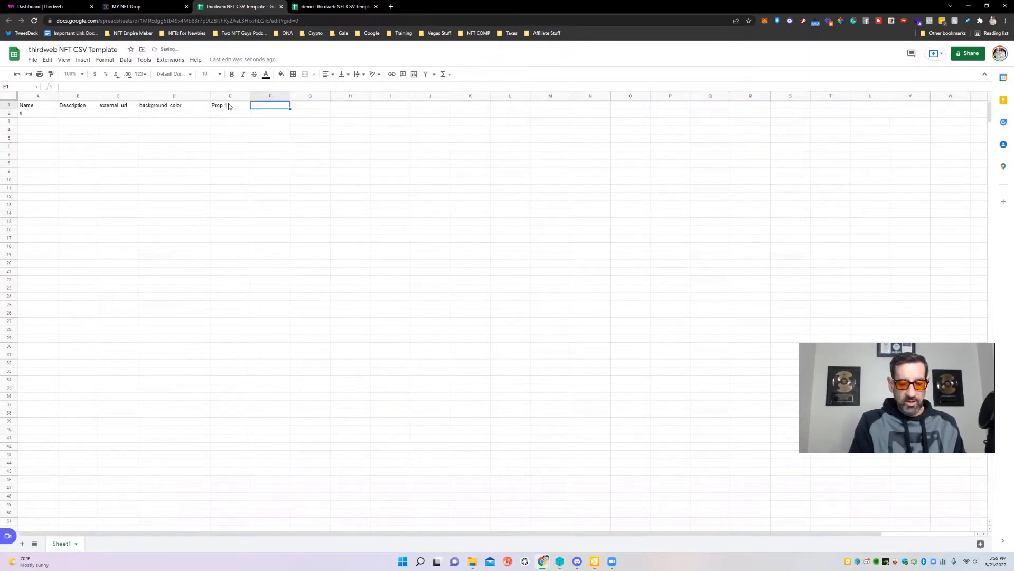
text(Prop 2)
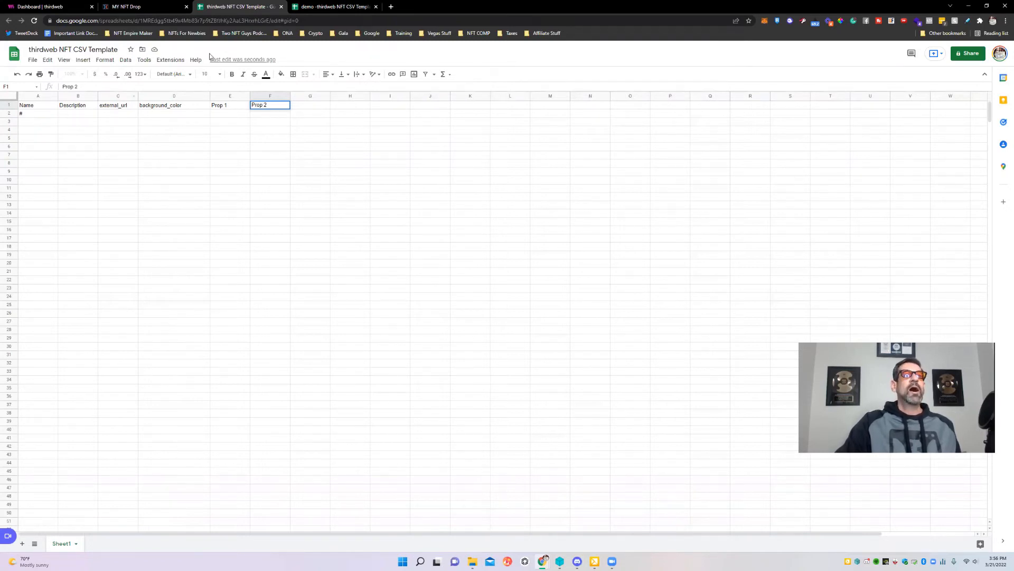
Step: Compare the numbering in the demo sheet's Name column with the sequential asset naming requirement in the upload dialog
click(350, 6)
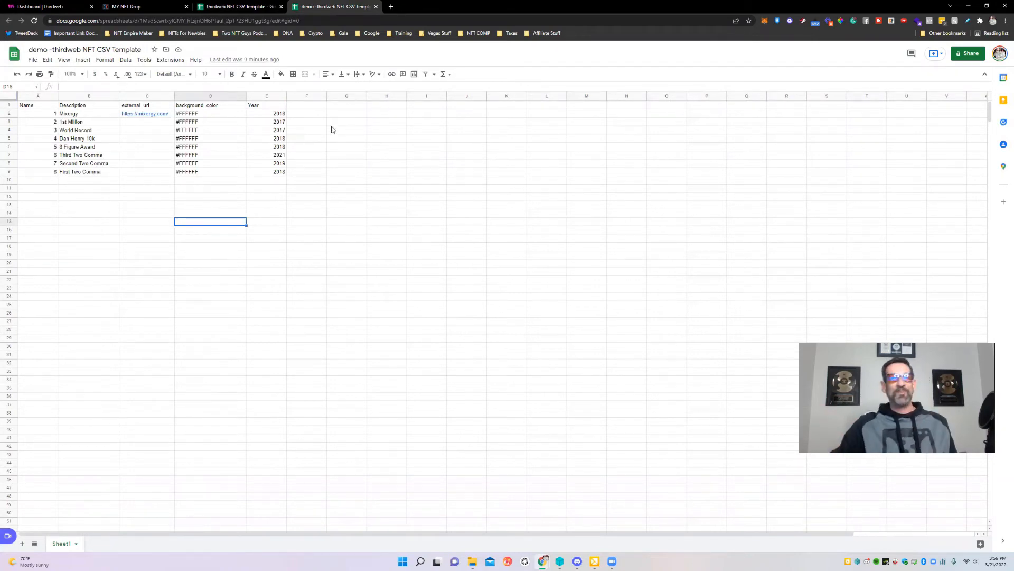
click(51, 116)
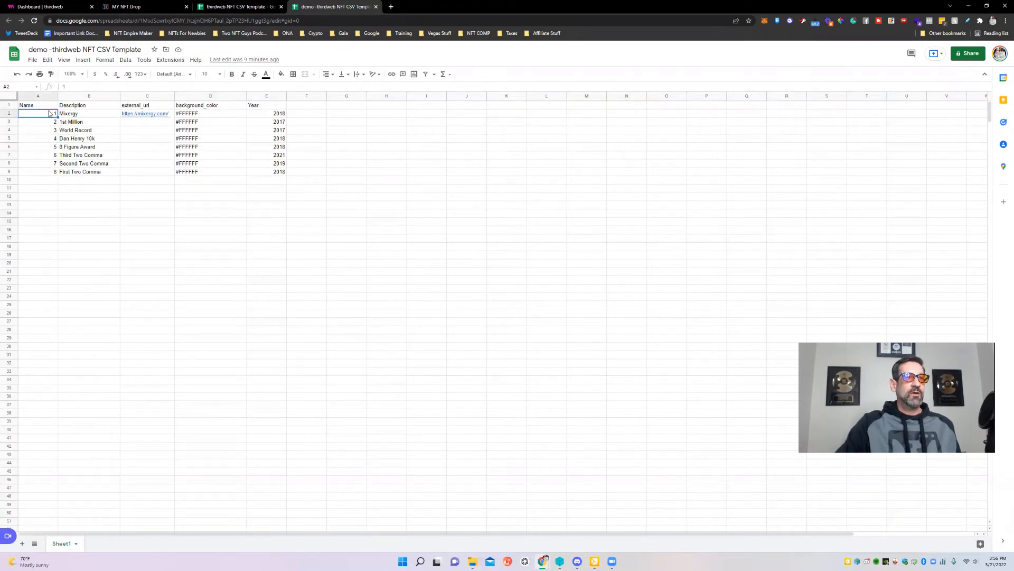
click(127, 7)
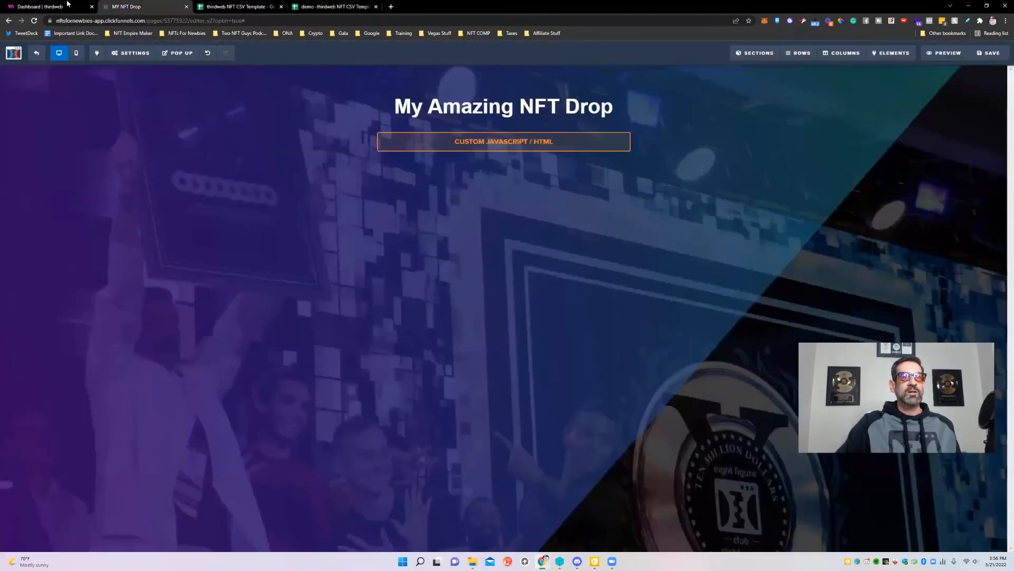
click(45, 7)
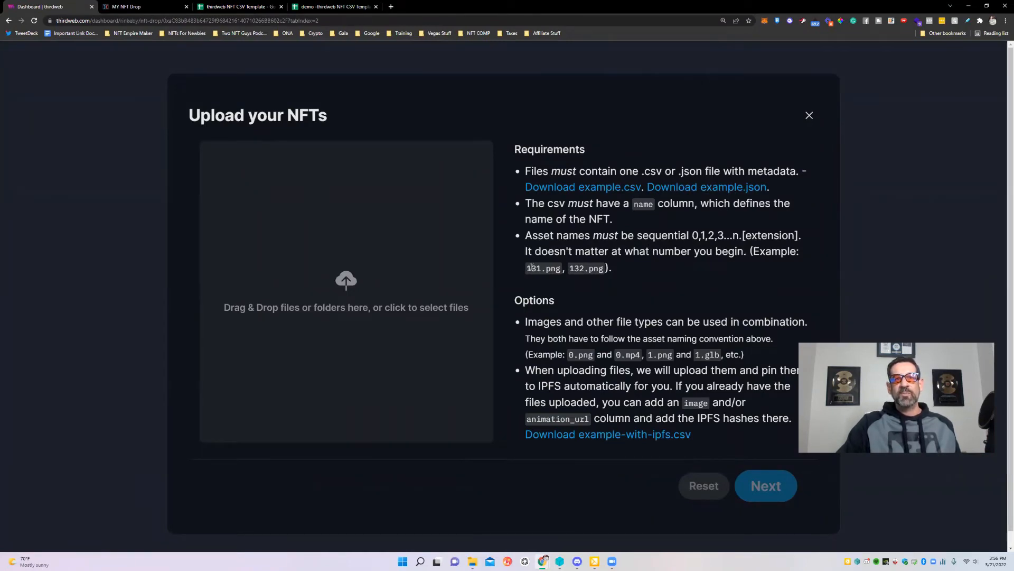
drag(527, 267, 589, 269)
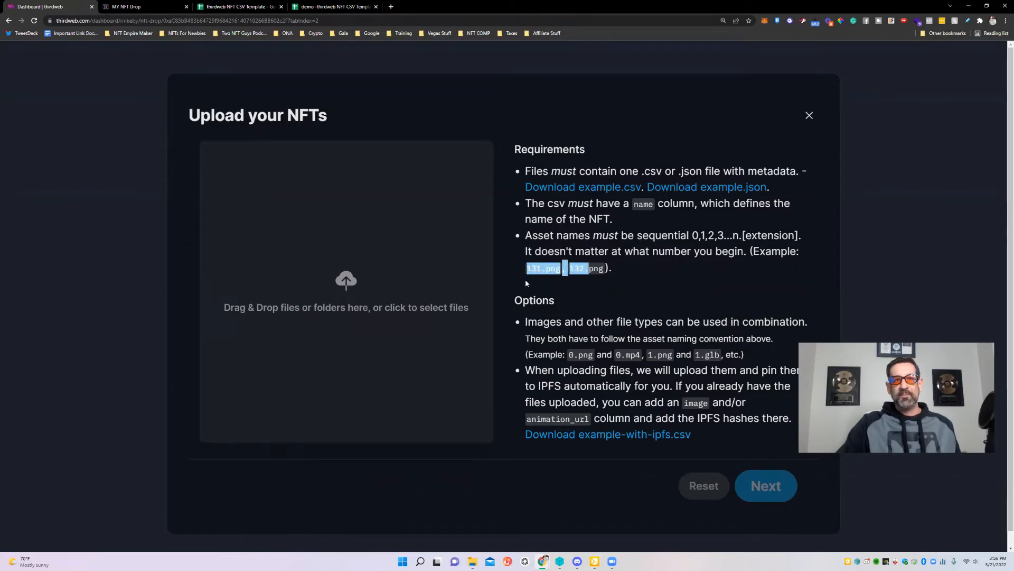
click(534, 267)
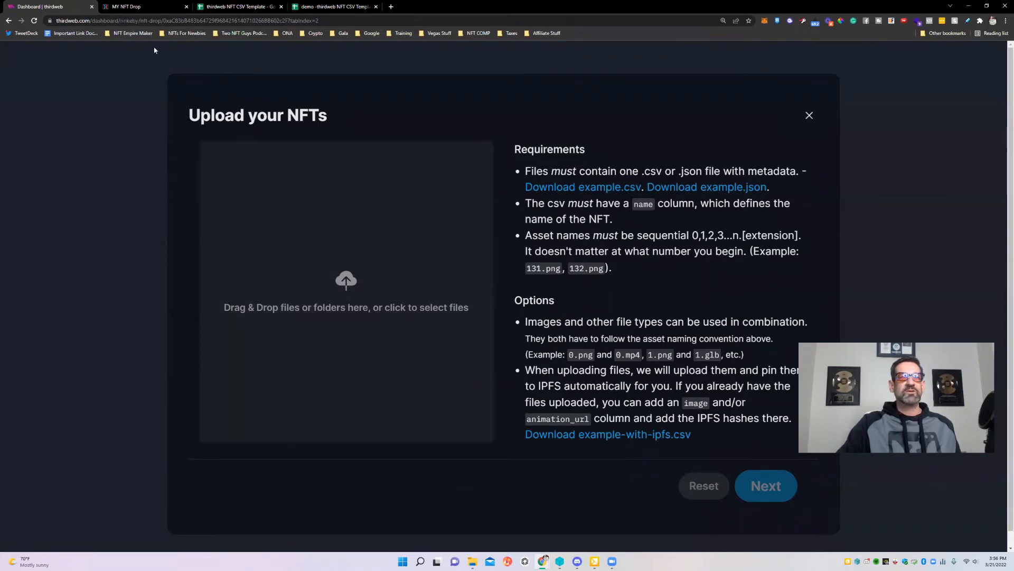
Step: Review the Year property column in the demo sheet and the property headers in the template sheet
click(138, 6)
click(320, 6)
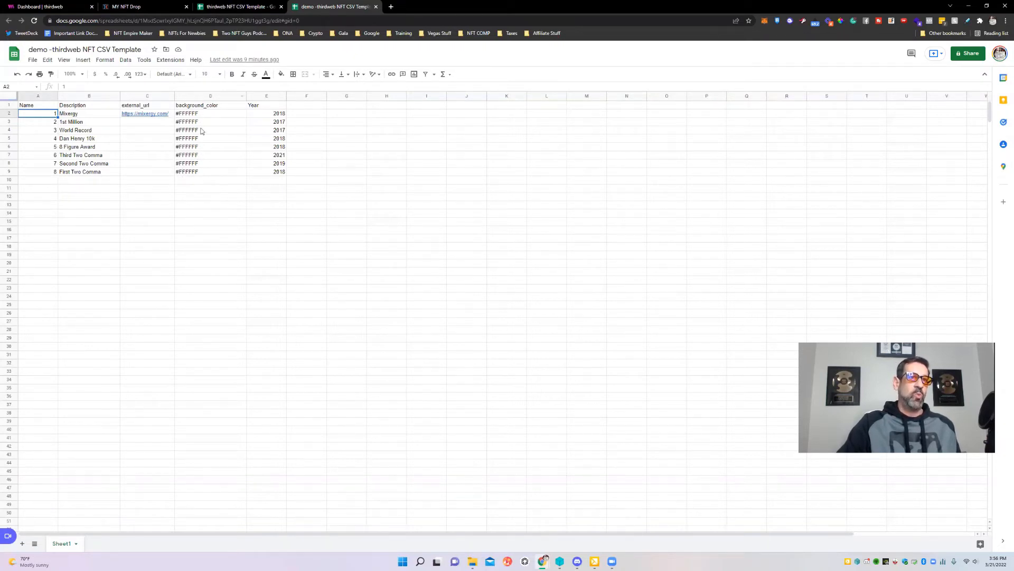
click(266, 106)
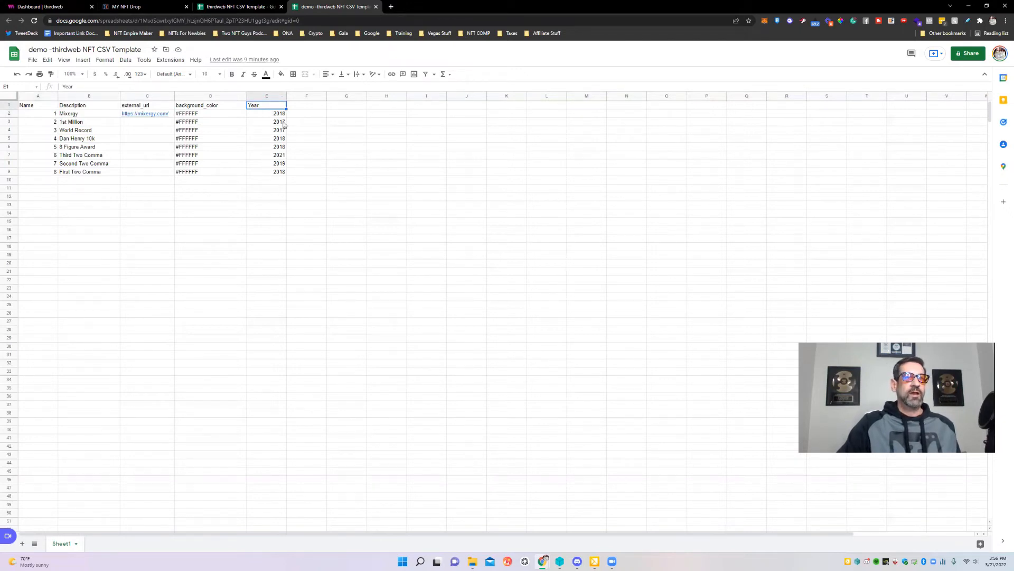
click(285, 7)
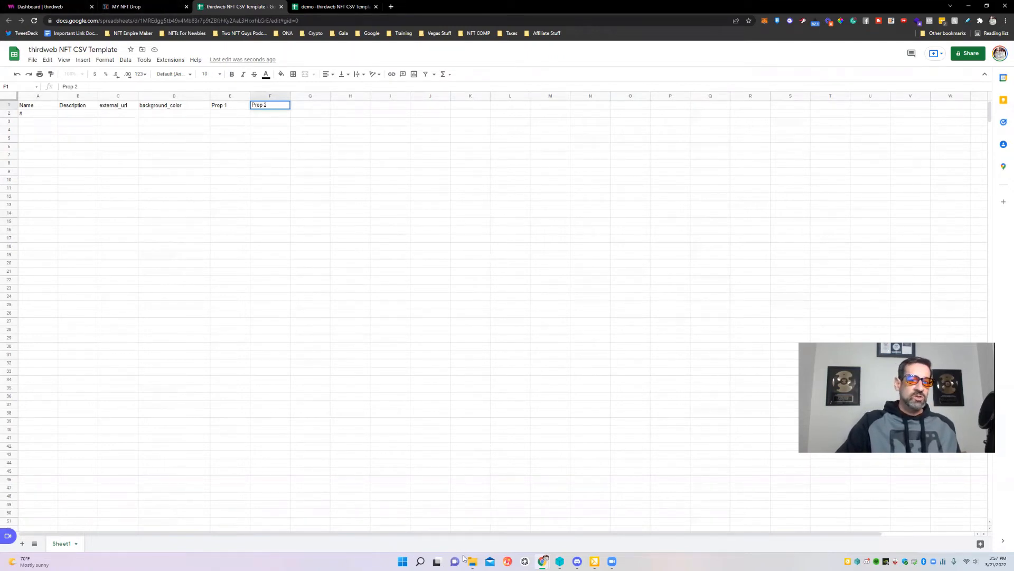
Step: Shrink the browser window to reveal the thirdweb folder and download the demo NFT CSV sheet as comma-separated values
click(986, 6)
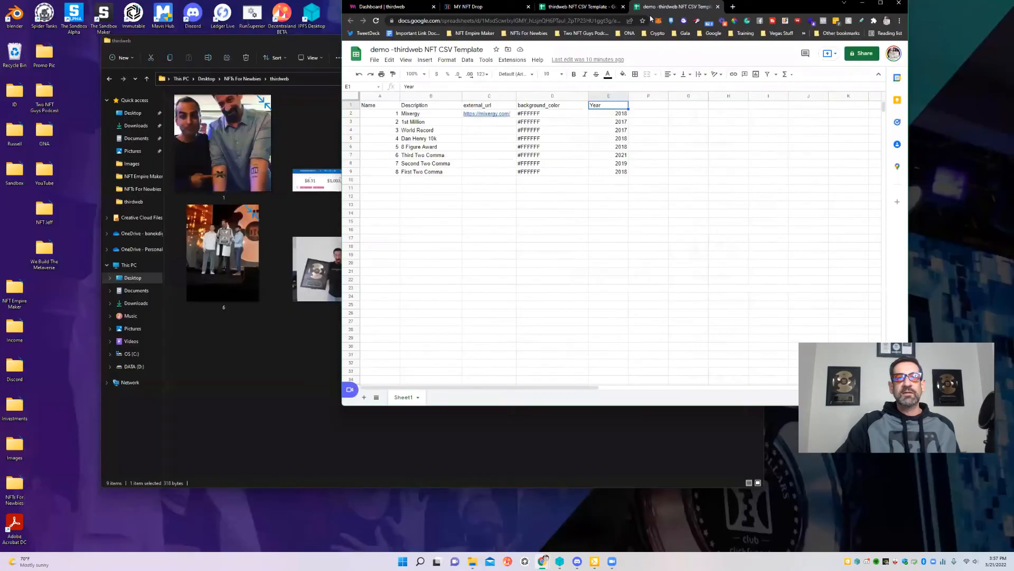
click(375, 61)
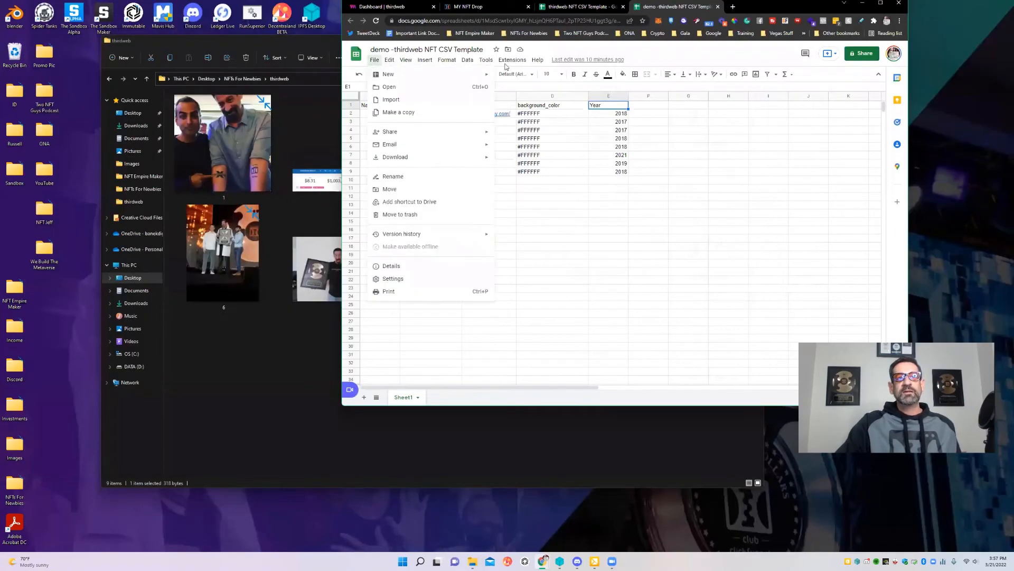
click(375, 60)
click(375, 61)
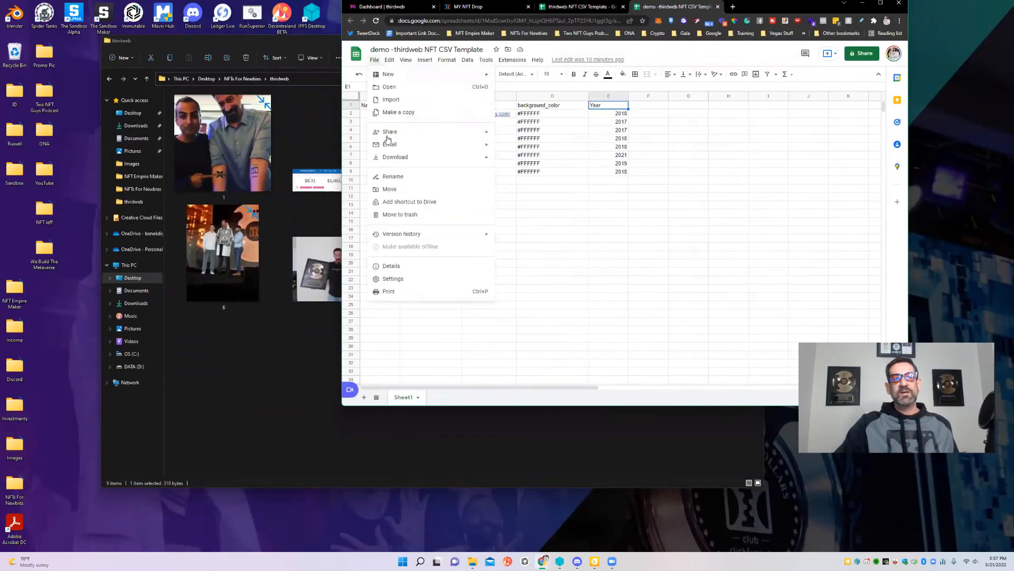
mouse_move(395, 159)
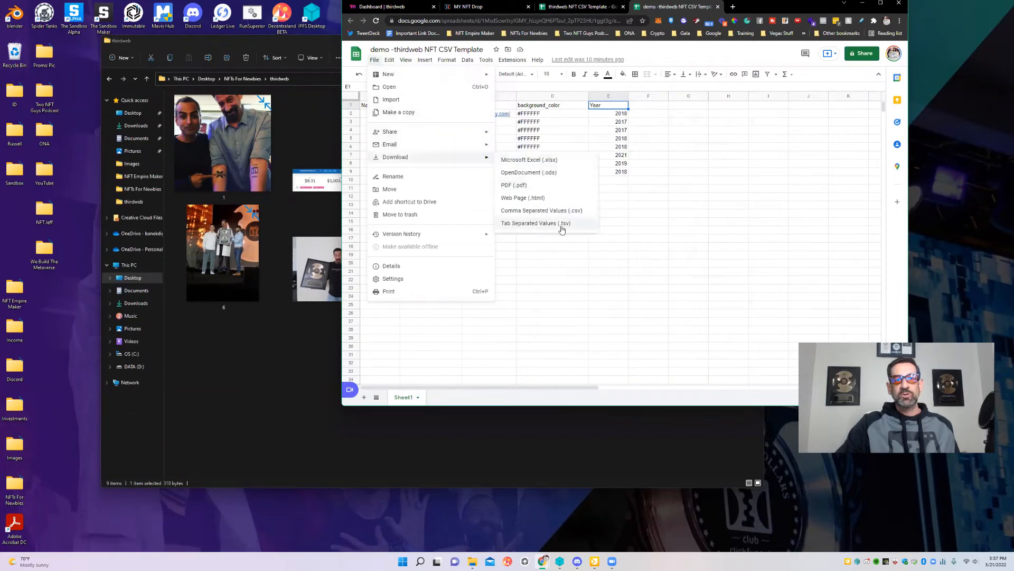
click(558, 213)
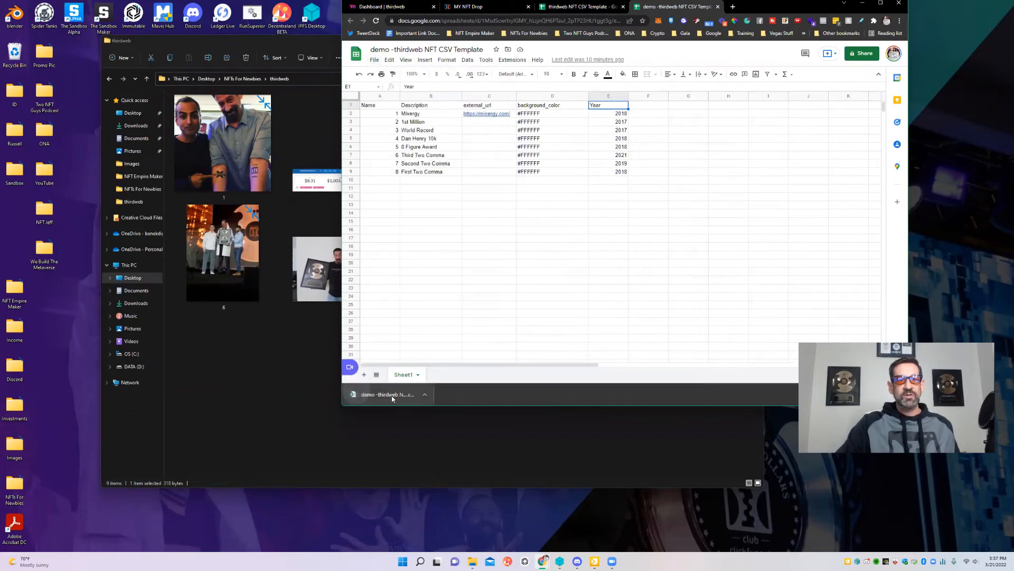
Step: Place the downloaded demo CSV in the thirdweb folder and delete the old "Copy of thirdweb NFT CSV Template" file there
drag(391, 396, 268, 367)
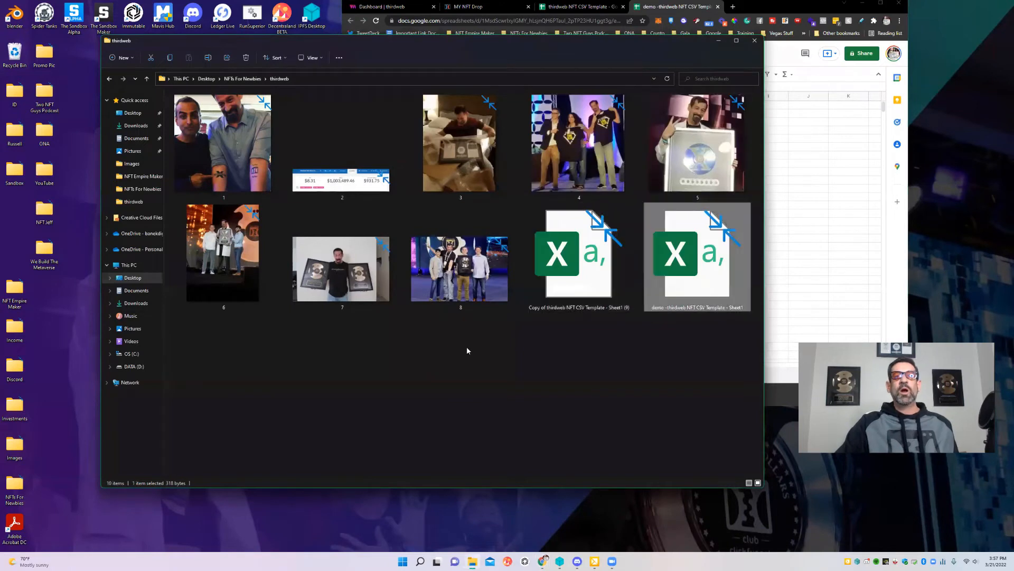
right_click(581, 278)
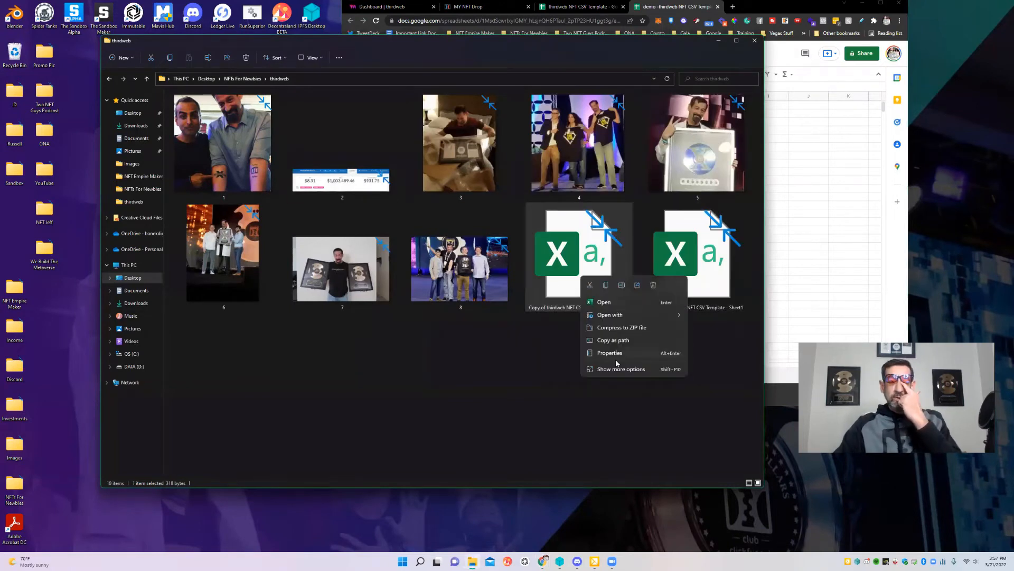
click(654, 286)
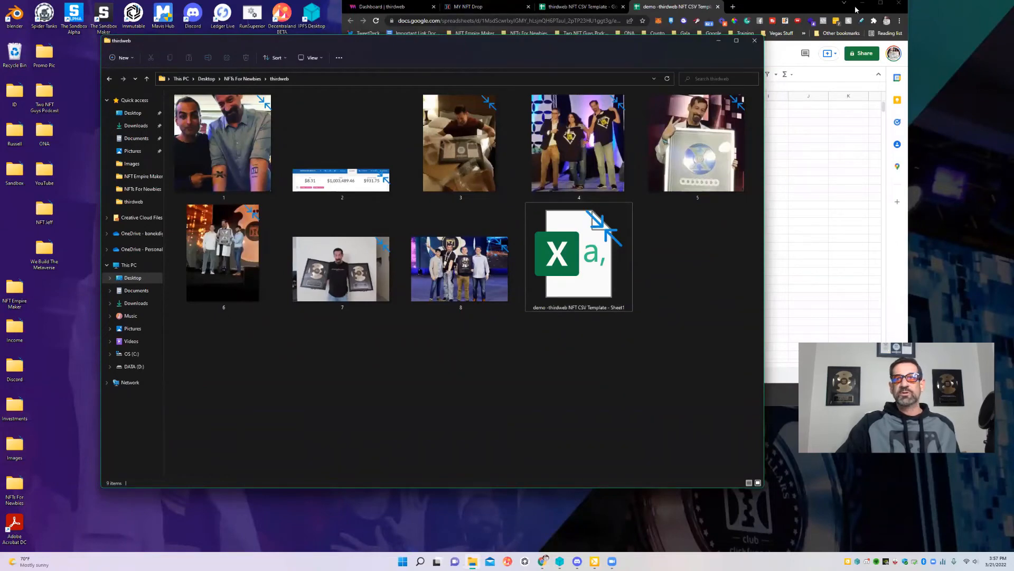
Step: Return to the Upload your NFTs dialog on thirdweb and load all the numbered images plus the demo CSV from the thirdweb folder
click(880, 4)
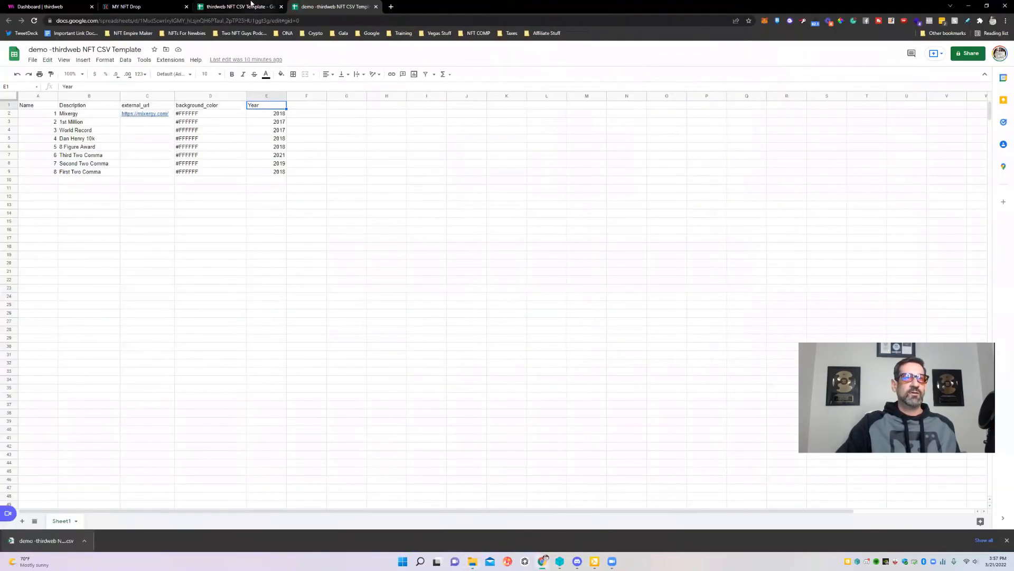
click(58, 6)
click(129, 5)
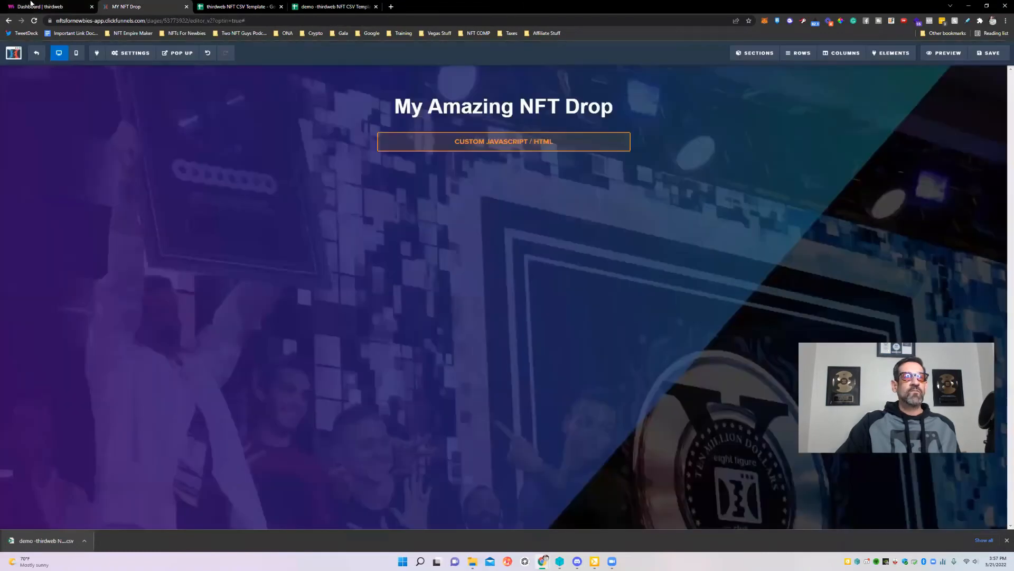
key(ctrl+shift+Tab)
click(347, 288)
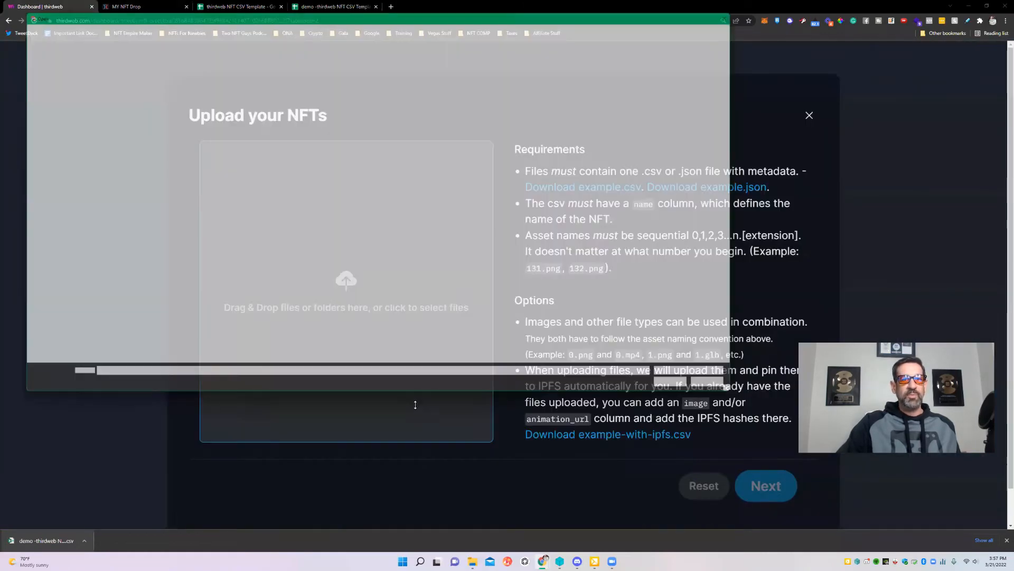
drag(606, 107, 79, 53)
click(706, 393)
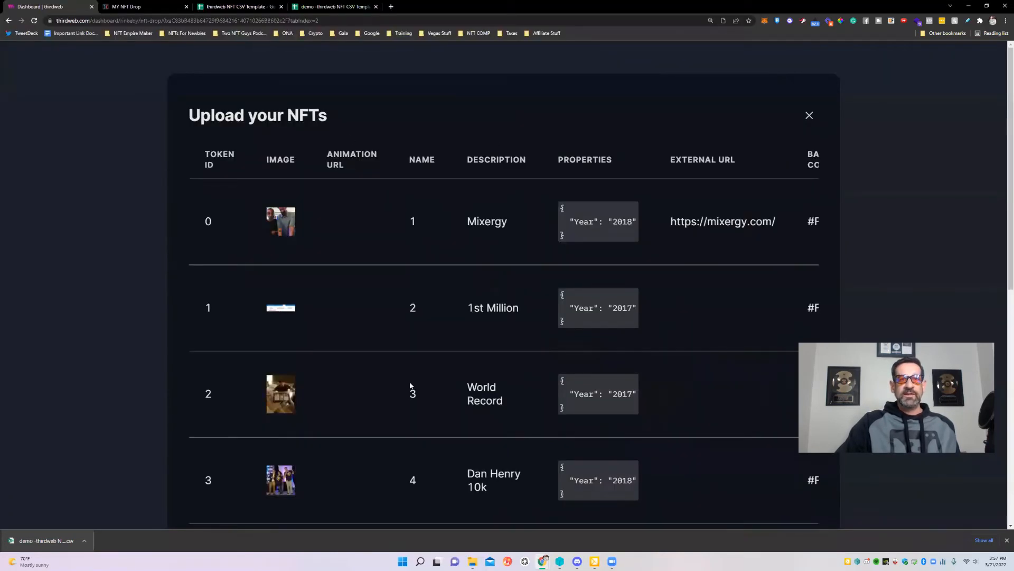
Step: Check the imported NFTs' images, names, descriptions and Year properties in the upload list, and continue to the reveal options
scroll(526, 205, down, 1)
scroll(488, 254, down, 2)
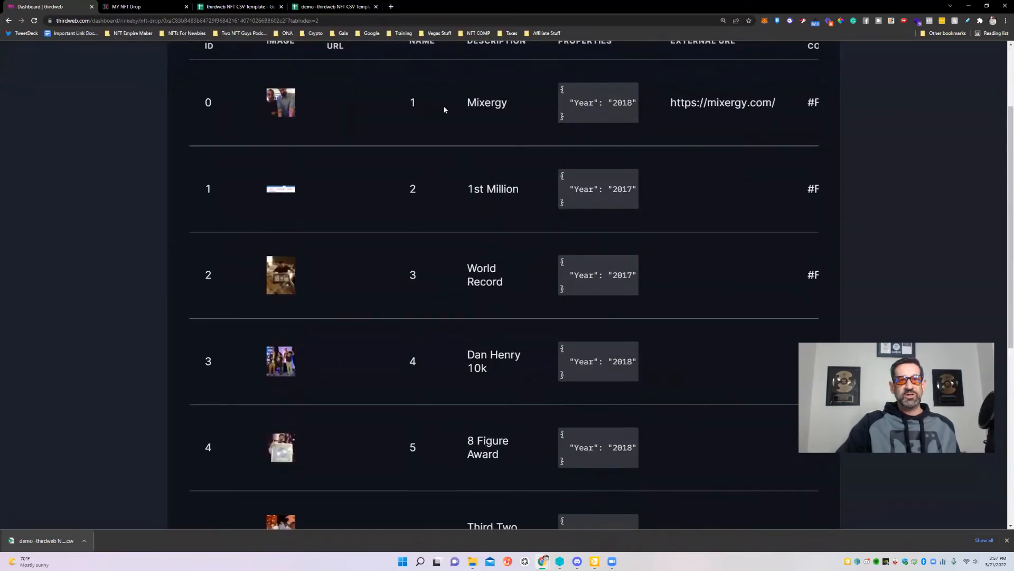
scroll(424, 270, up, 2)
scroll(423, 275, down, 3)
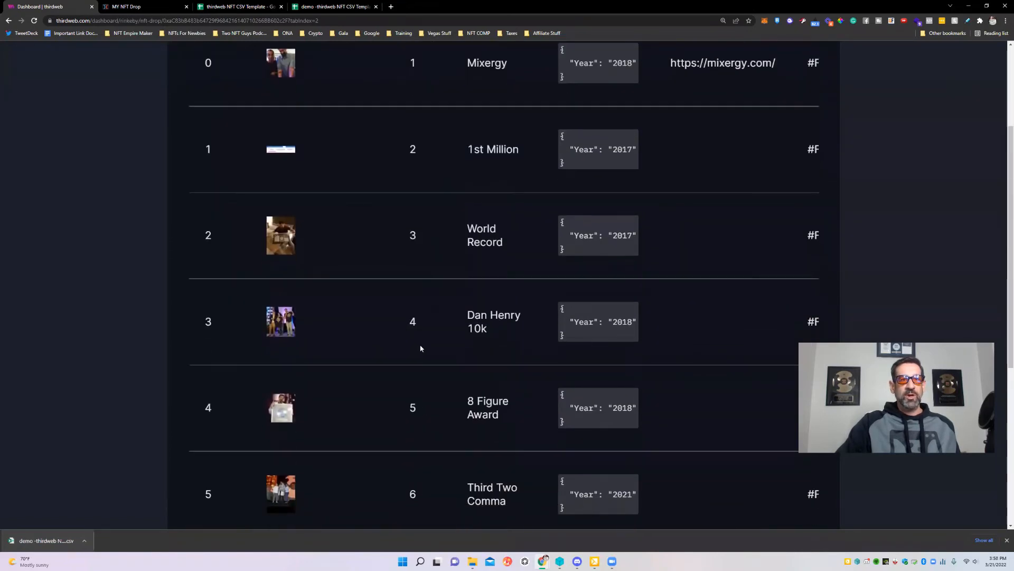
scroll(501, 408, up, 4)
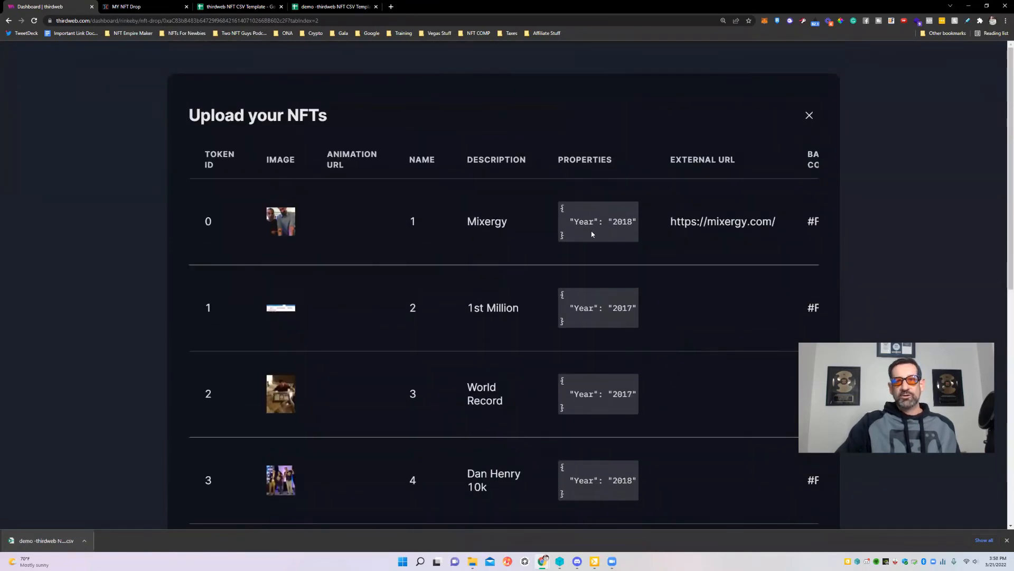
scroll(584, 385, down, 9)
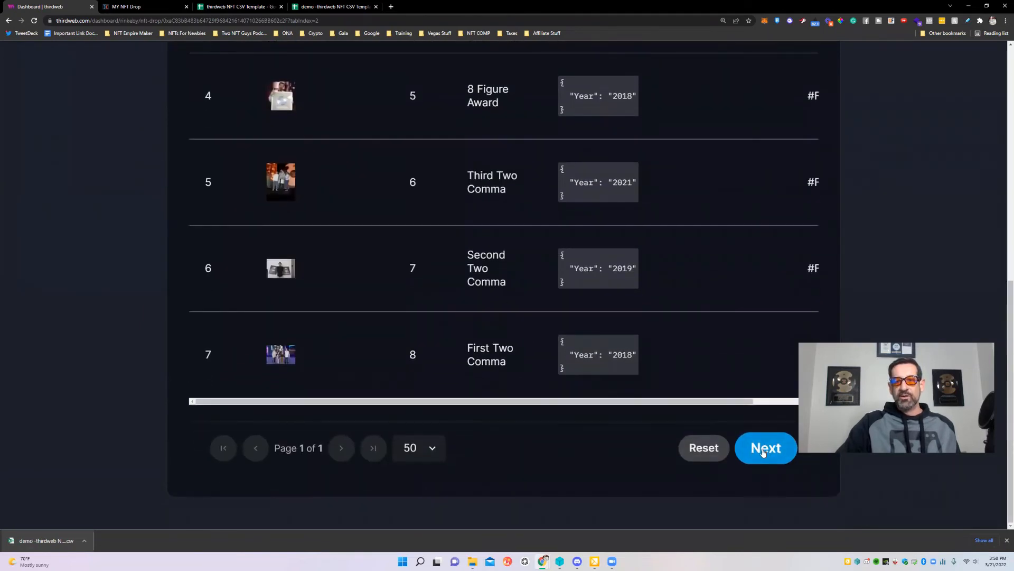
click(755, 454)
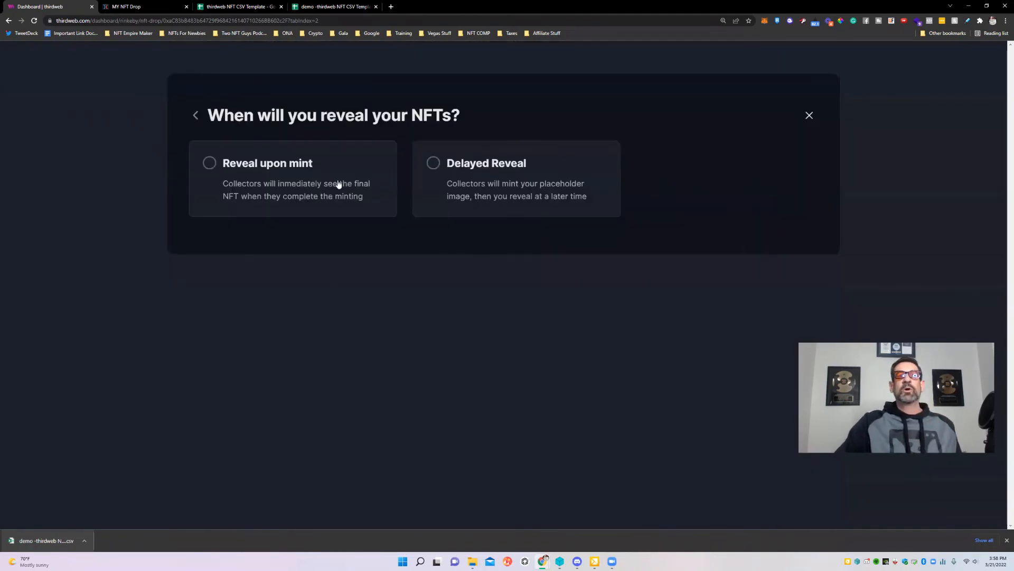
Step: Choose Delayed Reveal for the NFTs and enter the reveal password in both the password and confirmation fields
click(533, 203)
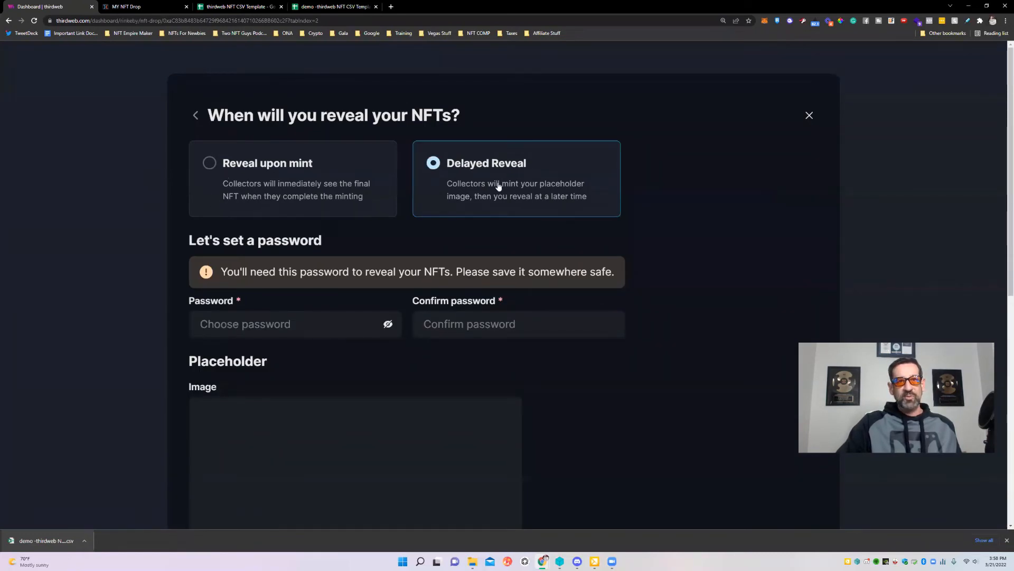
click(224, 325)
text(••••••)
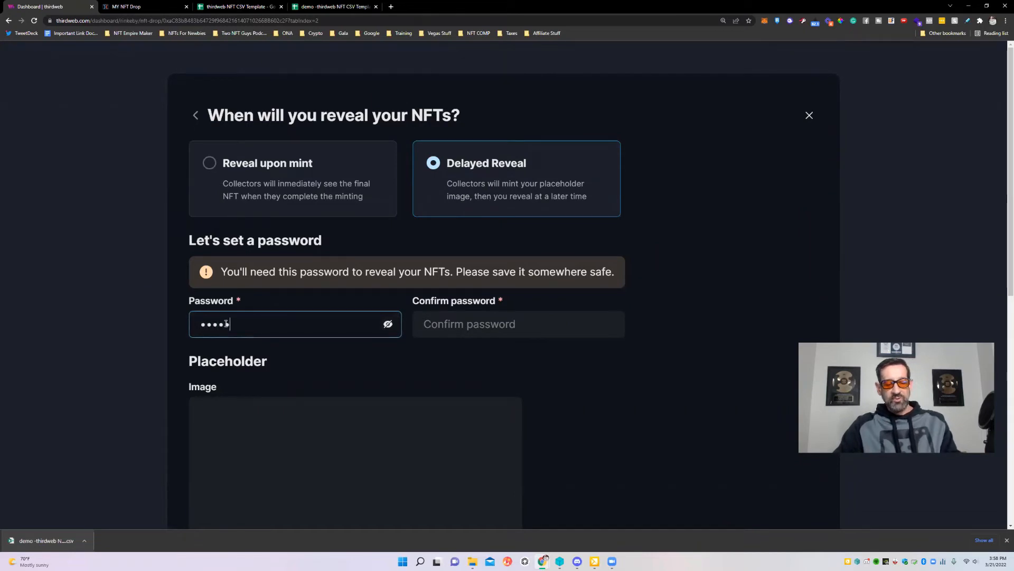
click(425, 325)
text(•)
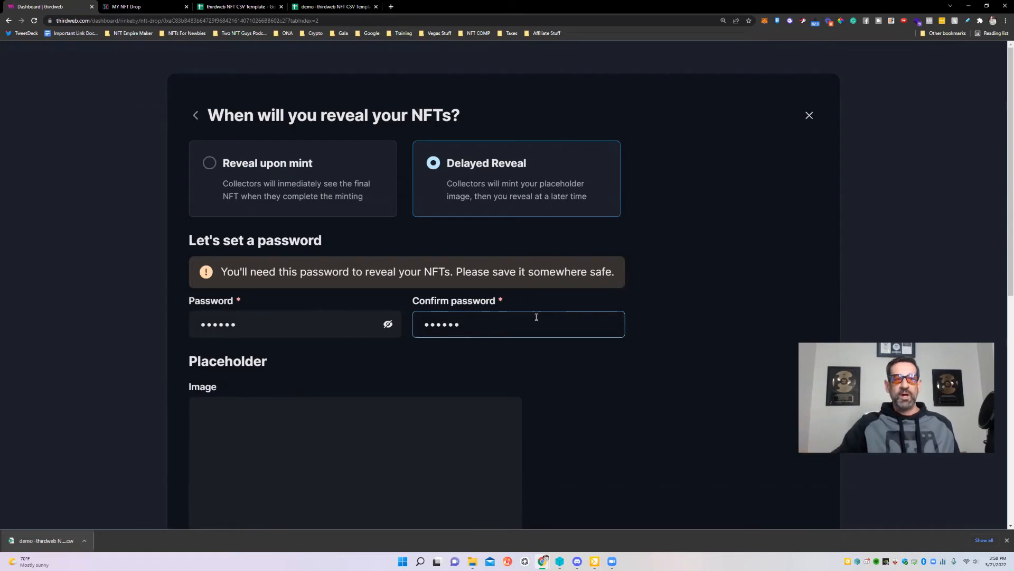
Step: Set the question mark image from the NFTs For Newbies folder as the placeholder image
scroll(585, 265, down, 2)
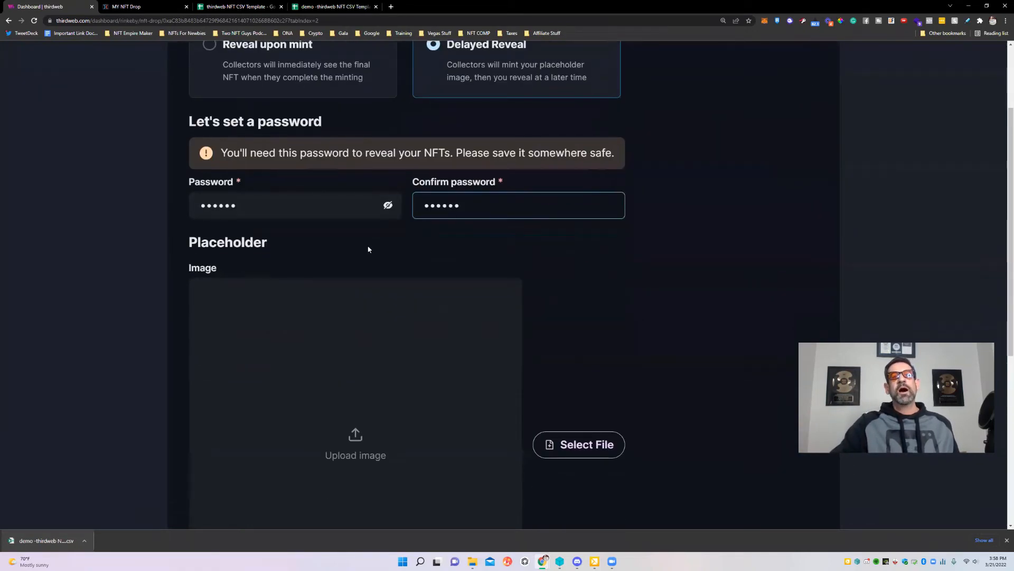
scroll(480, 344, down, 3)
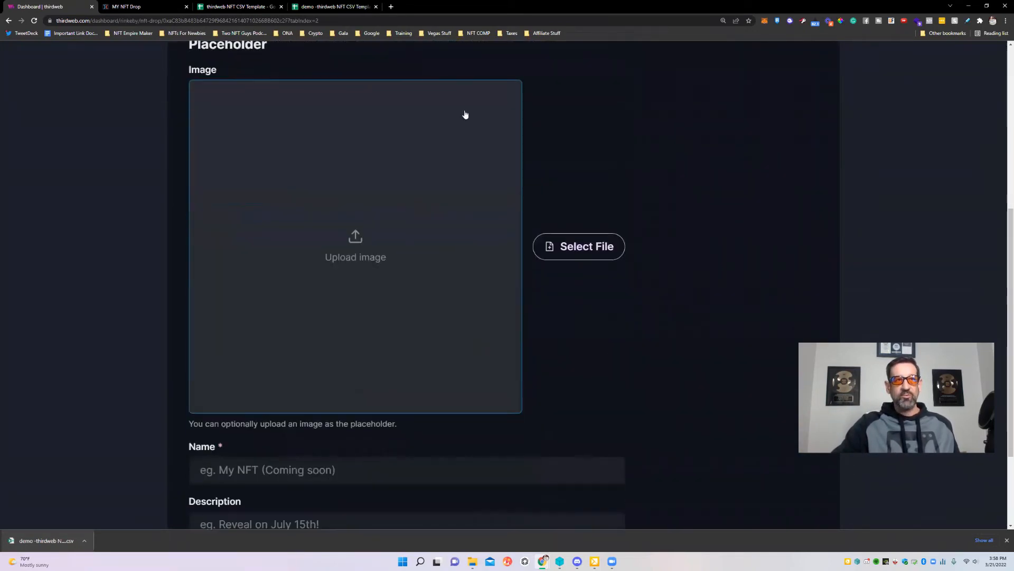
click(334, 256)
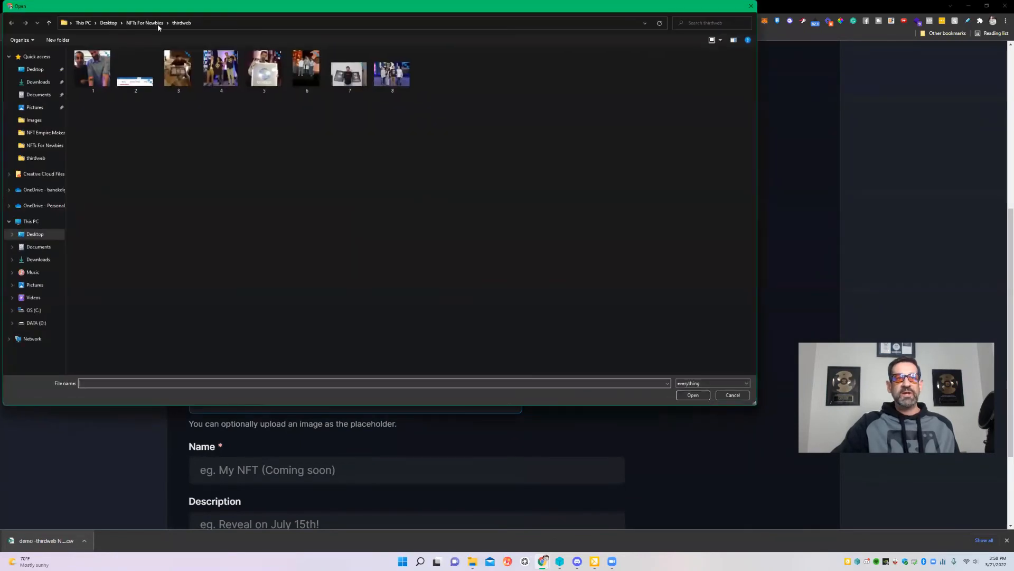
scroll(523, 205, down, 4)
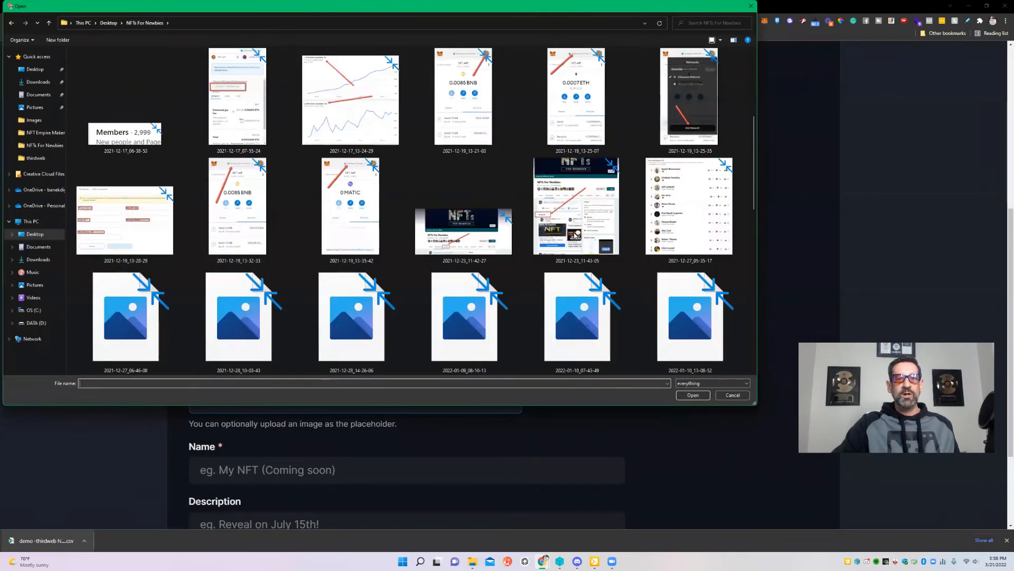
scroll(576, 235, down, 10)
click(576, 236)
key(Return)
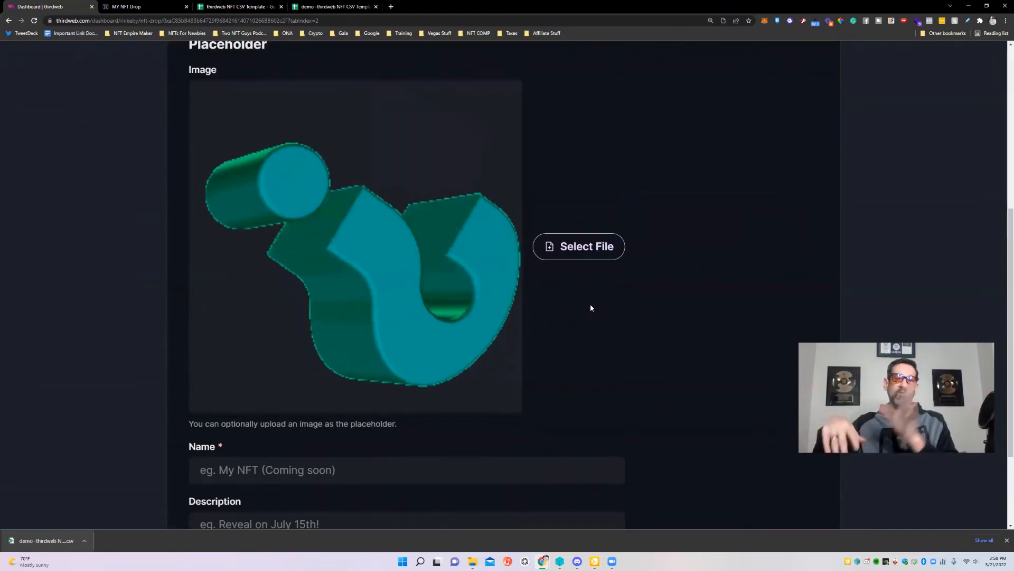
Step: Name the placeholder "Guess What Yours Will Be!"
scroll(597, 318, down, 3)
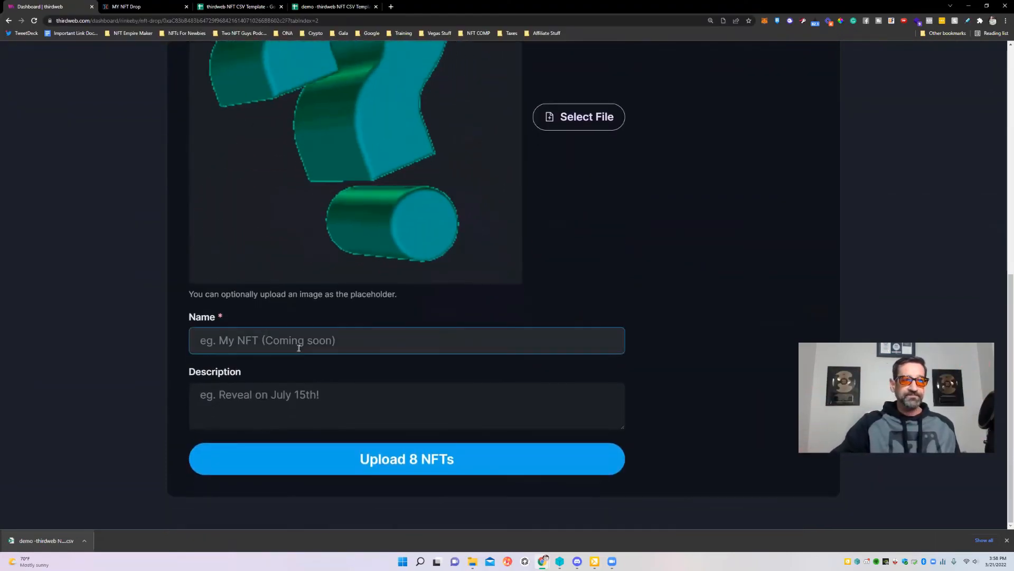
click(293, 338)
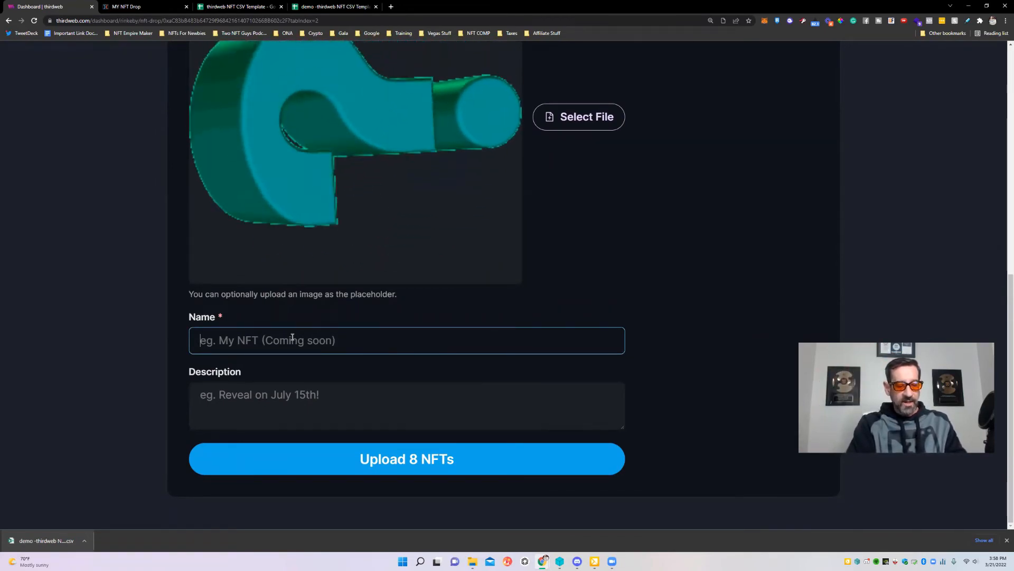
text(Guess What Your)
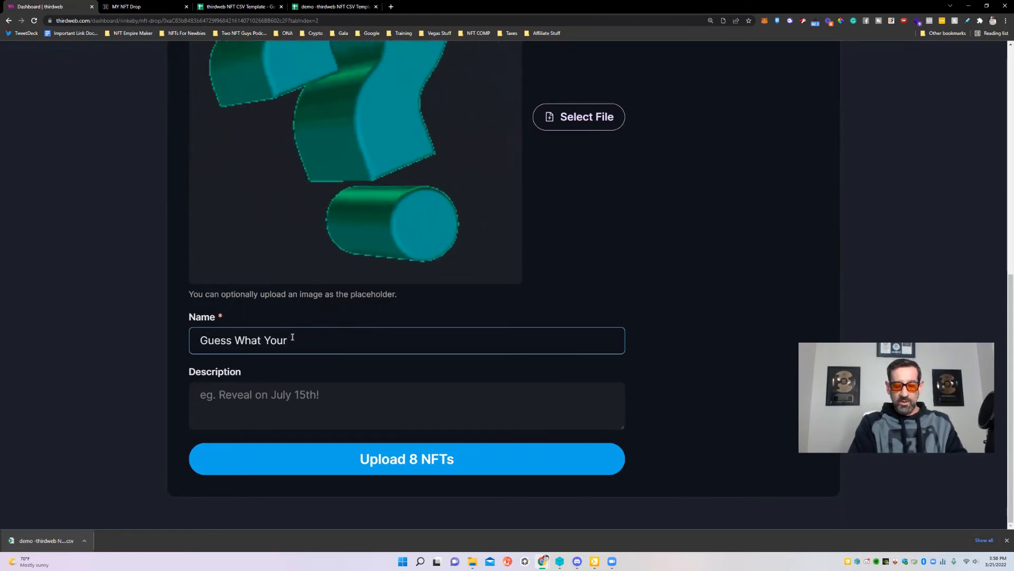
text(s Wiul)
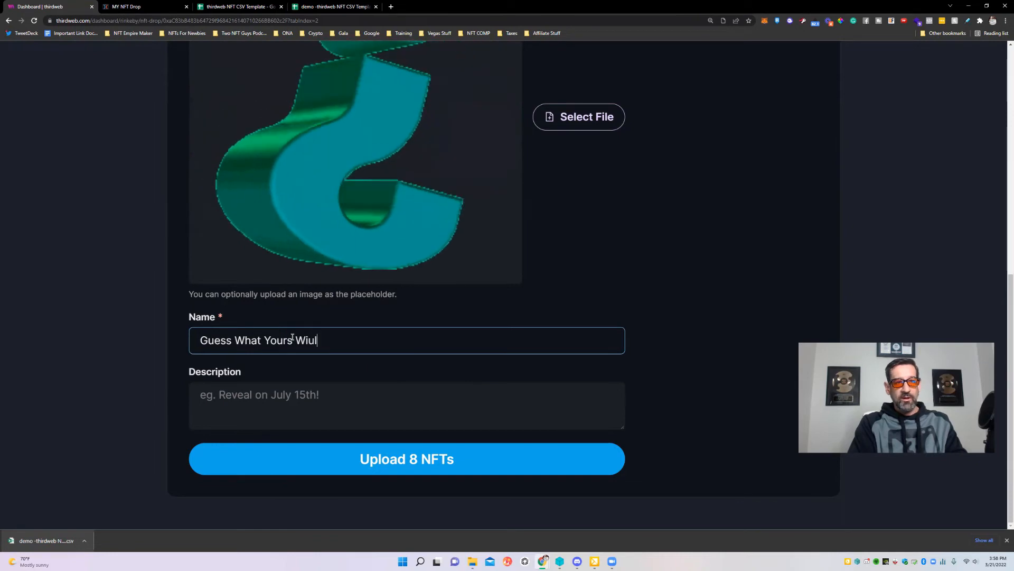
key(BackSpace)
key(BackSpace)
text(ll Be)
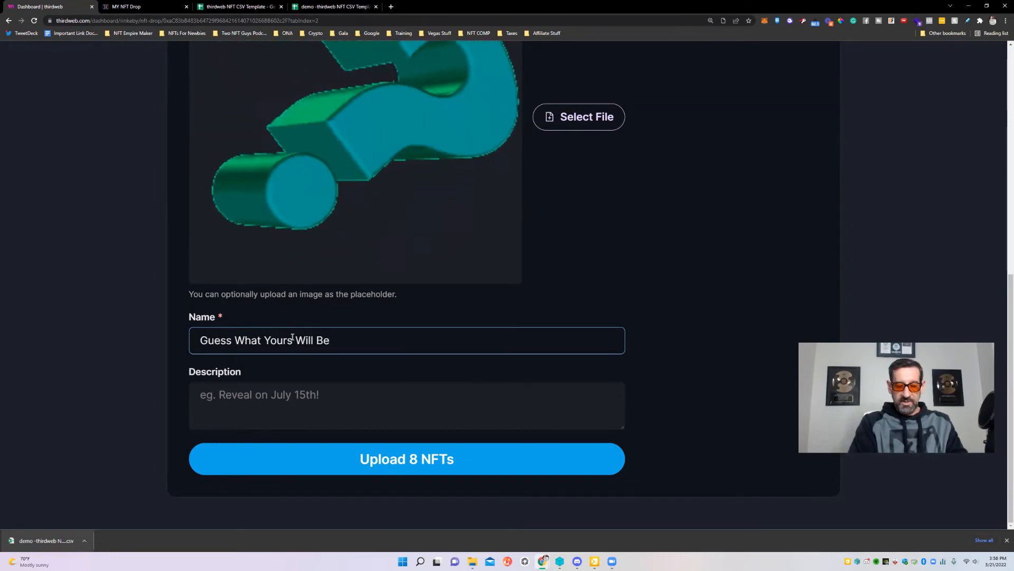
text(?)
key(BackSpace)
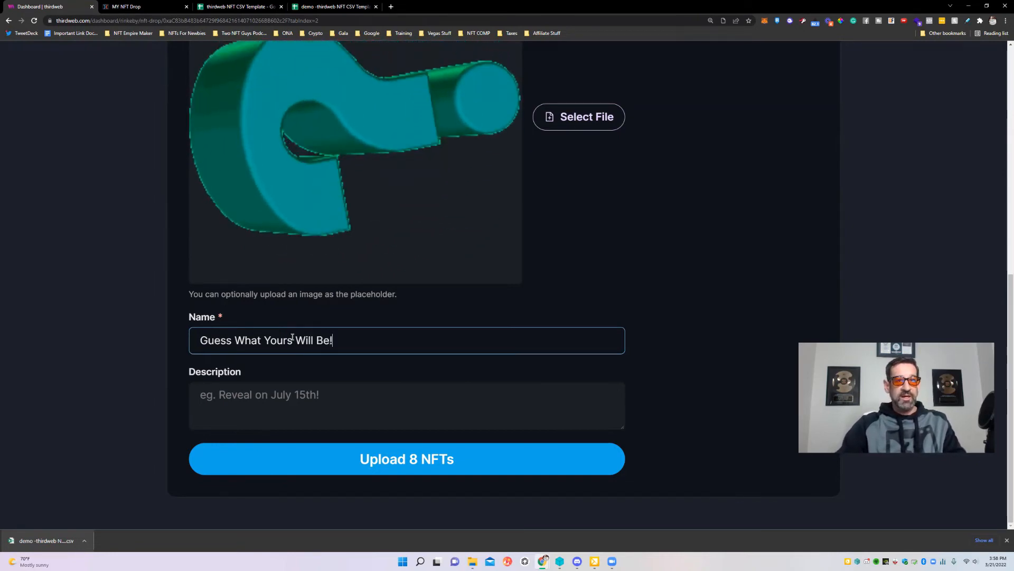
Step: Set the placeholder's description to "Reveal on Day and Time"
click(323, 397)
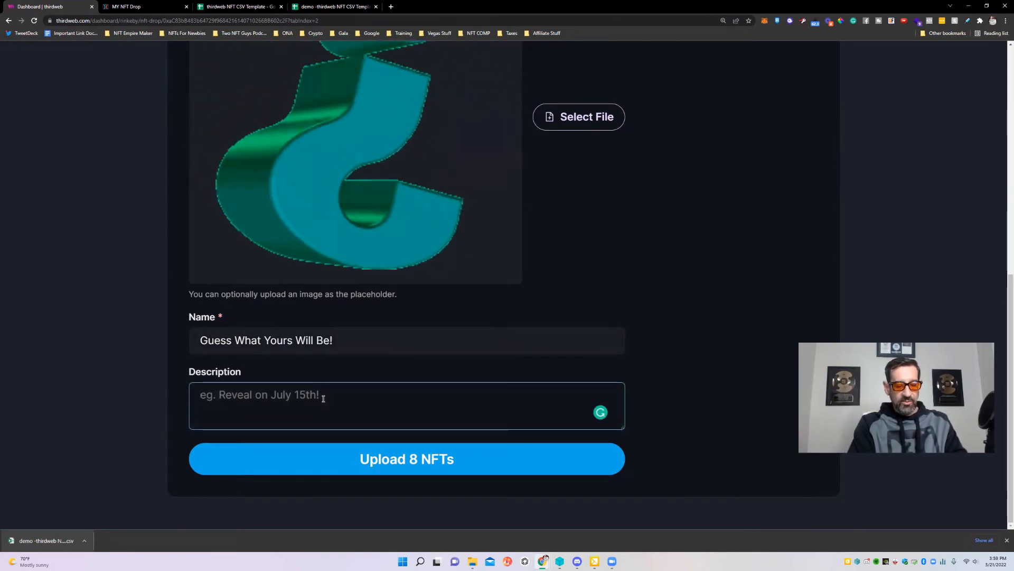
text(Reae)
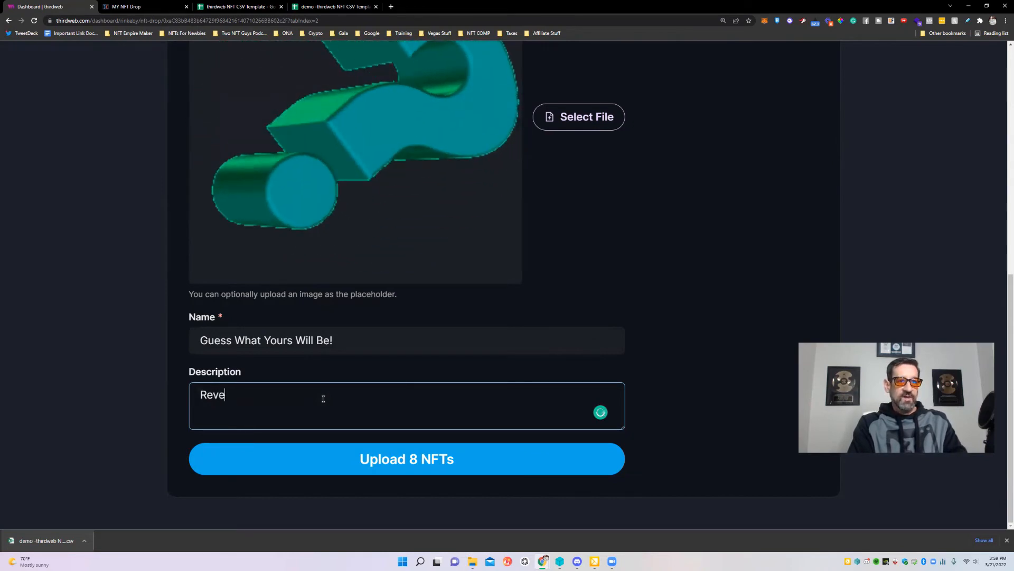
text(al on Day and Time)
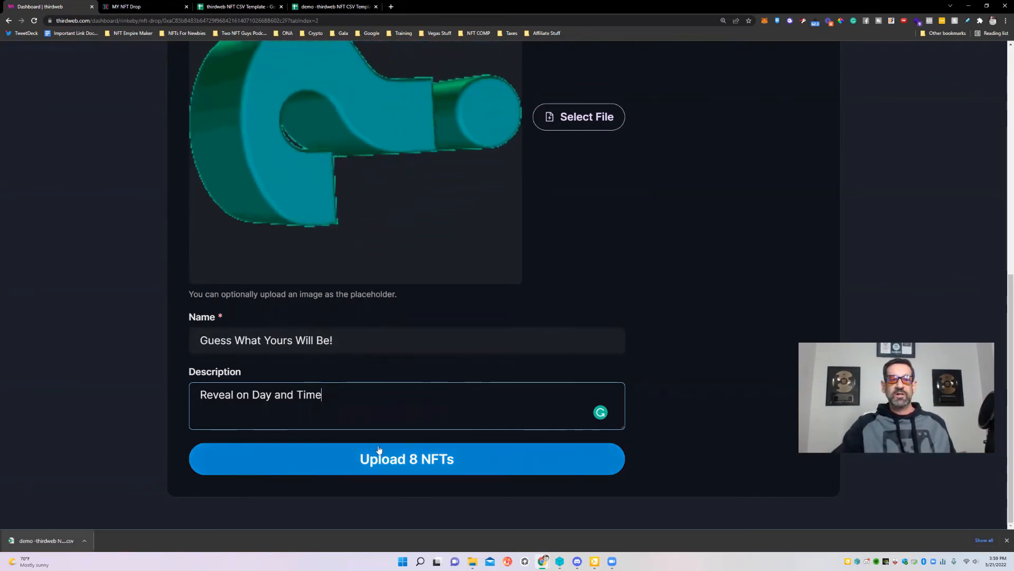
Step: Upload the 8 NFTs, review the gas fee total and approve the lazy mint transaction in MetaMask
click(341, 457)
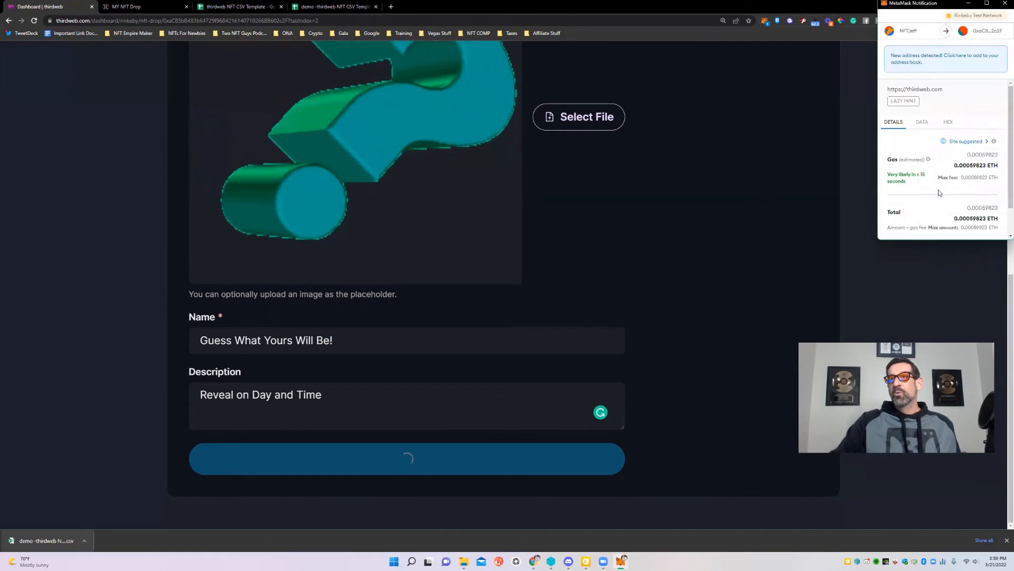
scroll(980, 135, down, 1)
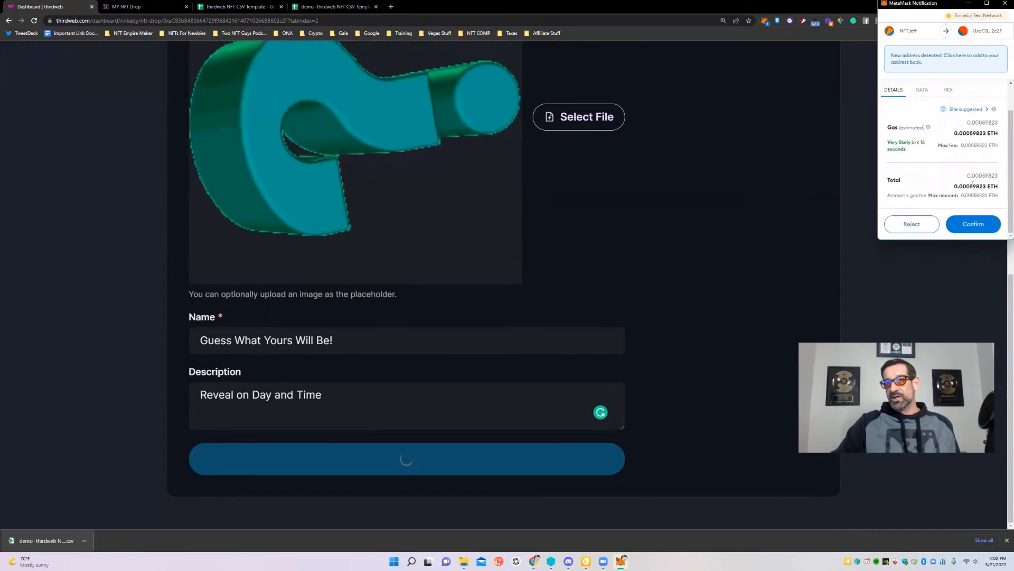
drag(958, 186, 999, 186)
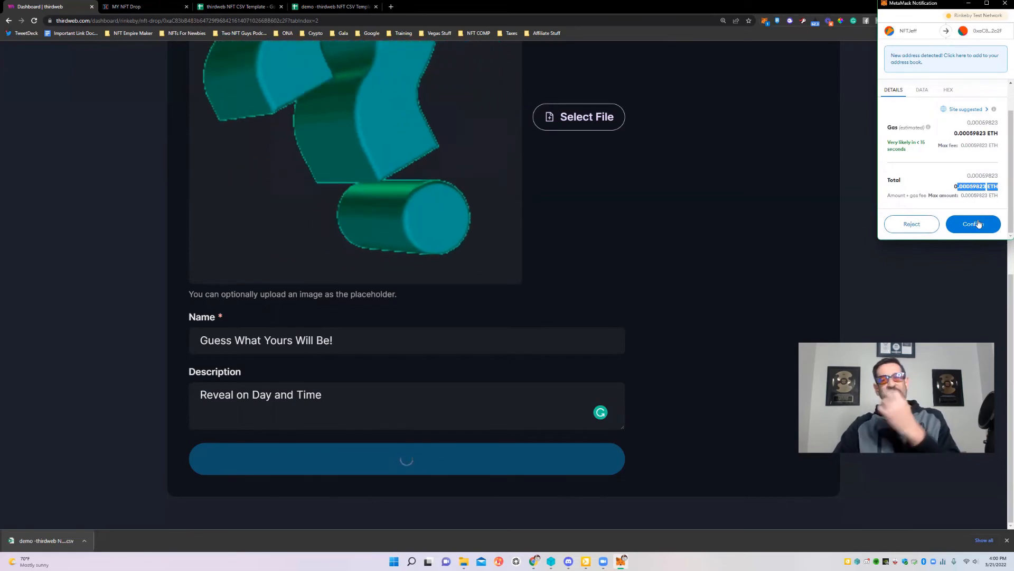
scroll(925, 50, up, 1)
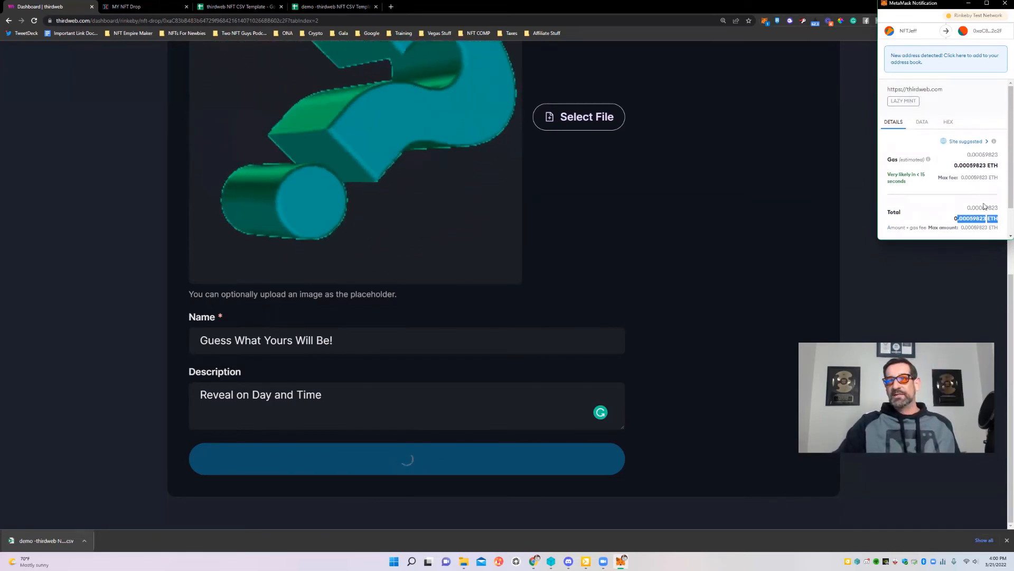
scroll(945, 169, down, 1)
click(976, 225)
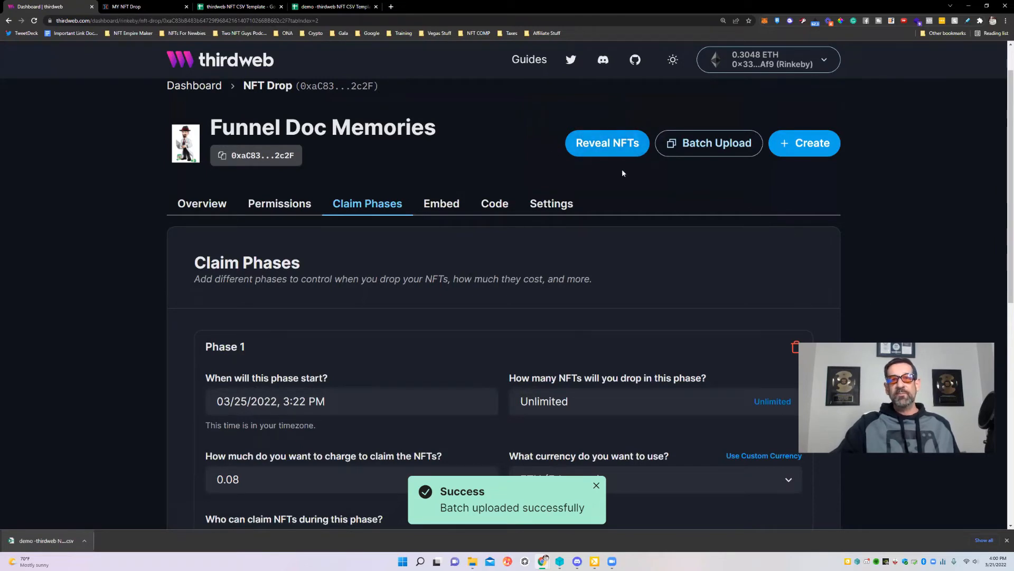
Step: Copy the embed code of the Funnel Doc Memories drop and switch to the ClickFunnels page editor
click(441, 210)
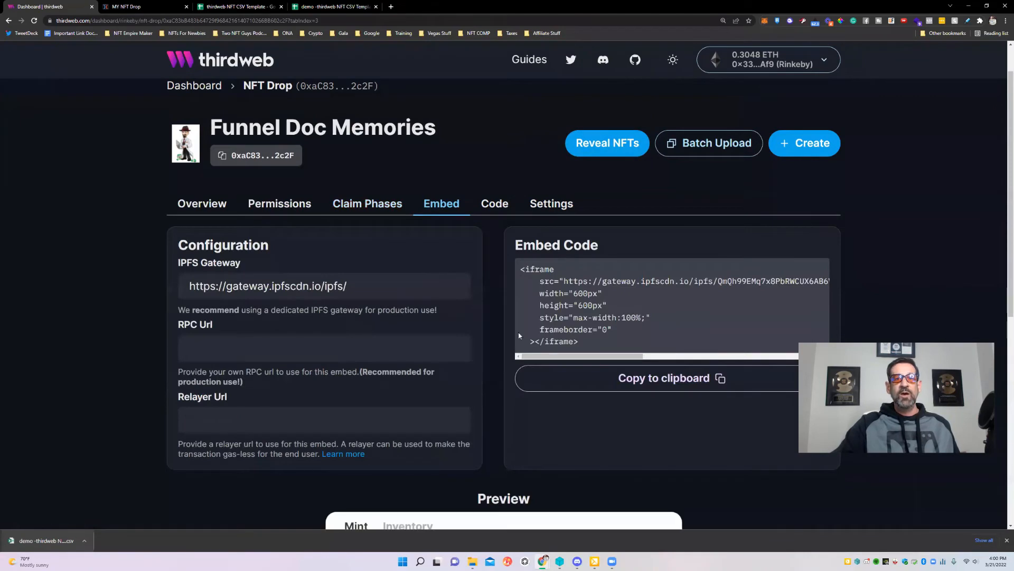
click(670, 387)
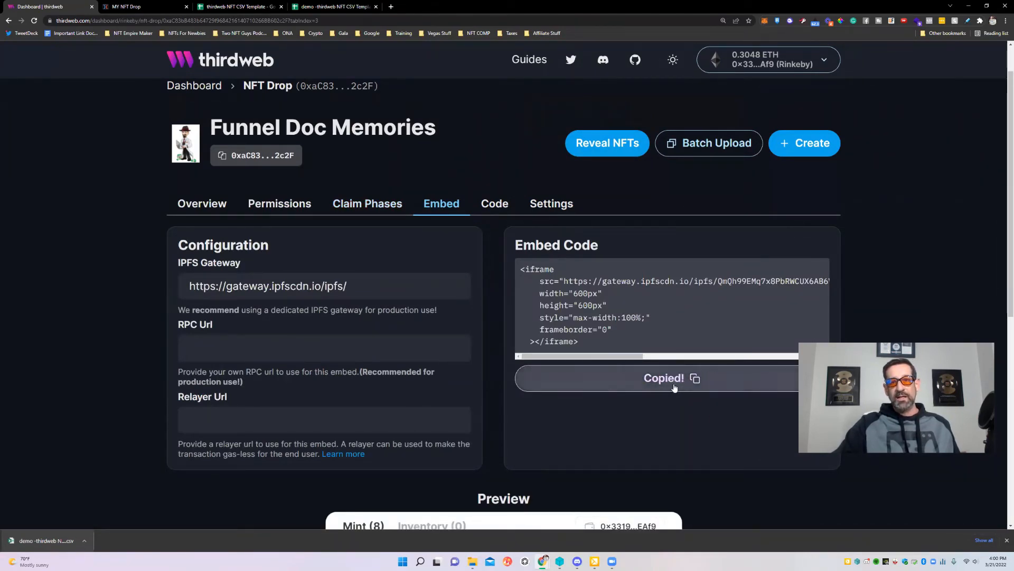
click(143, 4)
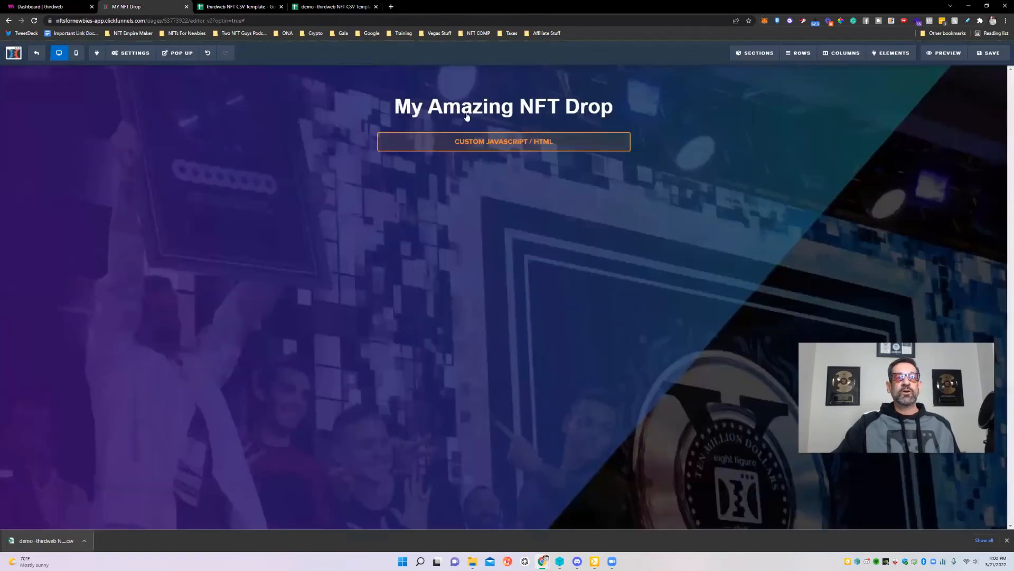
Step: Replace the iframe code in the page's Custom JavaScript / HTML element with the copied embed code
click(573, 143)
click(945, 140)
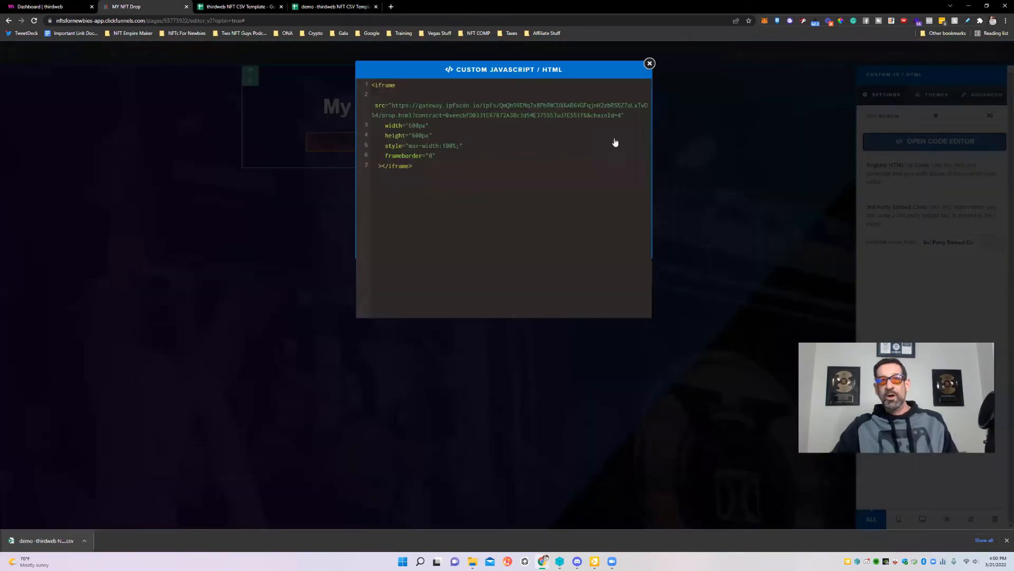
drag(421, 165, 350, 96)
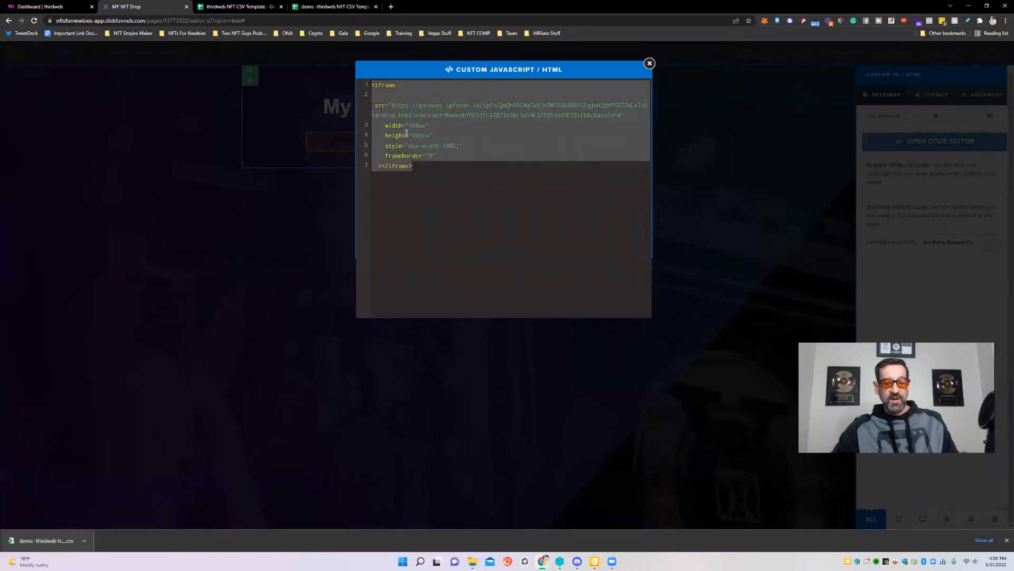
key(ctrl+v)
click(721, 99)
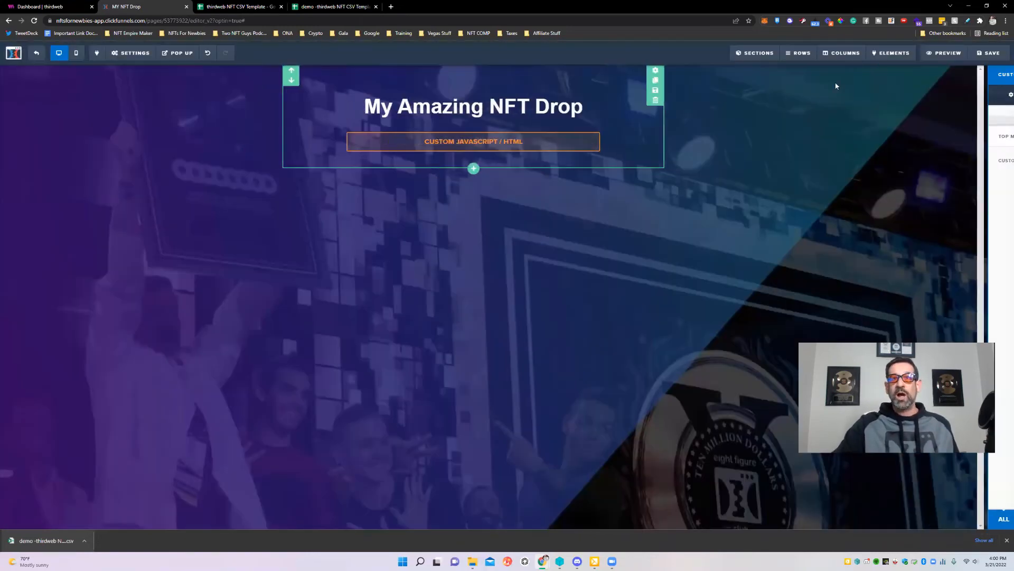
Step: Save the ClickFunnels page and open its preview
click(975, 58)
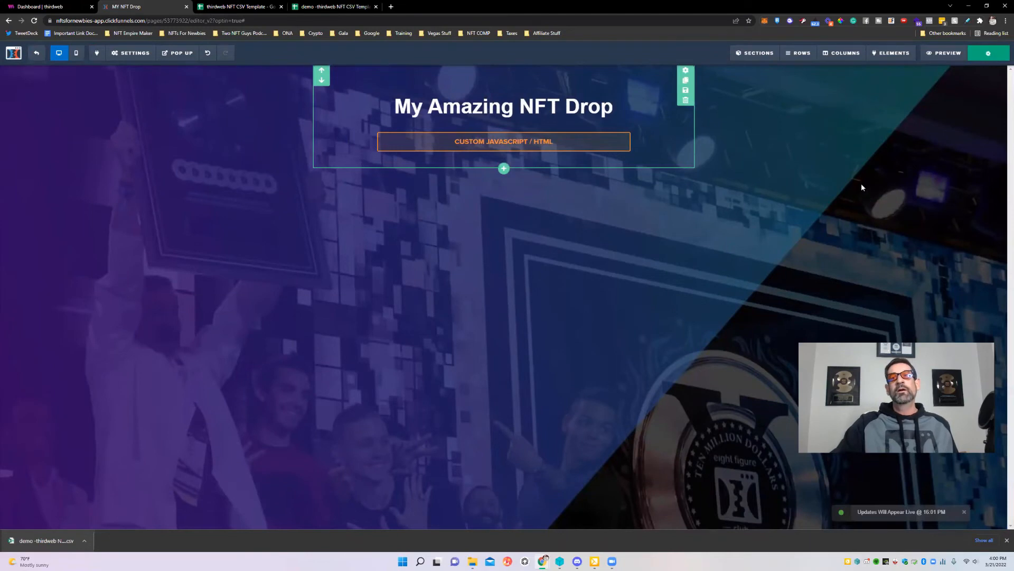
click(946, 53)
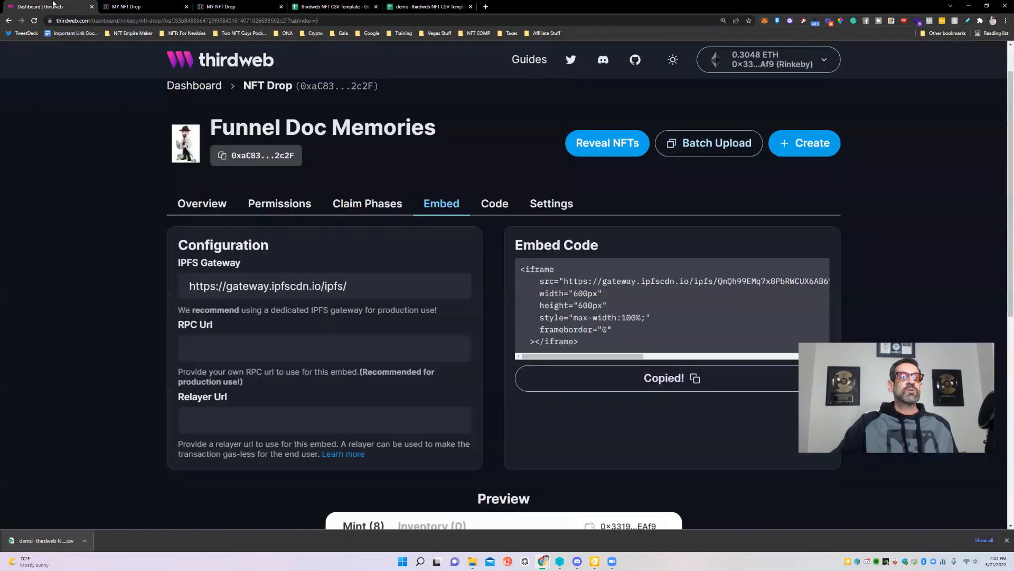
Step: Back in thirdweb, set the start of claim Phase 1 to 03/21/2022, 4:00 PM and update the claim phases
click(58, 6)
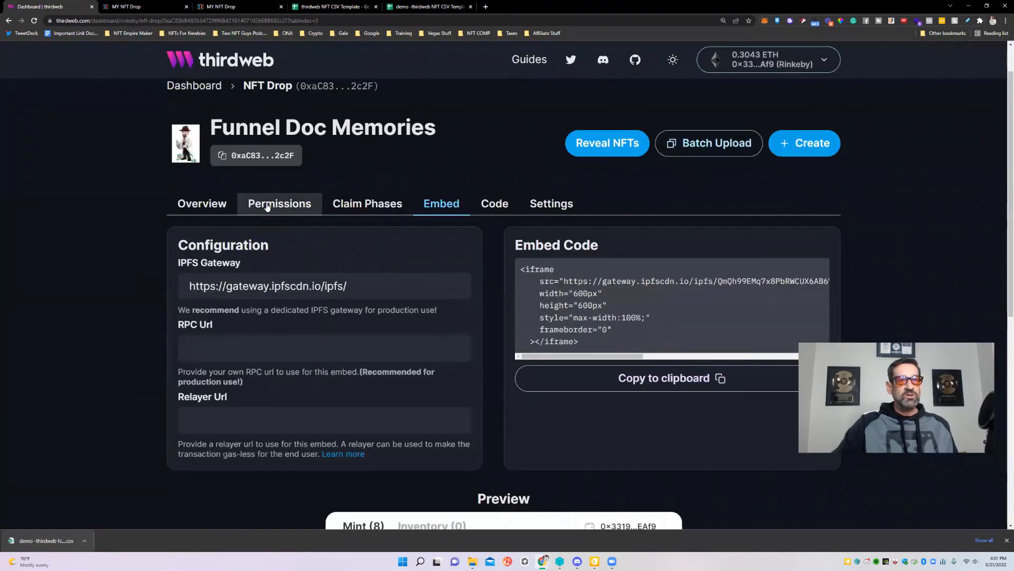
click(288, 204)
click(373, 205)
scroll(459, 262, down, 3)
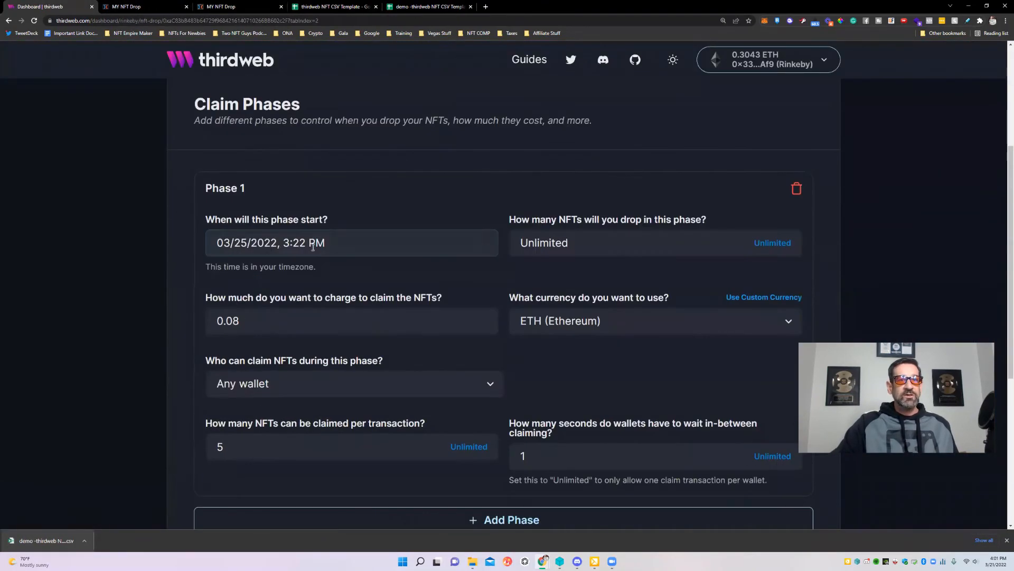
click(293, 242)
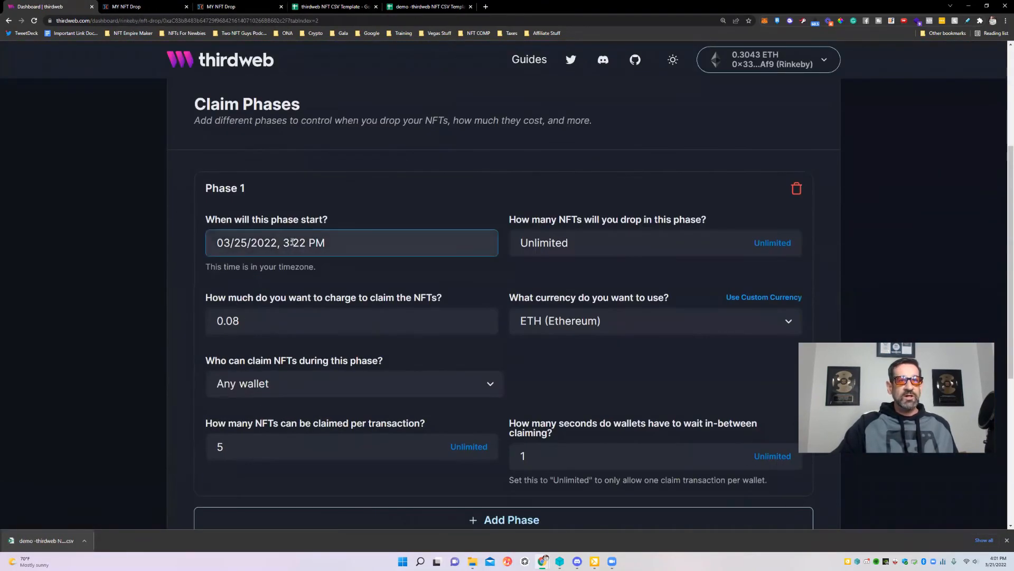
click(244, 239)
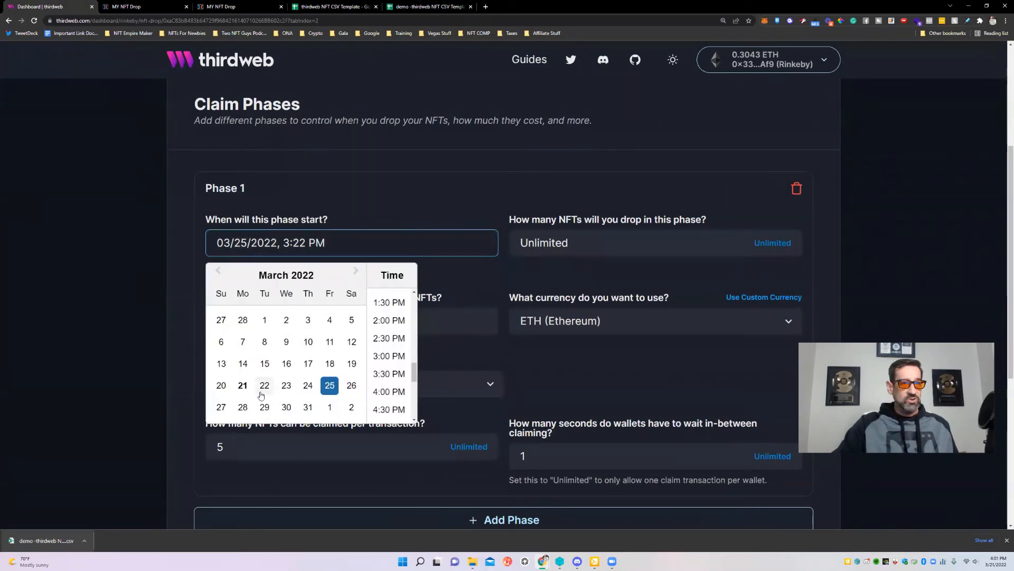
click(242, 386)
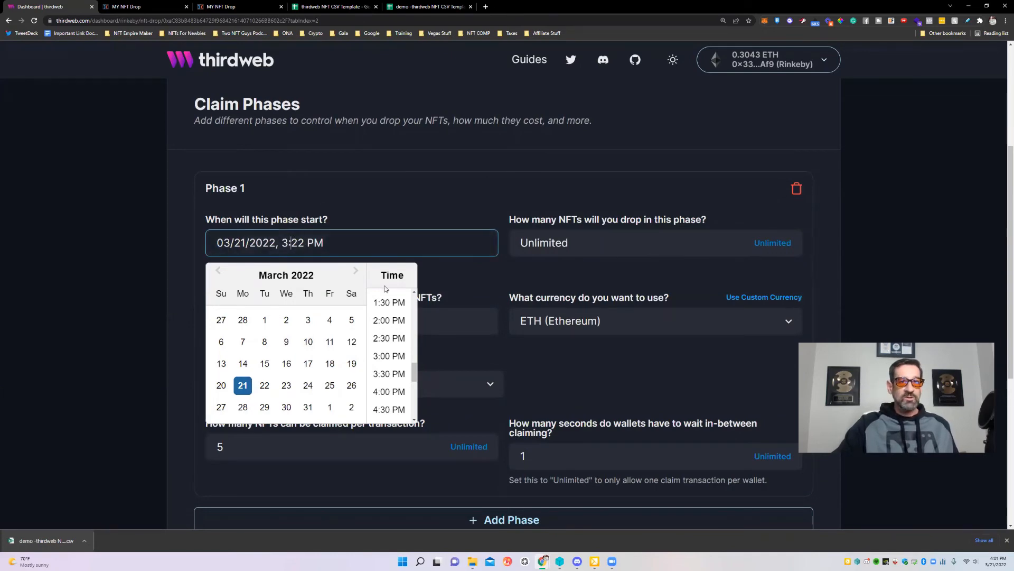
scroll(389, 359, down, 2)
click(388, 351)
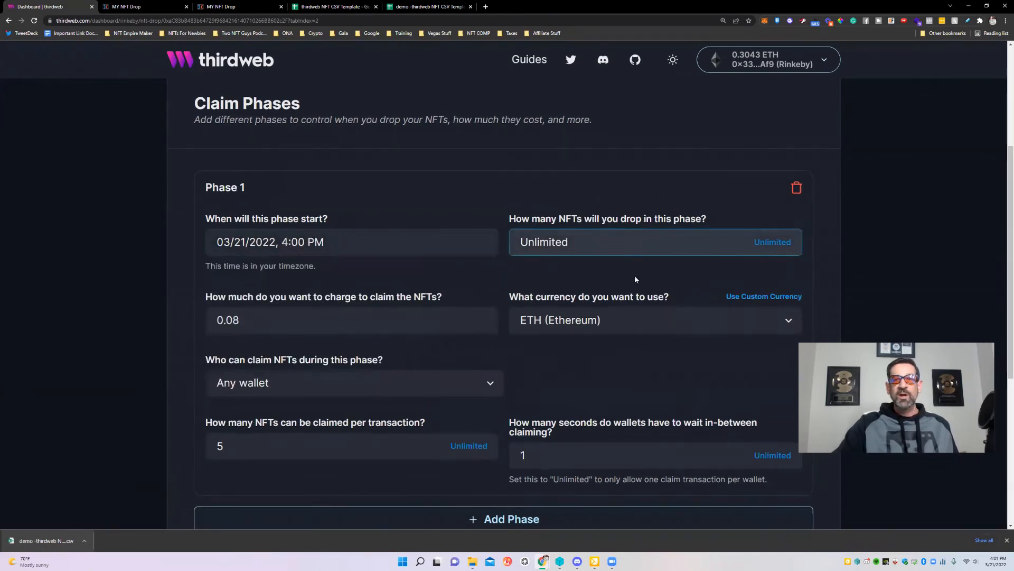
scroll(635, 316, down, 3)
click(569, 447)
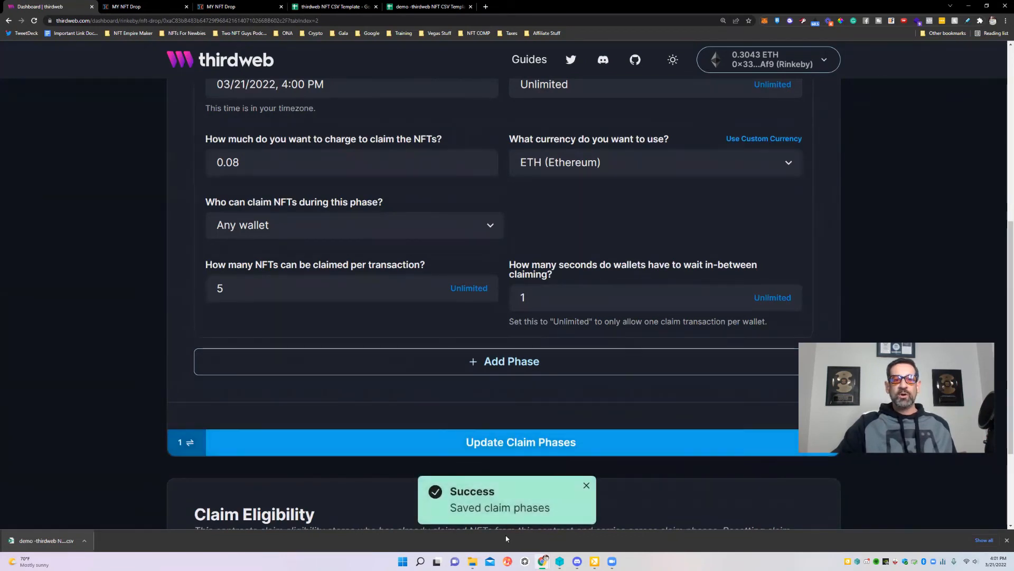
Step: Return to the My NFT Drop page preview and reload it
click(127, 6)
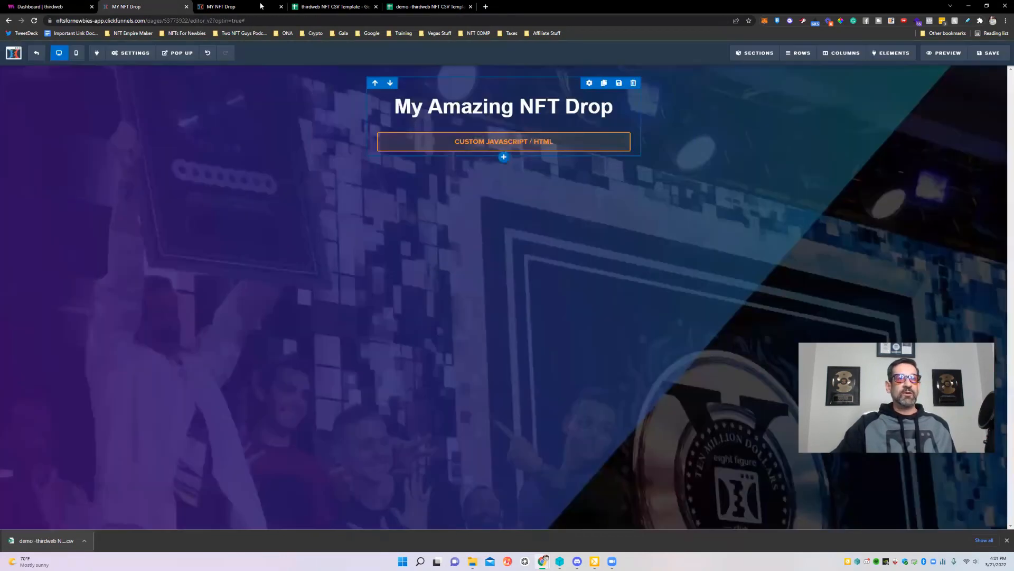
click(227, 7)
click(33, 20)
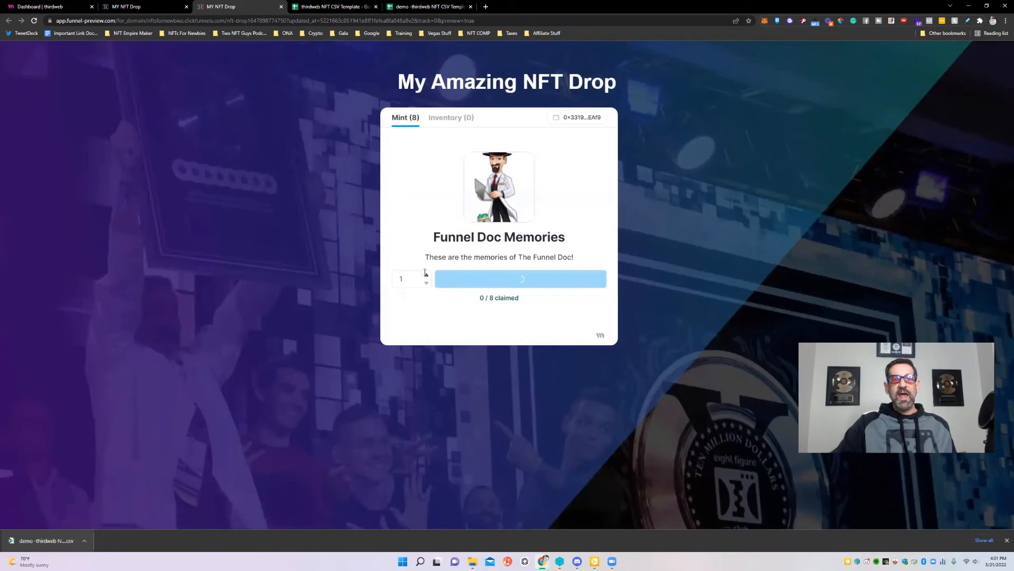
Step: Check the minting option for quantities up to 5, and return the mint quantity to 1
click(425, 276)
click(426, 275)
click(426, 276)
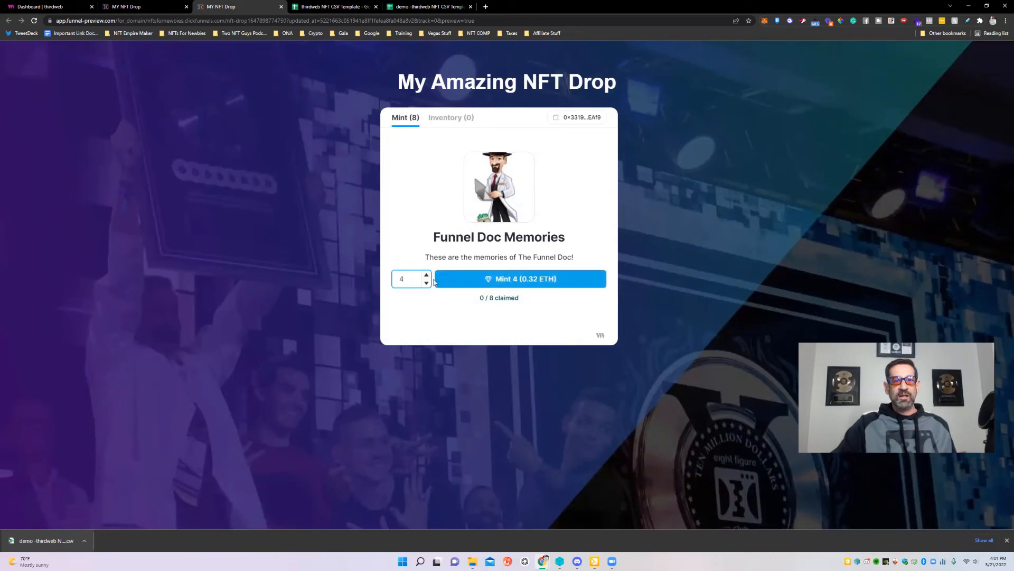
click(427, 275)
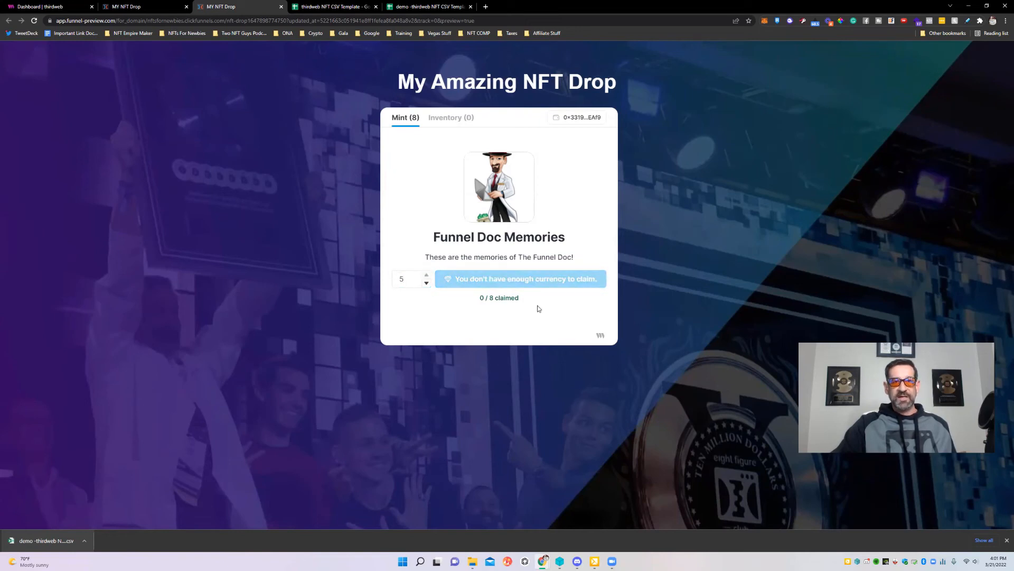
click(426, 283)
click(427, 283)
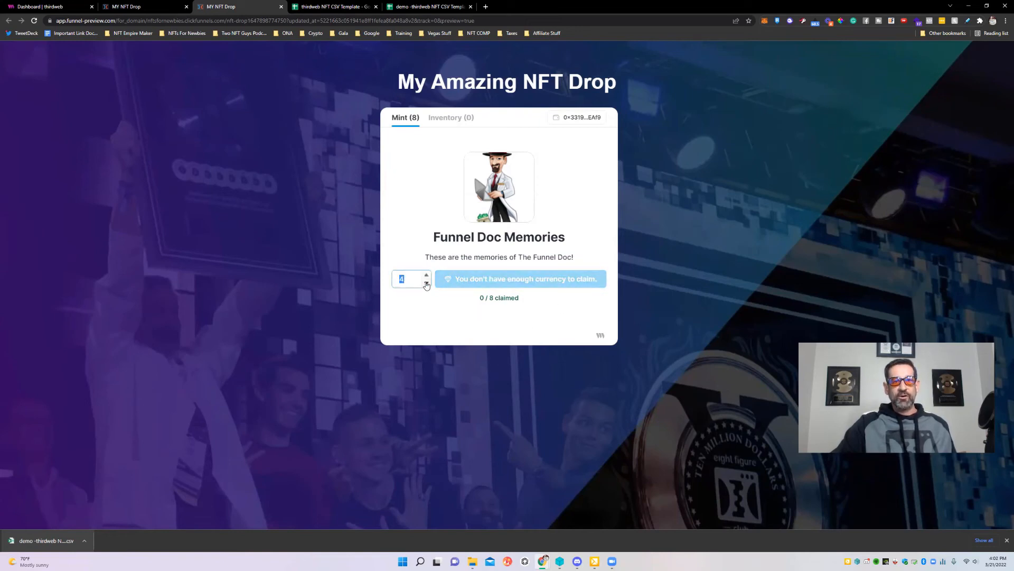
click(426, 283)
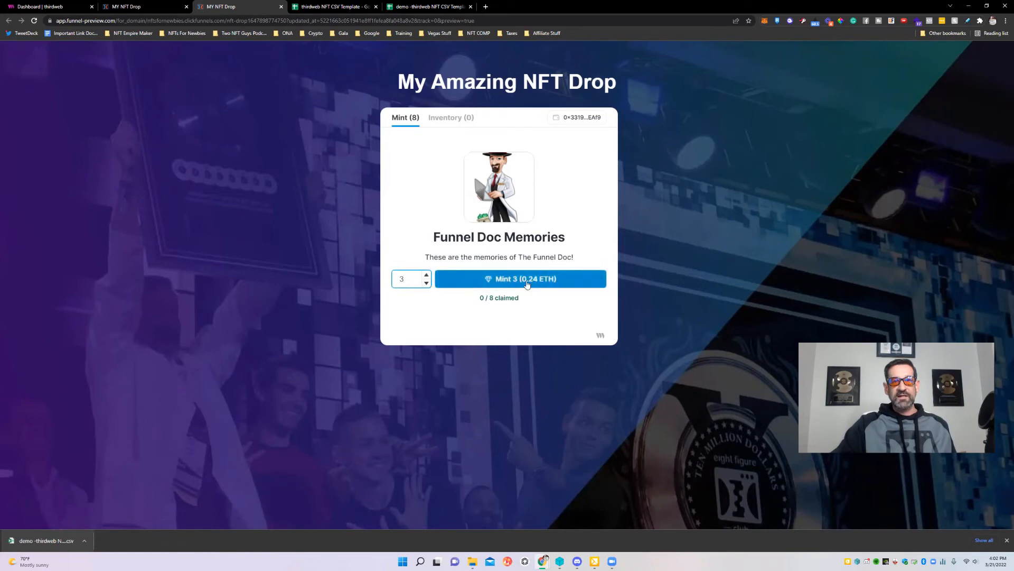
click(426, 283)
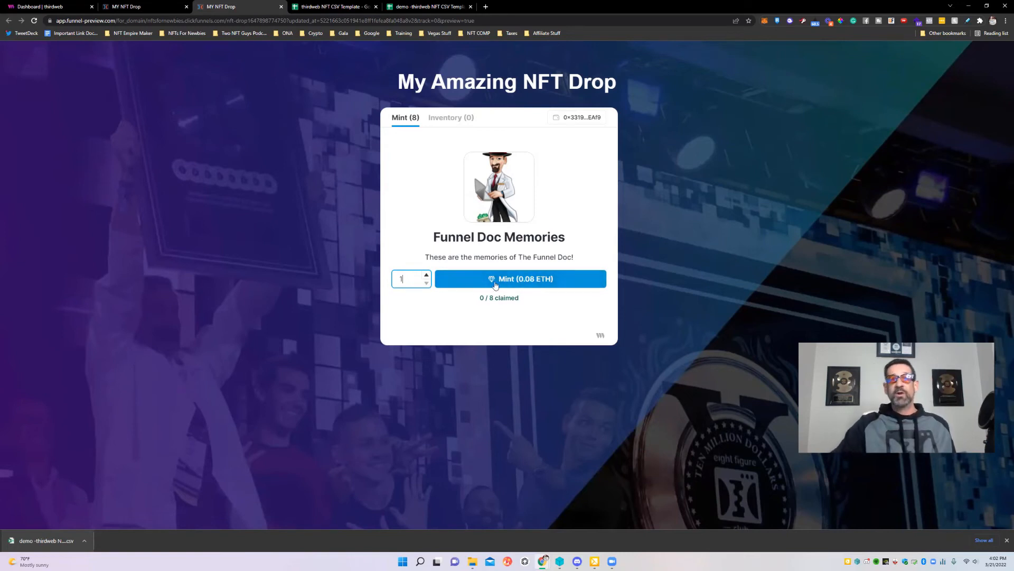
Step: Mint one NFT for 0.08 ETH, review the claim costs in MetaMask and confirm the transaction
click(453, 285)
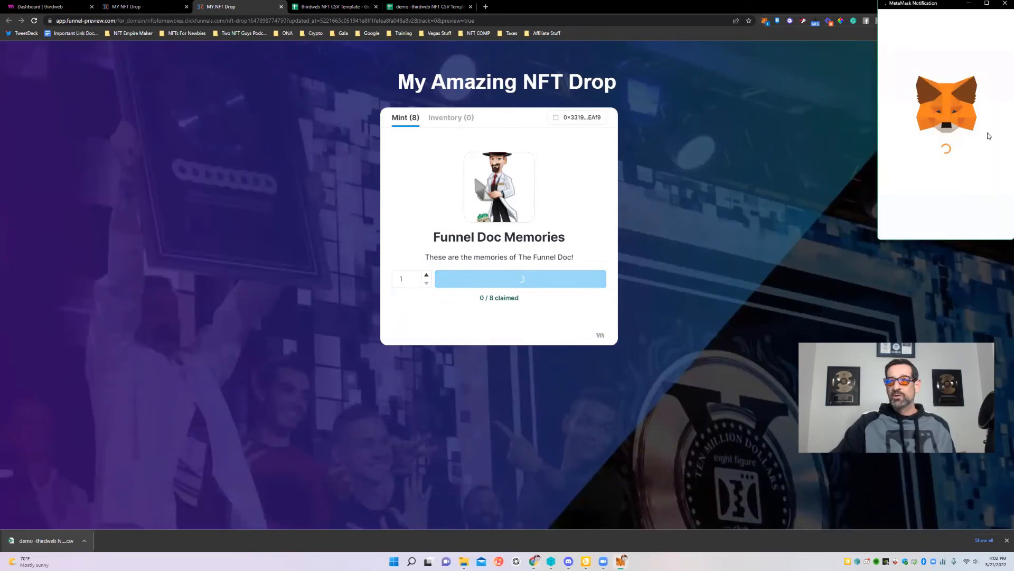
scroll(978, 226, down, 2)
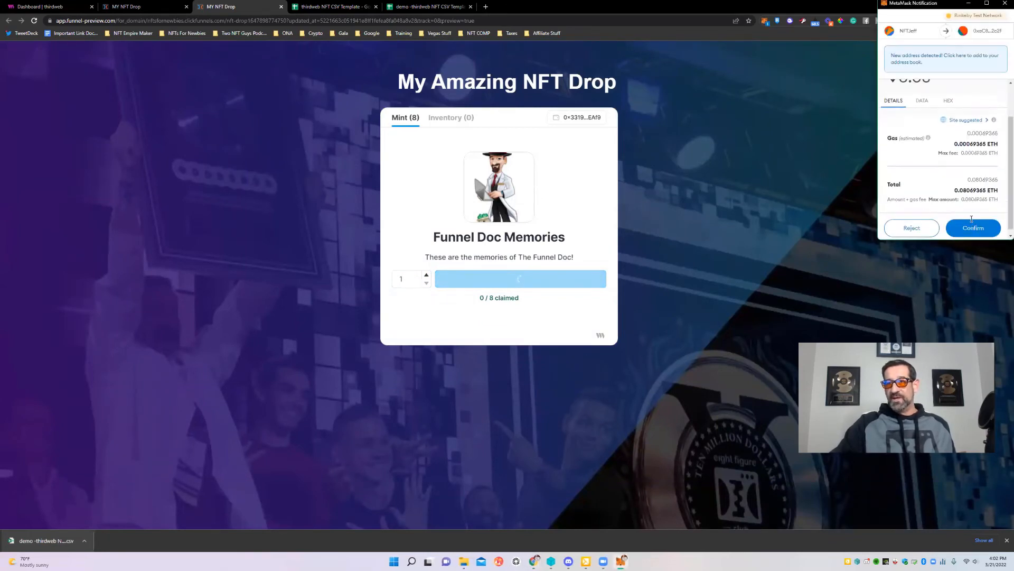
scroll(956, 133, up, 2)
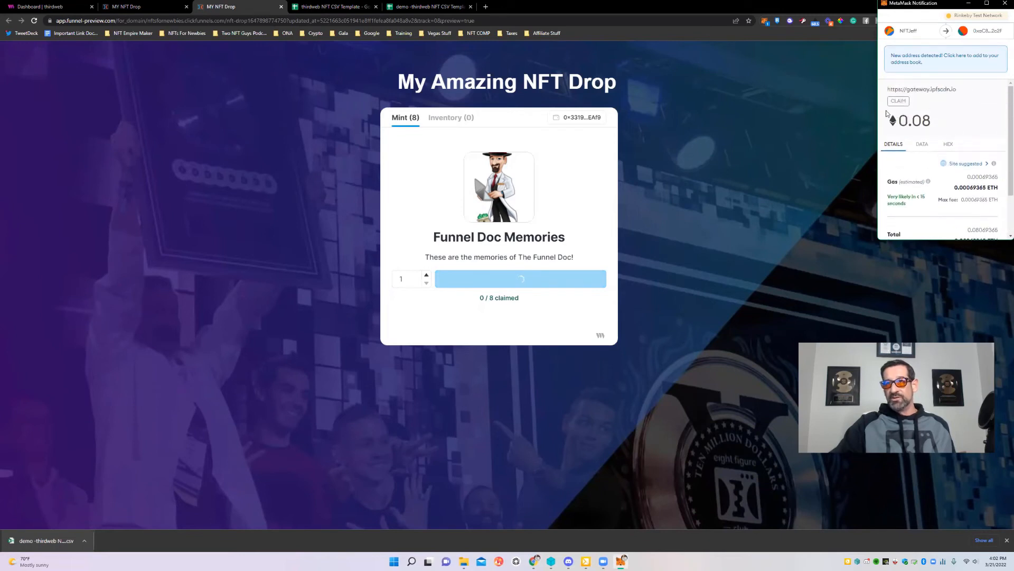
scroll(972, 205, down, 2)
click(973, 231)
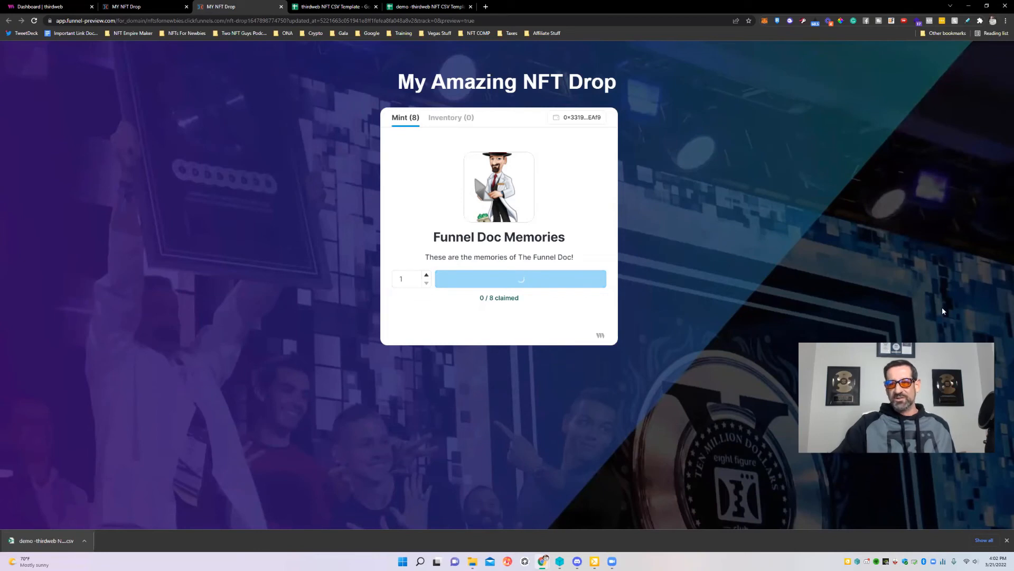
click(1005, 539)
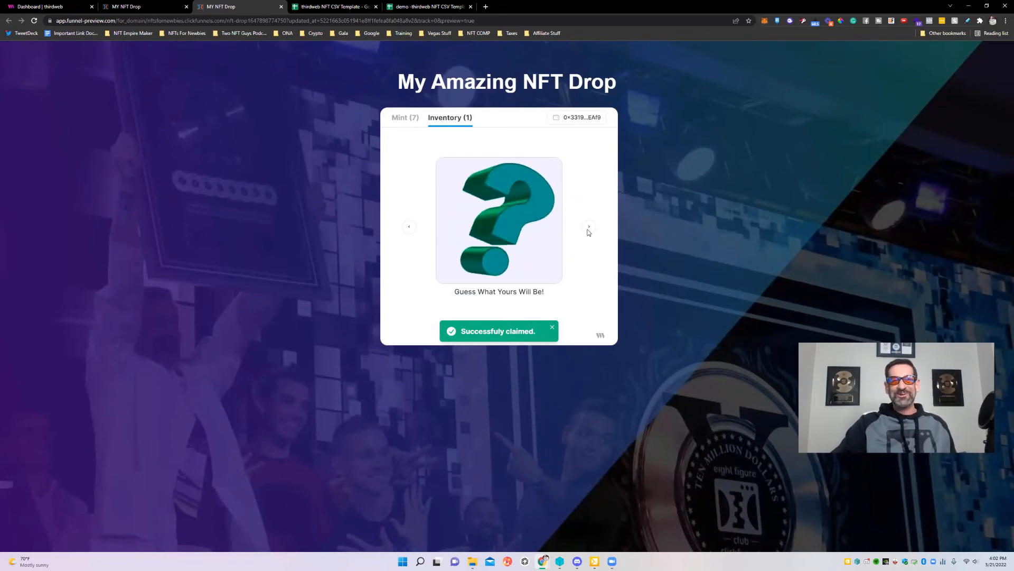
Step: Mint another single NFT for 0.08 ETH from the embedded drop and confirm the claim in MetaMask
click(415, 121)
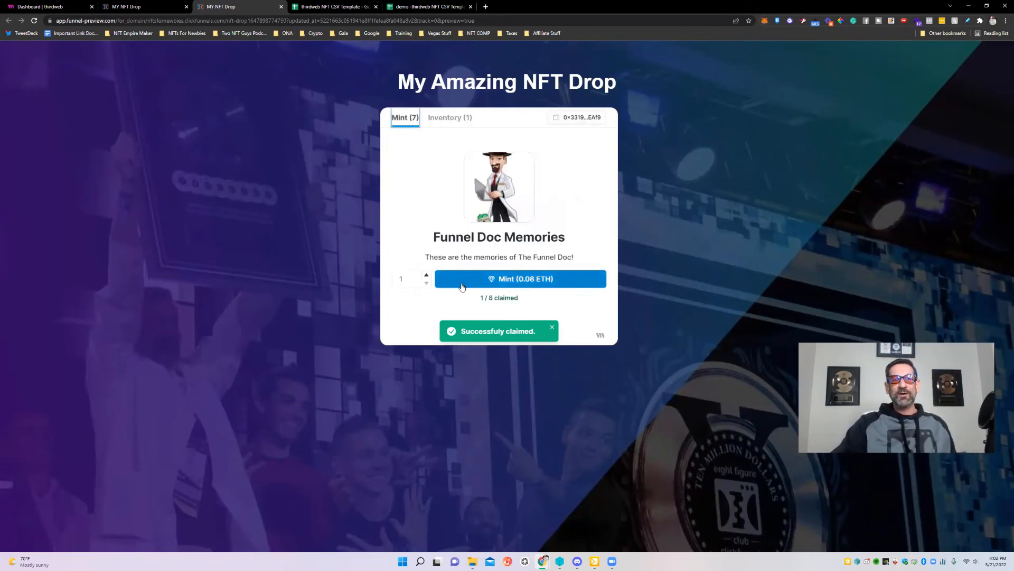
click(427, 275)
click(427, 283)
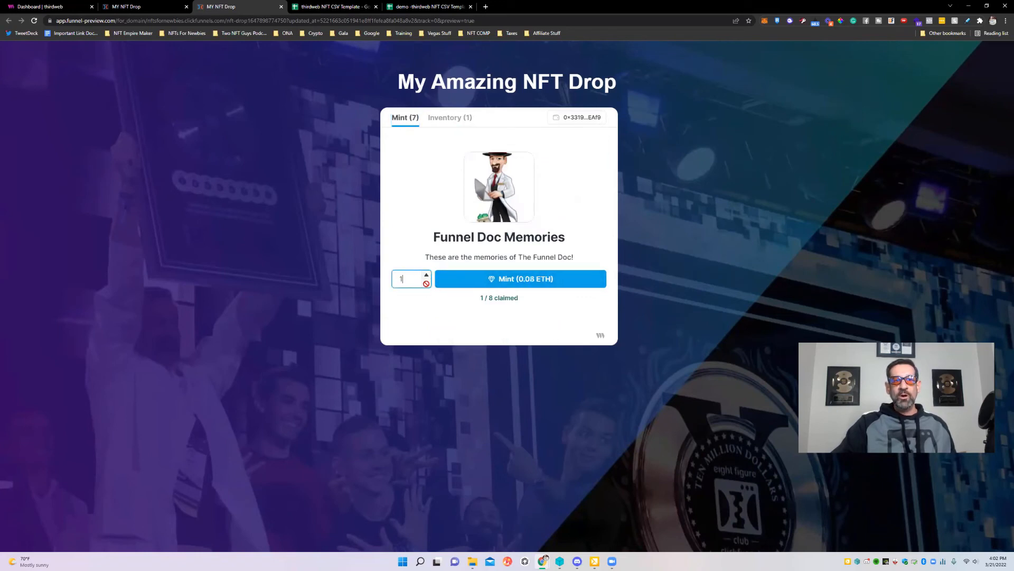
click(514, 285)
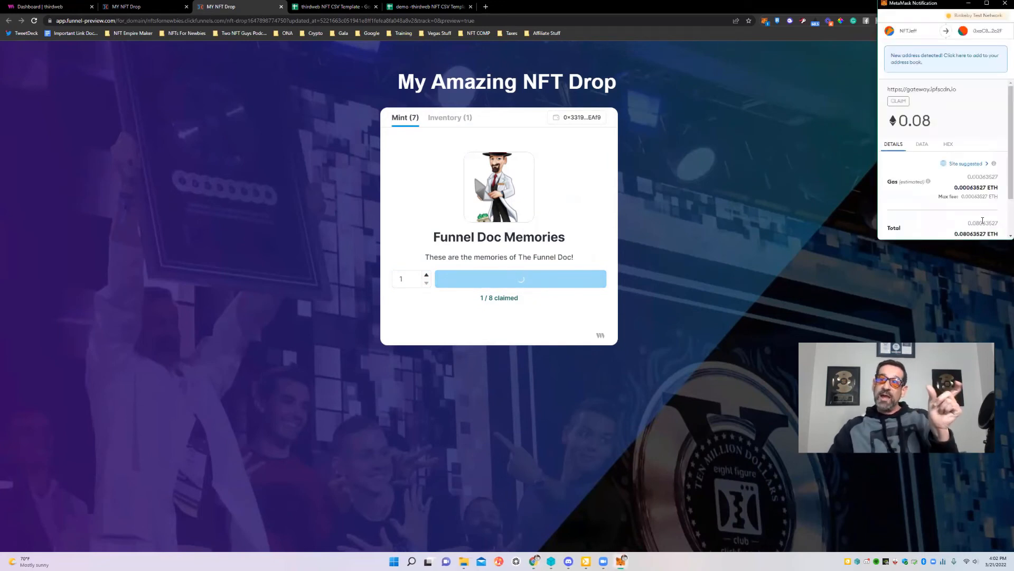
click(983, 223)
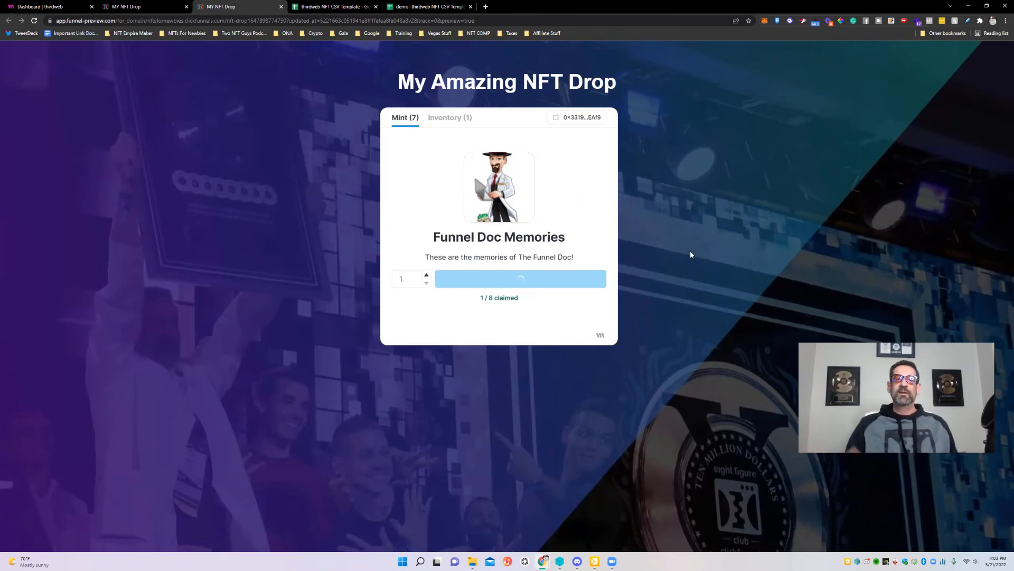
click(427, 275)
click(427, 275)
click(427, 275)
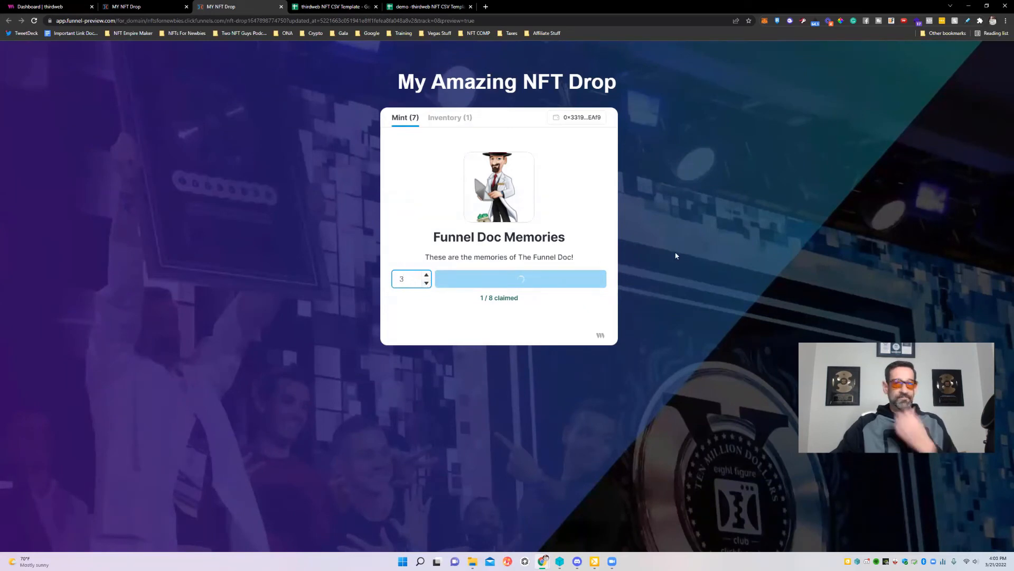
Step: Browse the claimed NFTs in the embedded drop's inventory and switch back to the thirdweb dashboard
click(437, 125)
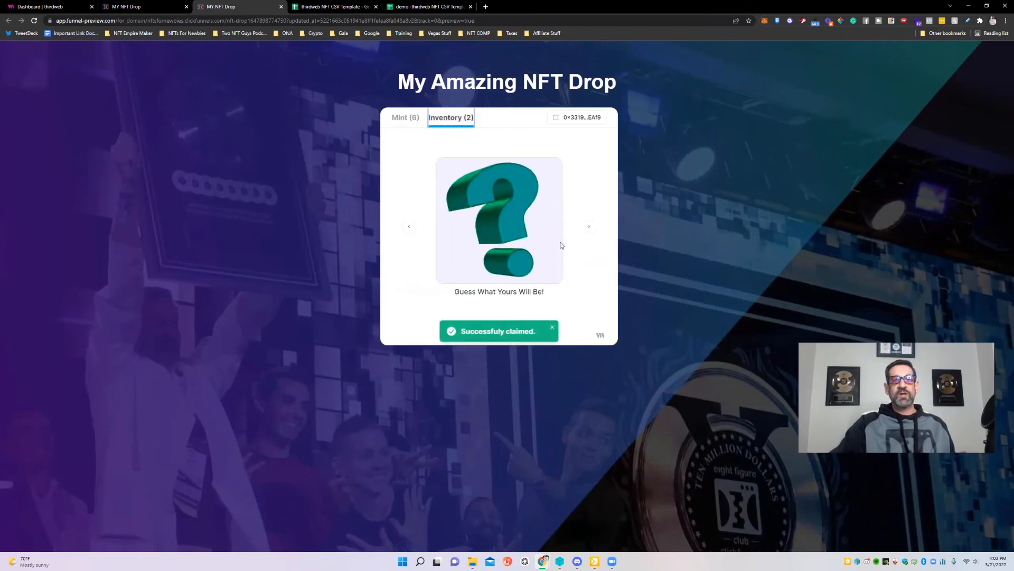
click(589, 226)
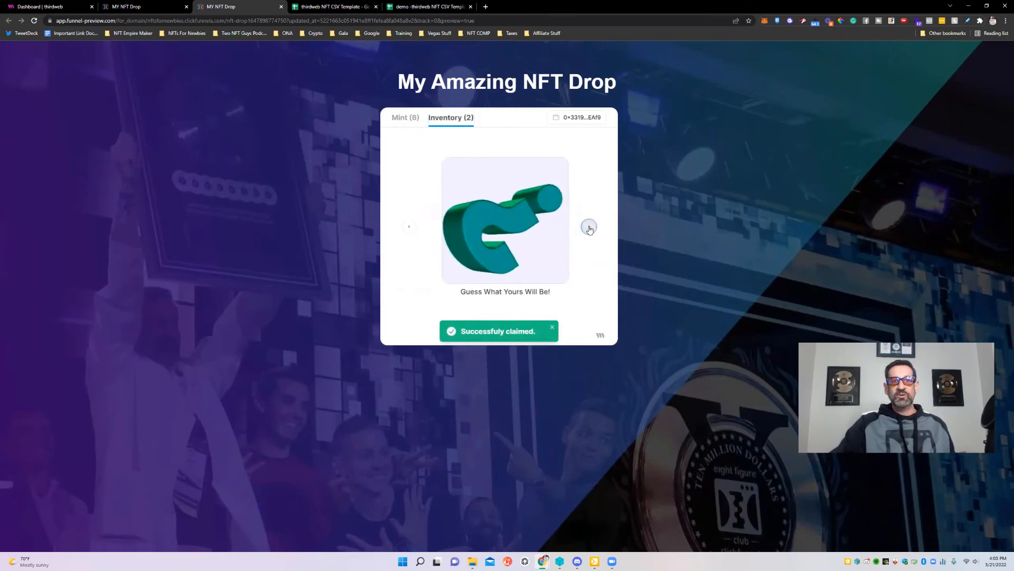
click(408, 226)
click(96, 7)
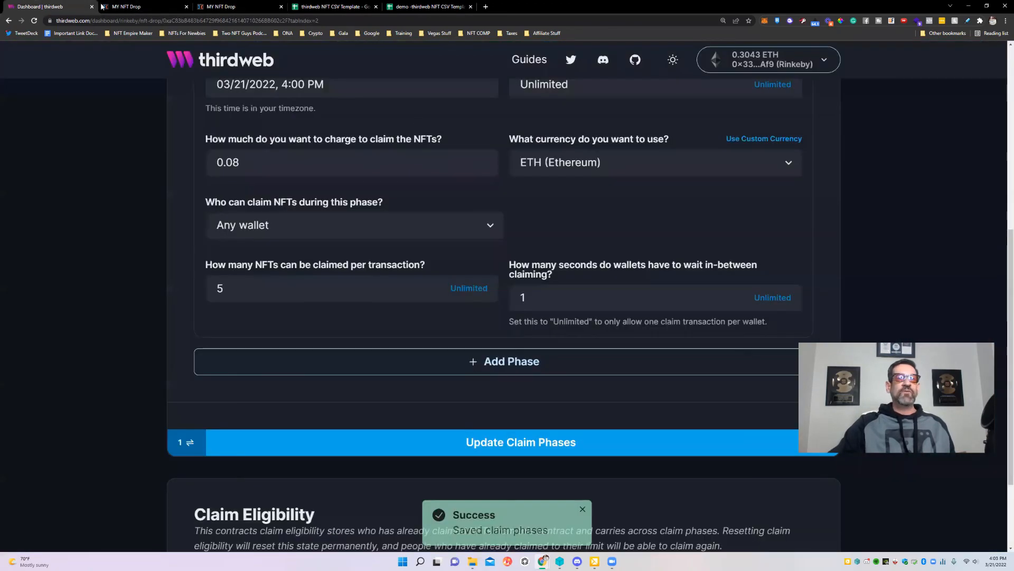
Step: Reveal the "Guess What Yours Will Be!" batch by entering its reveal password, and confirm the transaction in MetaMask
scroll(656, 232, up, 7)
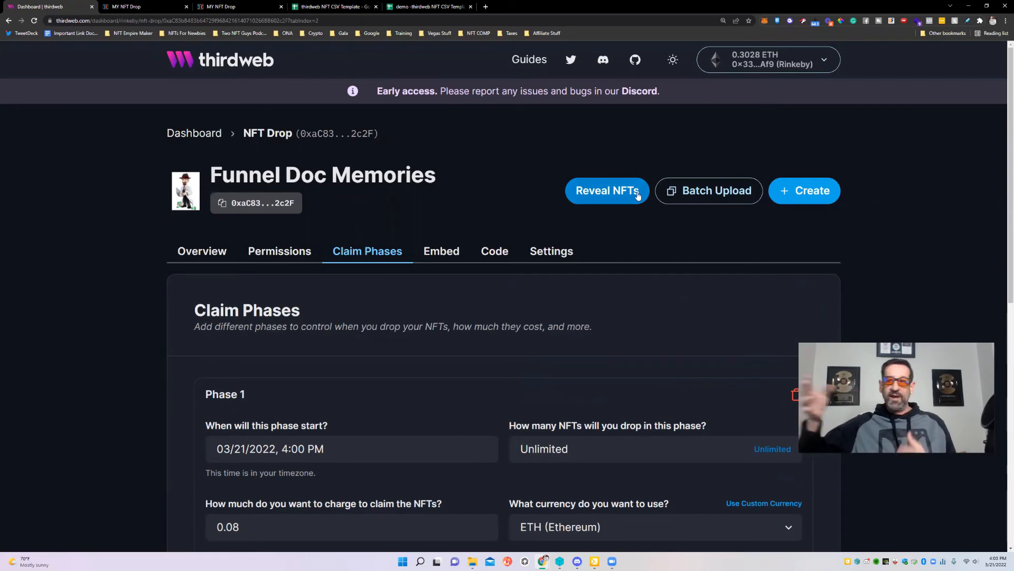
click(638, 196)
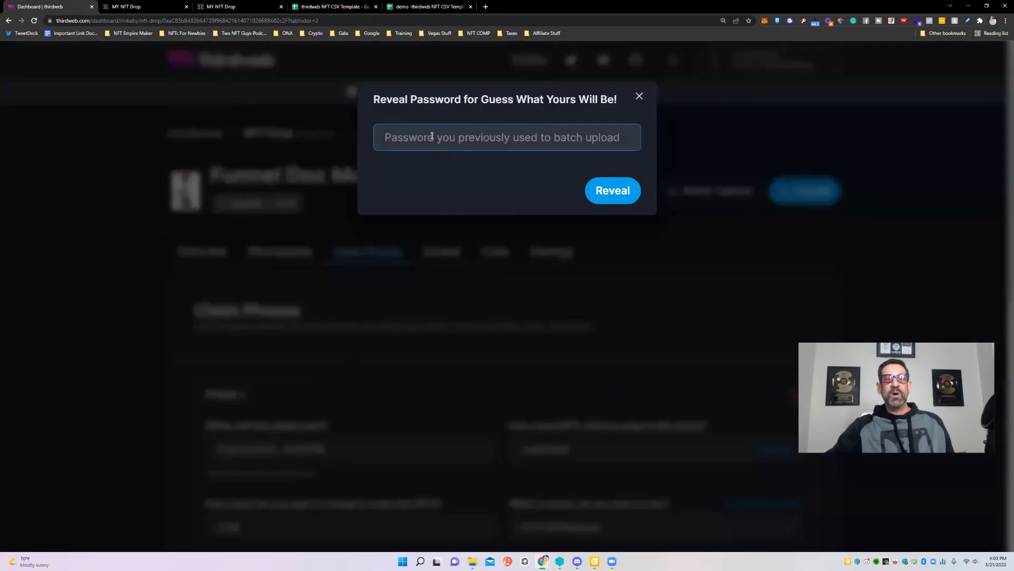
click(442, 133)
text(•••)
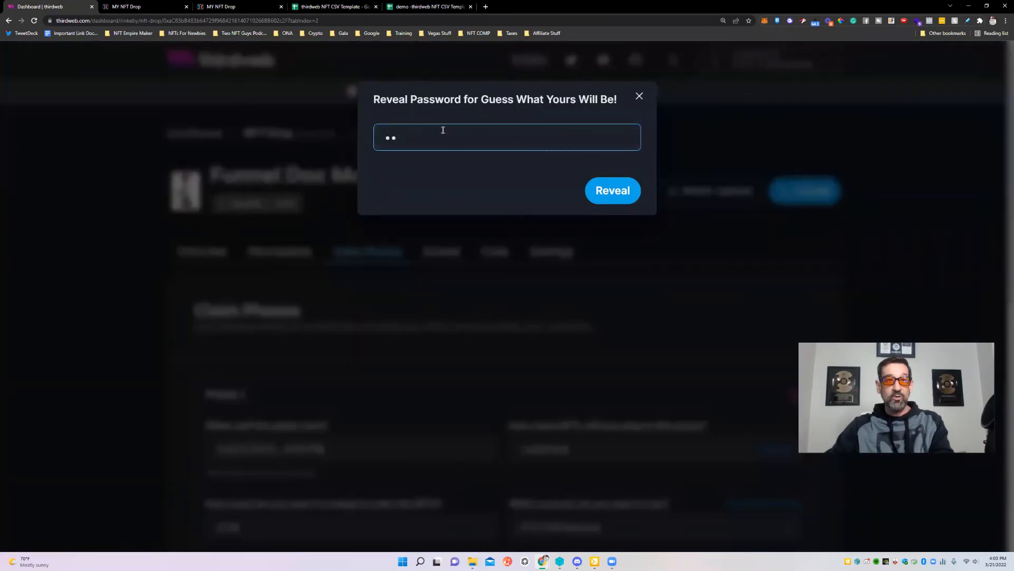
key(BackSpace)
key(BackSpace)
text(••••••)
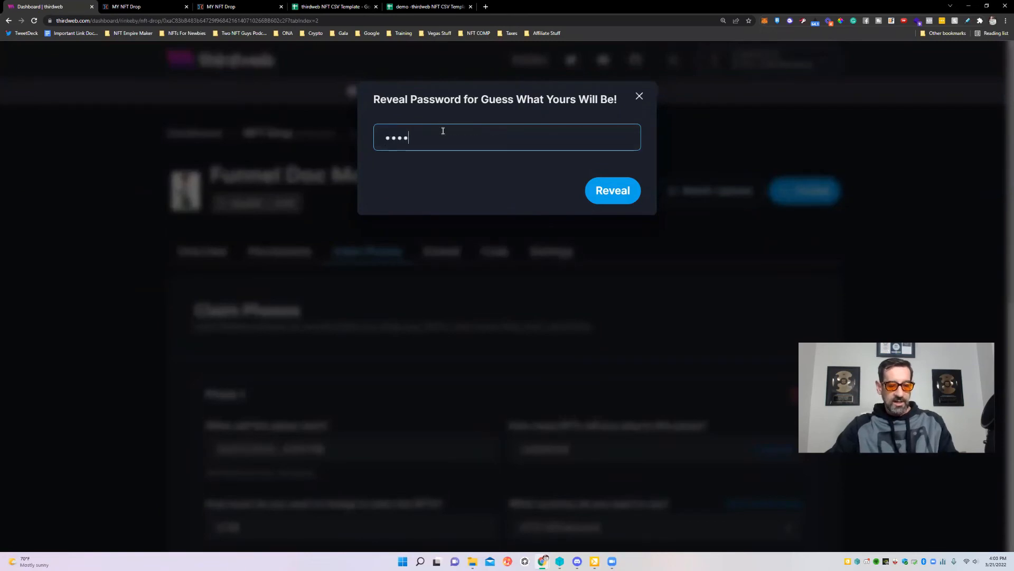
click(611, 189)
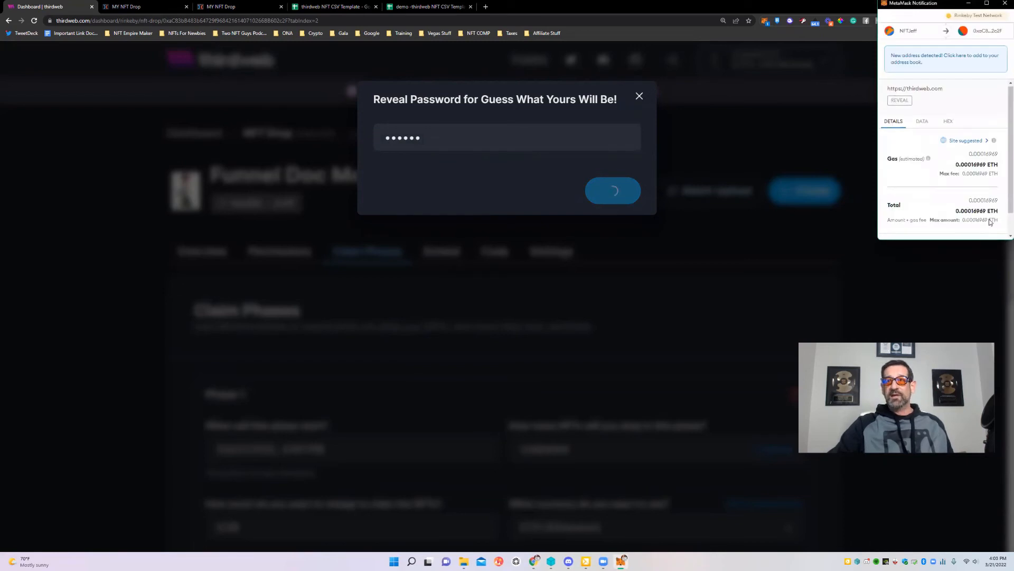
click(979, 224)
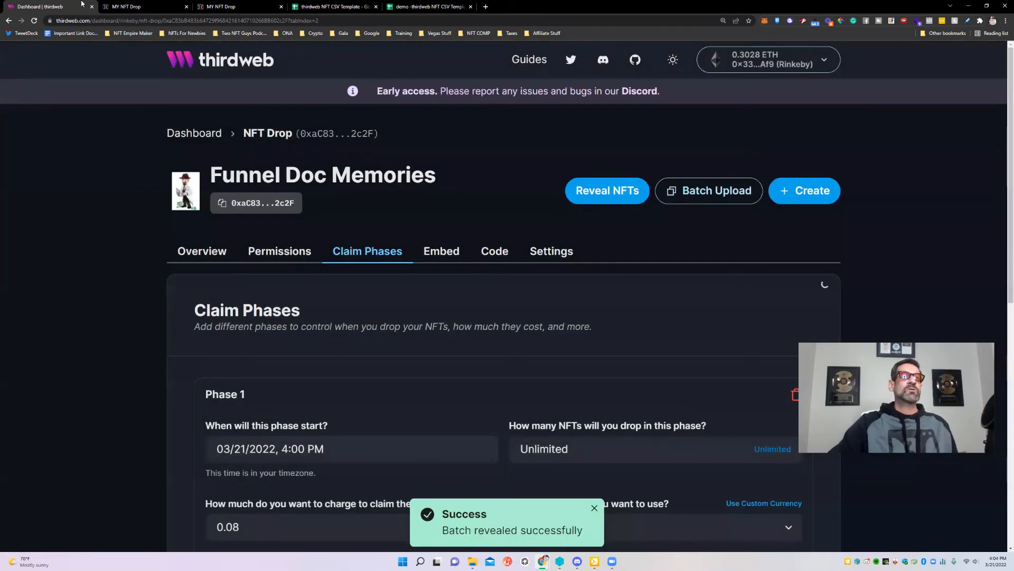
Step: Switch to the ClickFunnels preview page, reload it and browse the two claimed NFTs in the drop's inventory
click(138, 6)
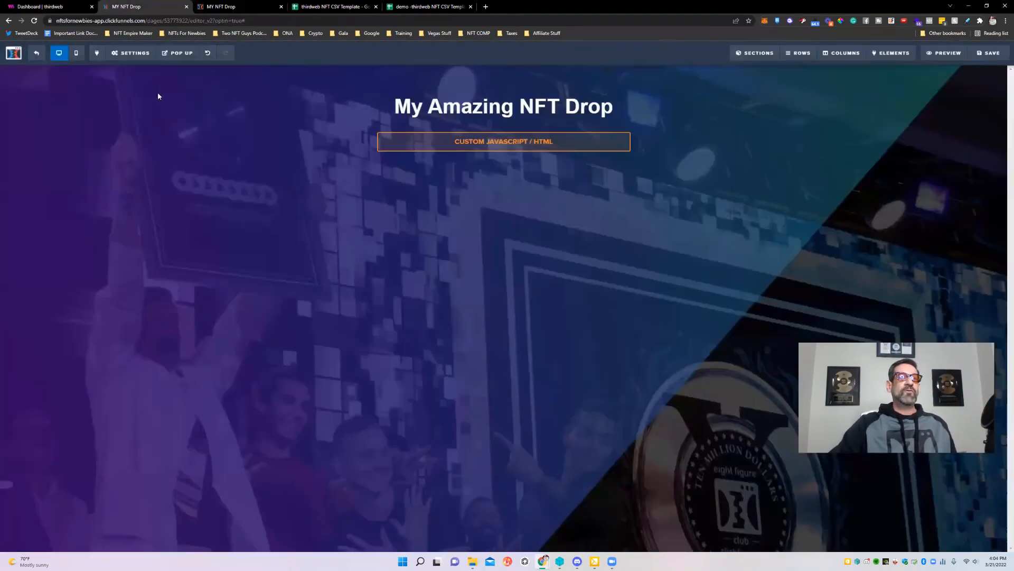
click(222, 7)
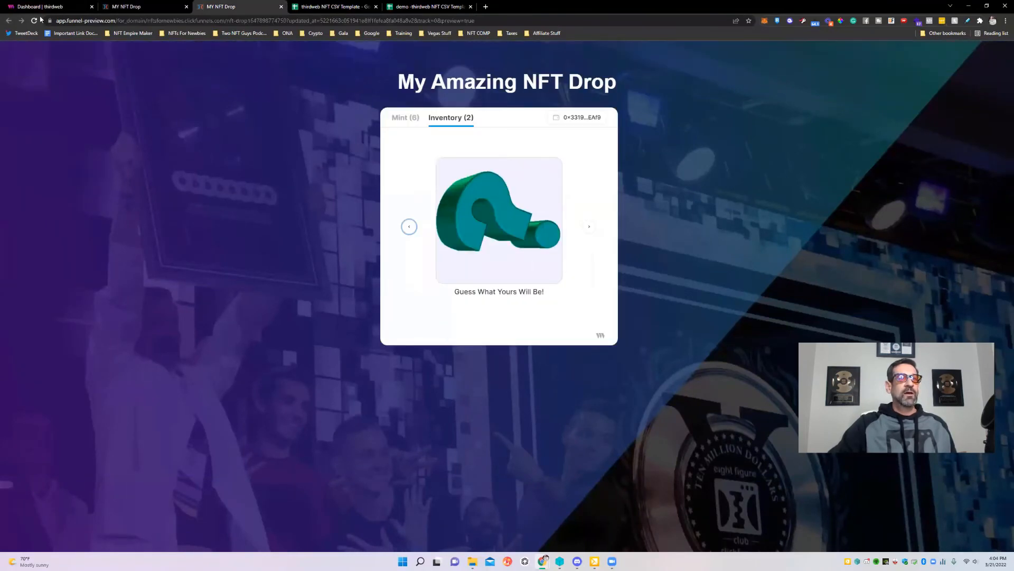
key(F5)
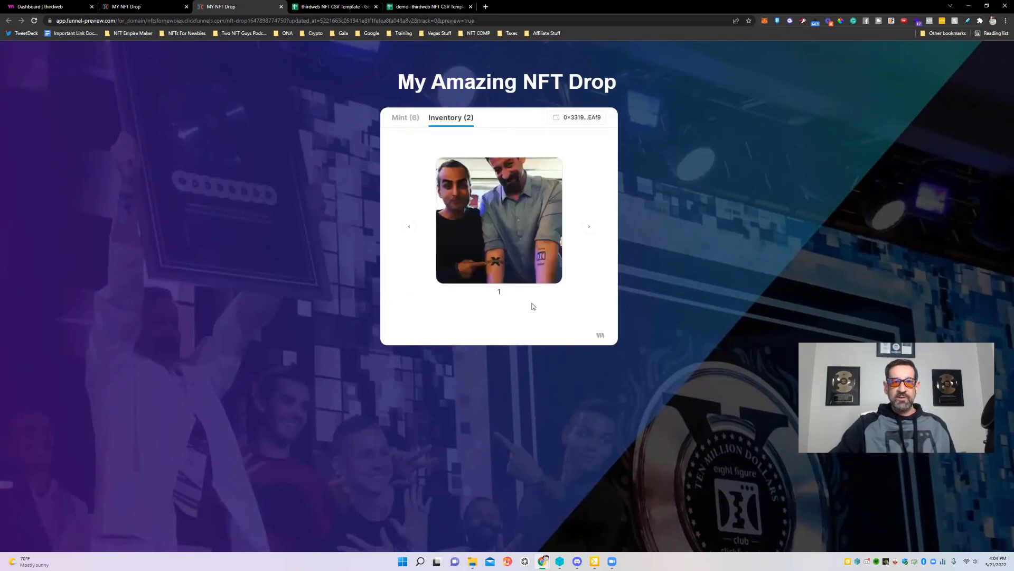
click(589, 226)
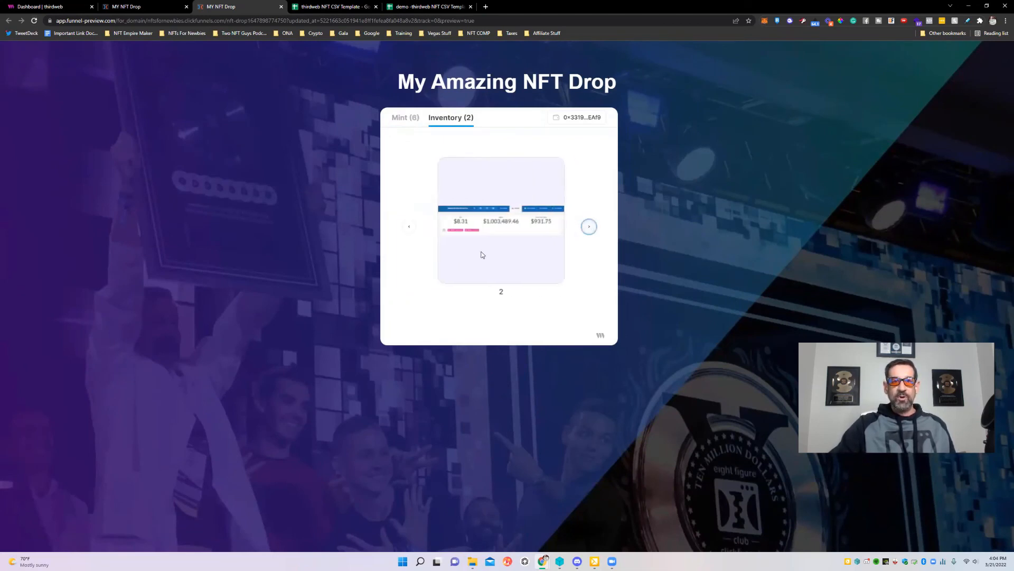
click(411, 228)
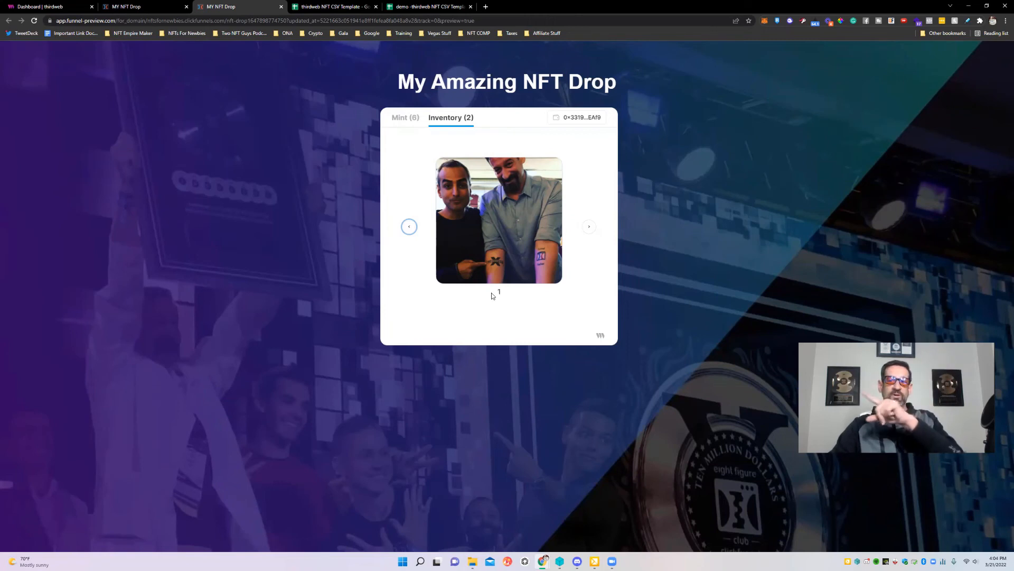
click(589, 226)
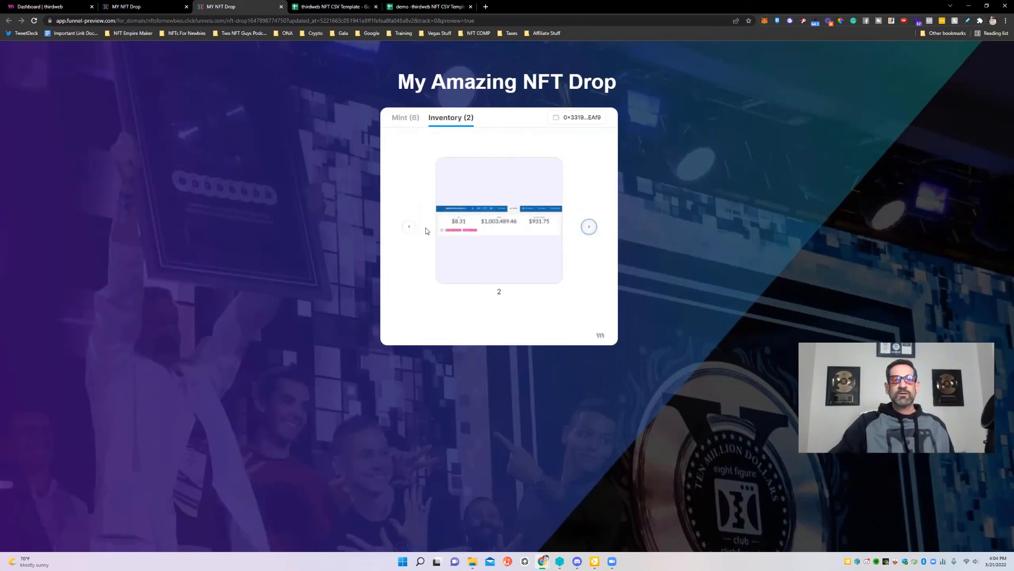
click(409, 226)
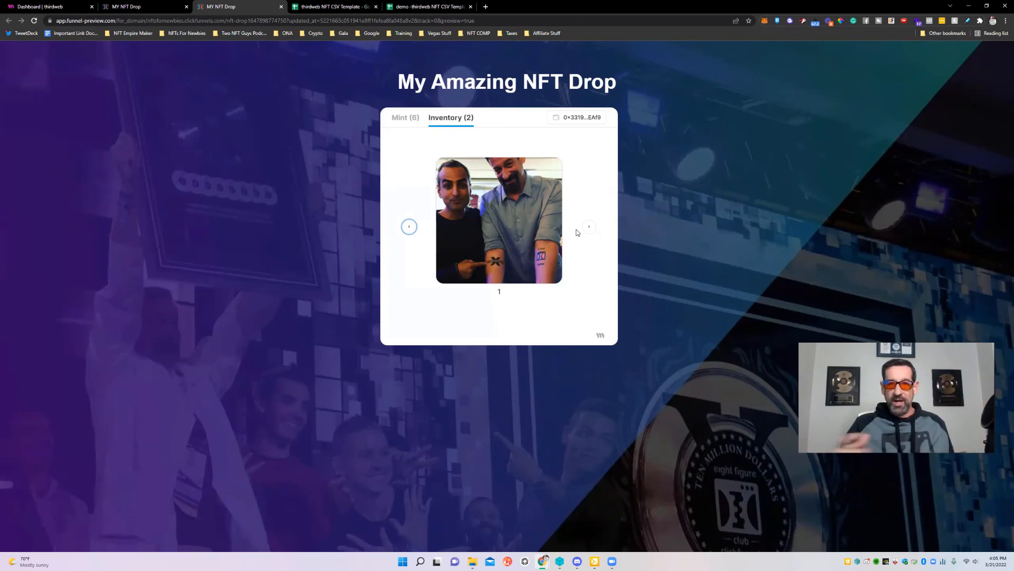
click(589, 226)
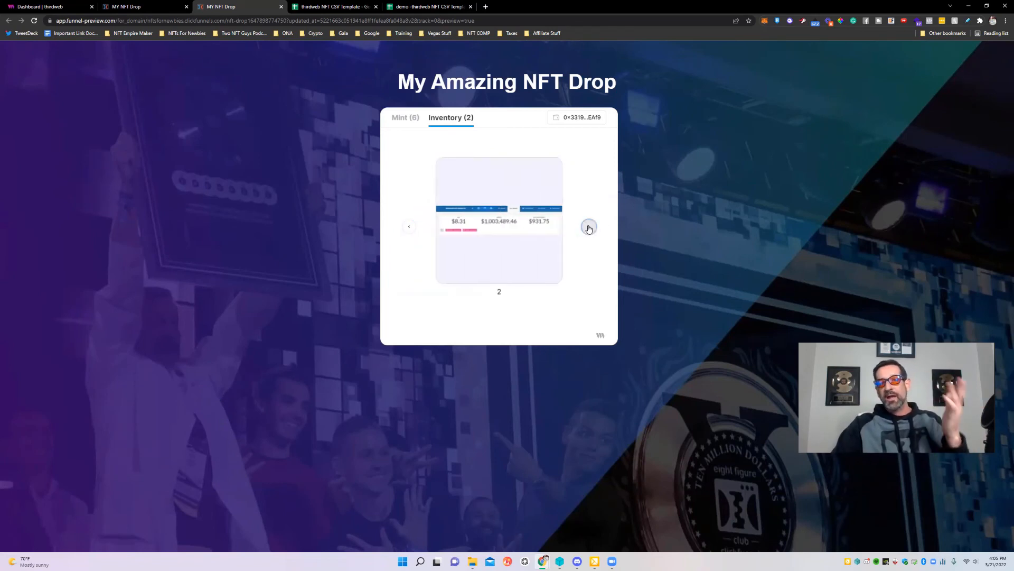
click(409, 227)
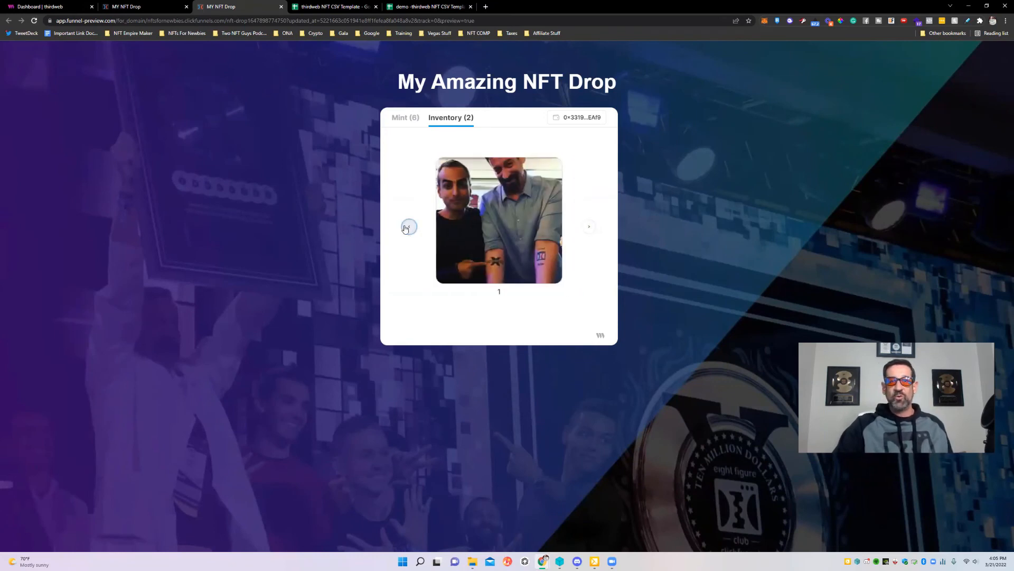
Step: Show the embedded drop's minting view, then view and close the connected wallet's account details
click(406, 117)
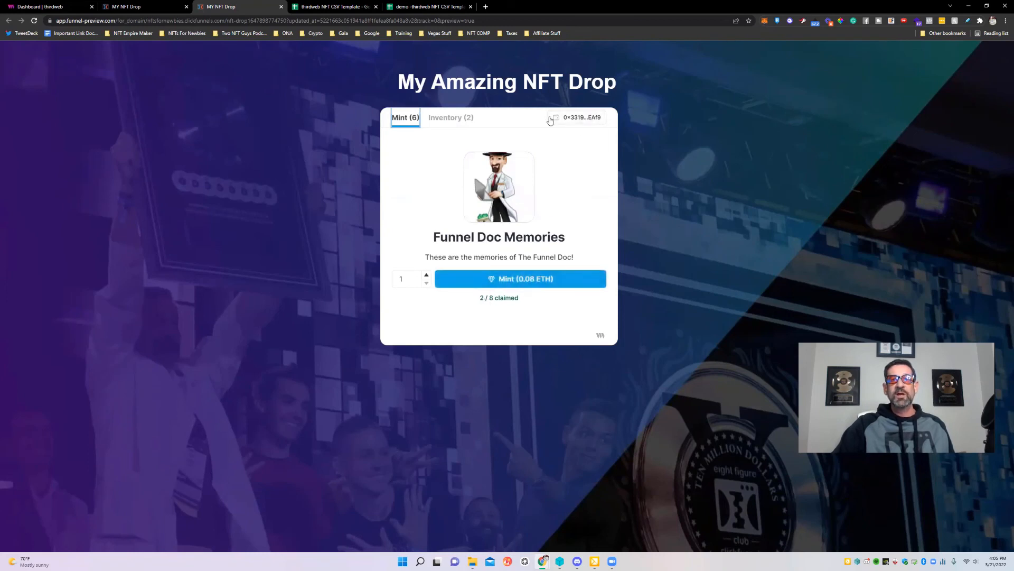
click(590, 116)
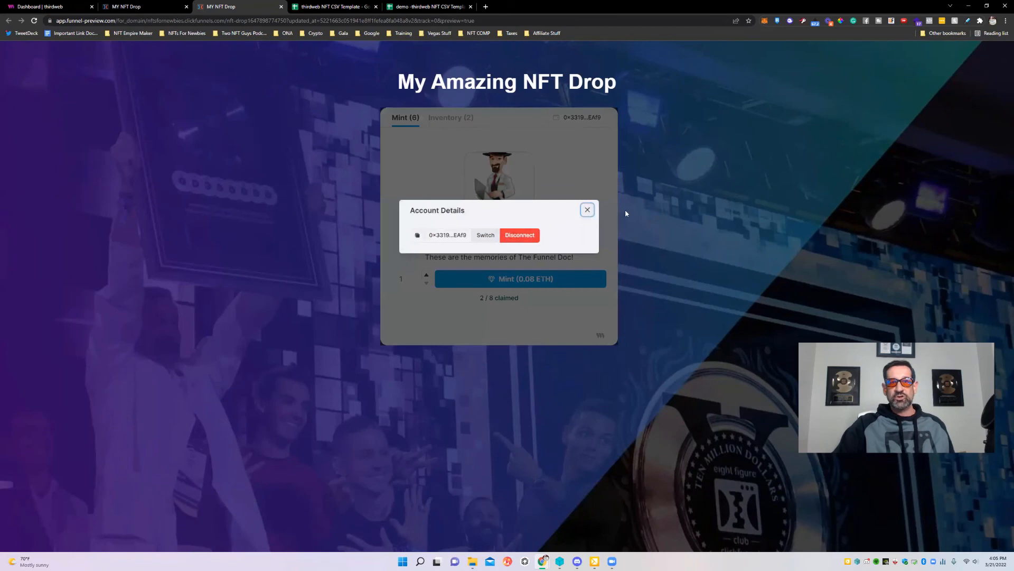
click(588, 211)
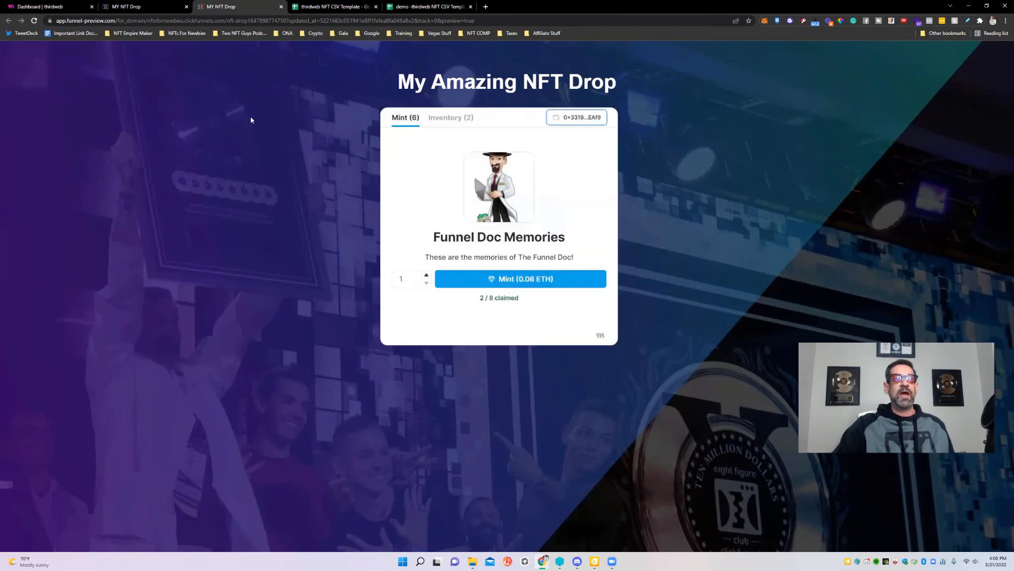
Step: Review the drop's claim phases in thirdweb and the Reveal and Claim transactions in MetaMask, and return to the preview page
click(55, 4)
scroll(574, 161, down, 3)
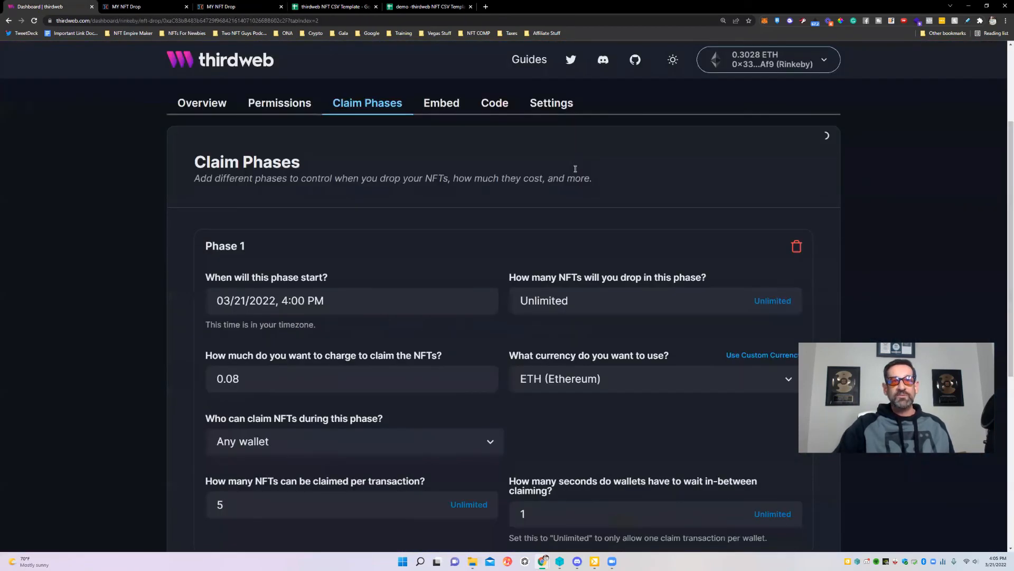
scroll(577, 177, up, 2)
scroll(575, 181, down, 3)
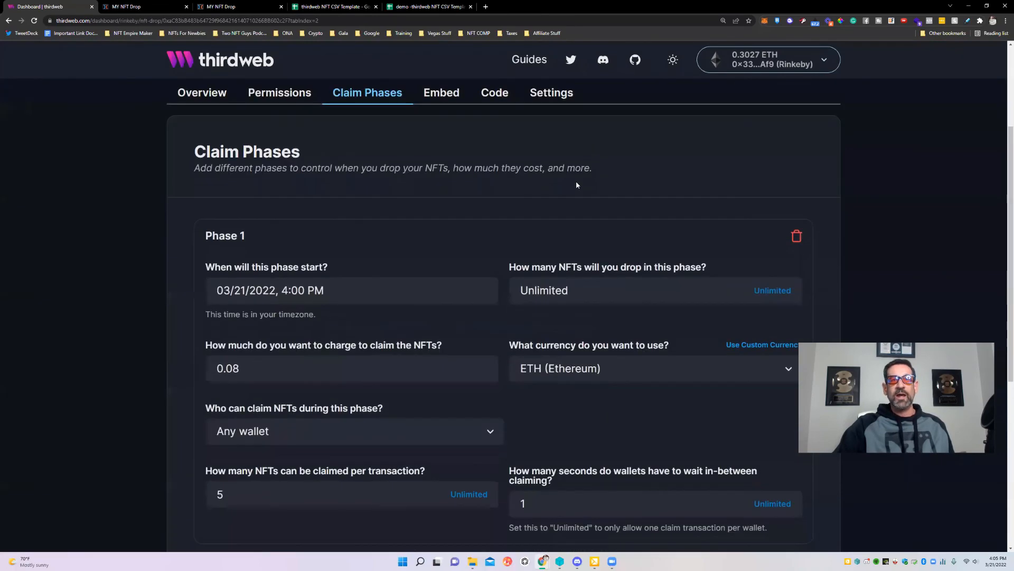
scroll(576, 181, up, 4)
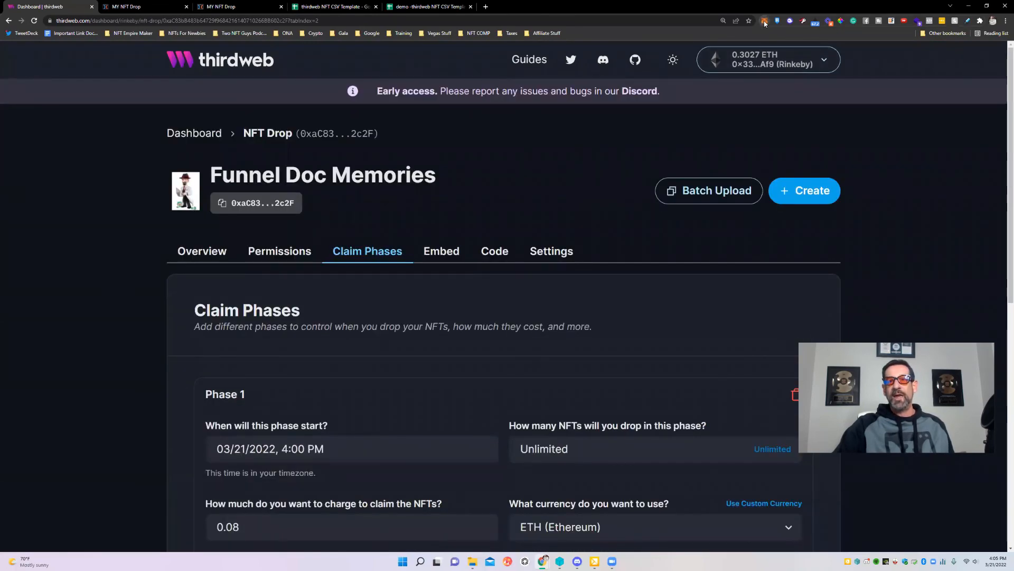
click(764, 22)
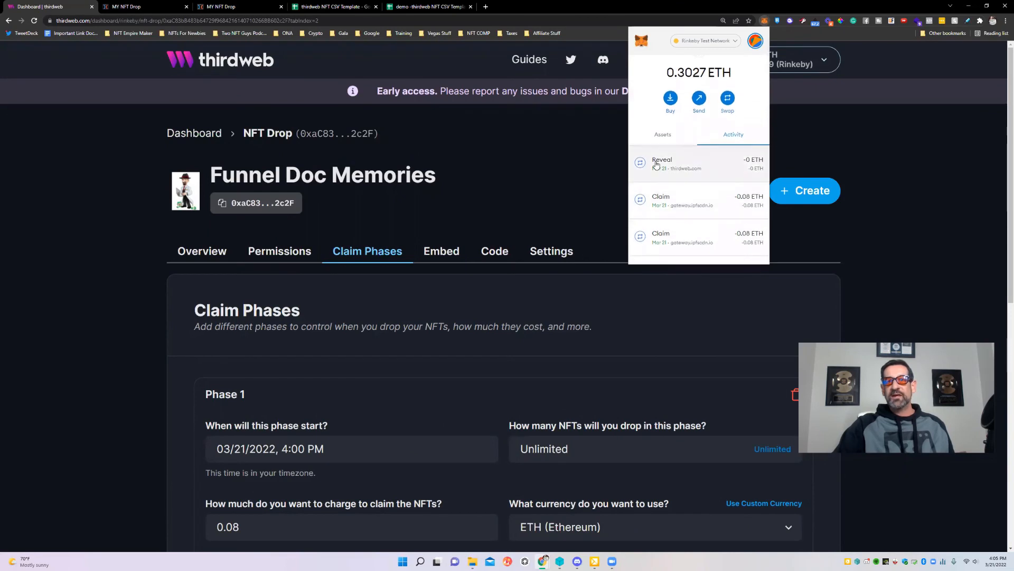
scroll(685, 190, down, 1)
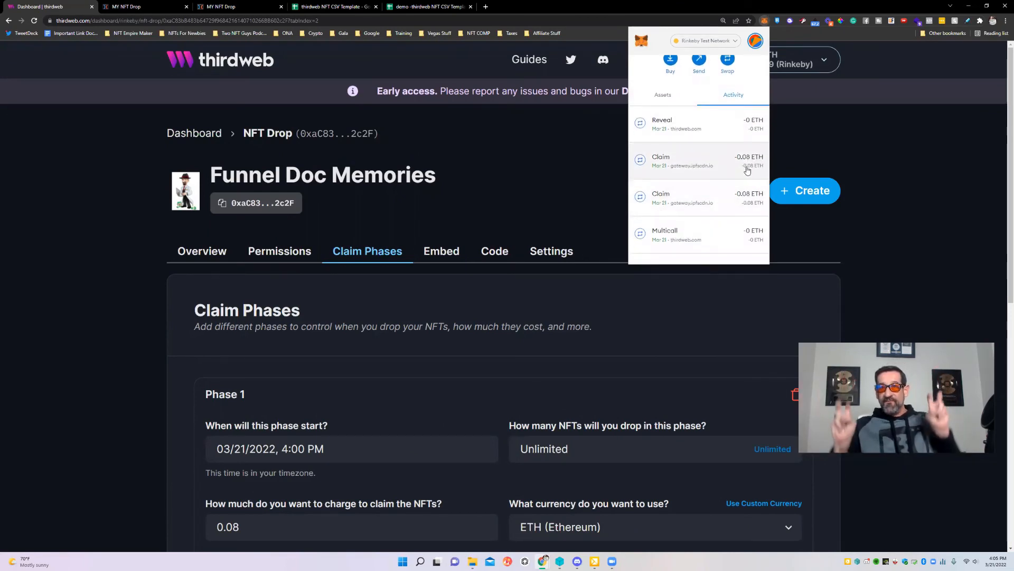
scroll(747, 174, up, 2)
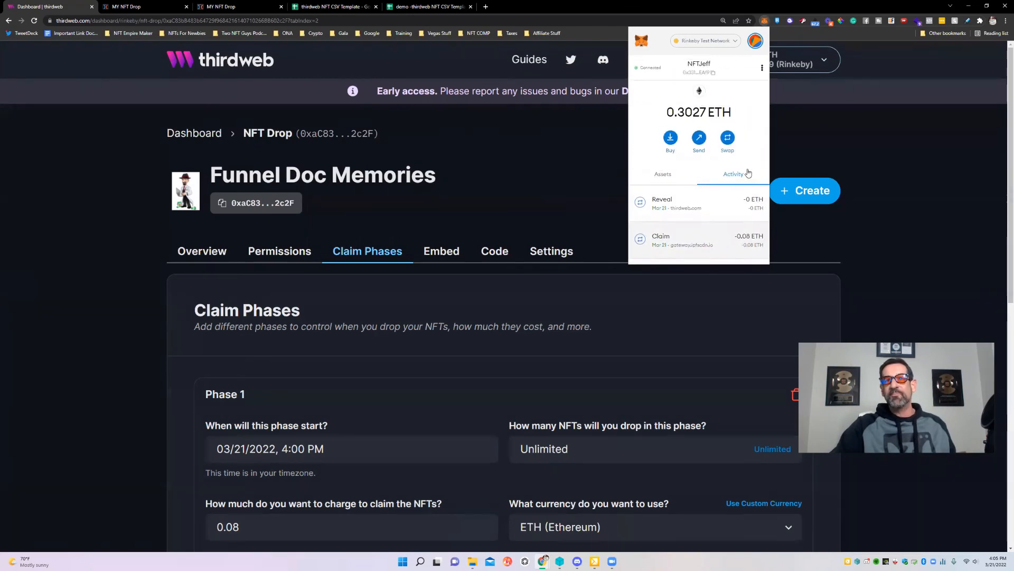
scroll(753, 177, down, 3)
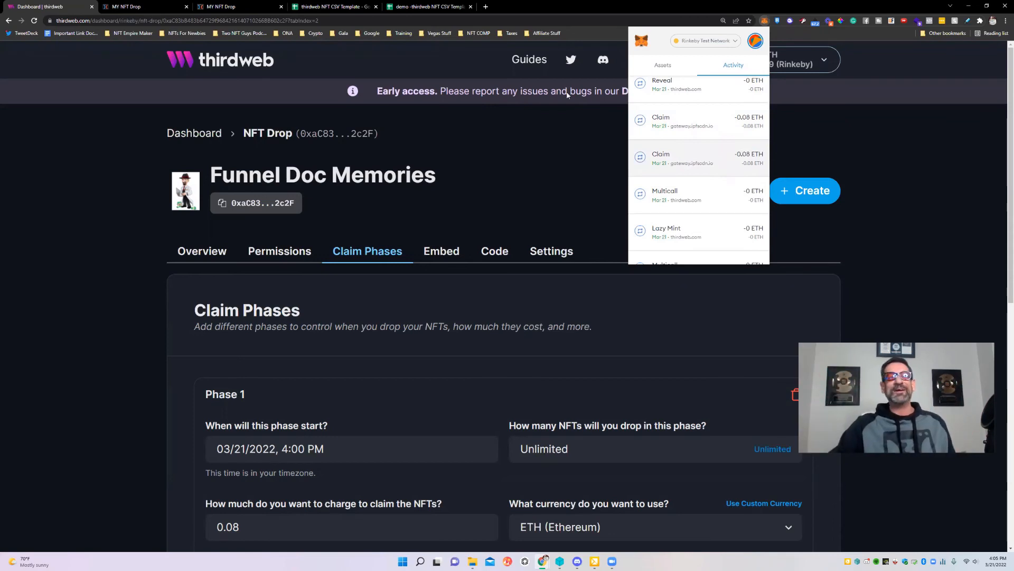
click(220, 8)
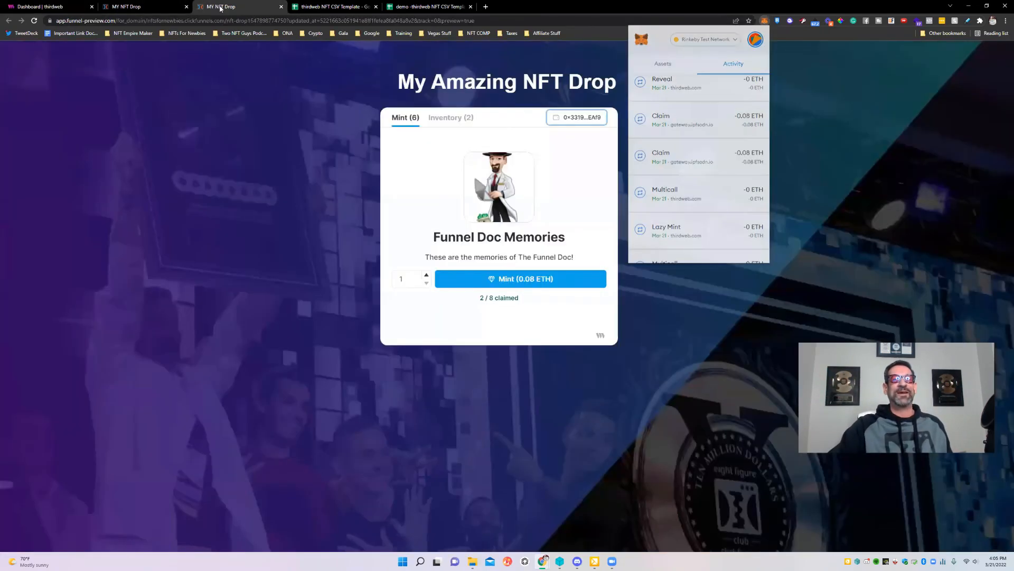
click(324, 109)
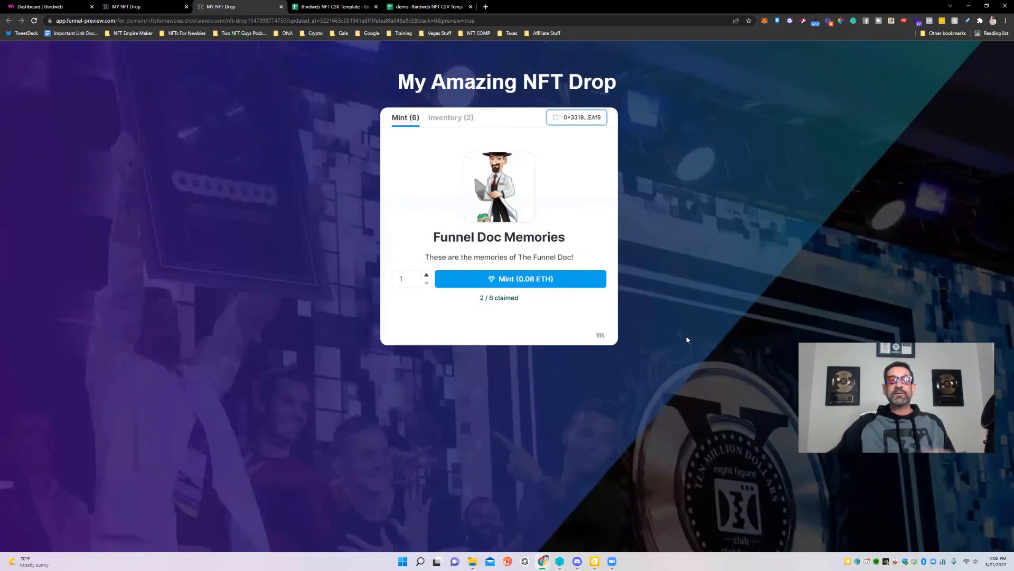
Step: Copy the iframe source URL from the Funnel Doc Memories embed code in the thirdweb dashboard
click(154, 3)
click(47, 6)
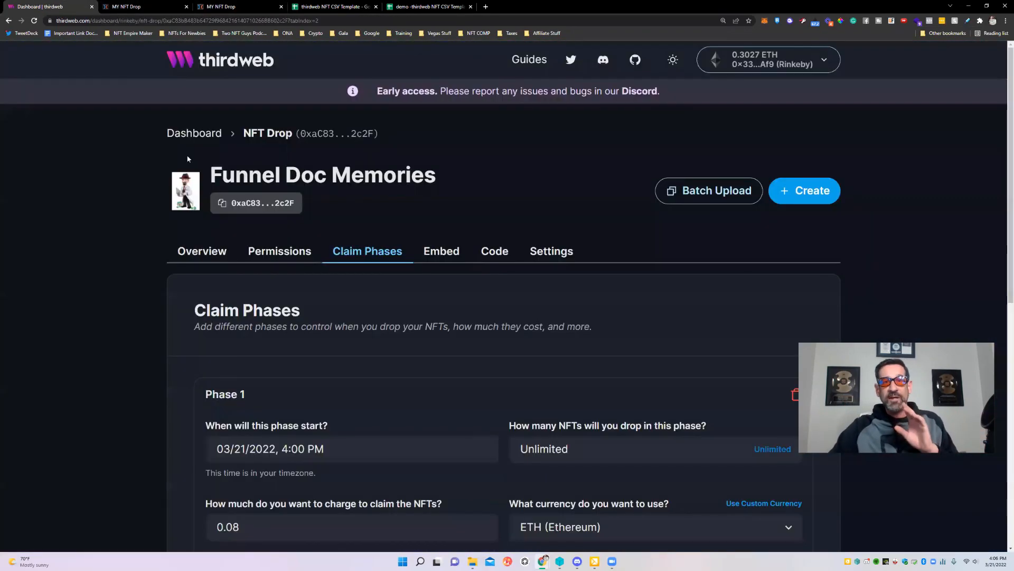
scroll(427, 181, down, 2)
click(427, 180)
scroll(581, 248, down, 2)
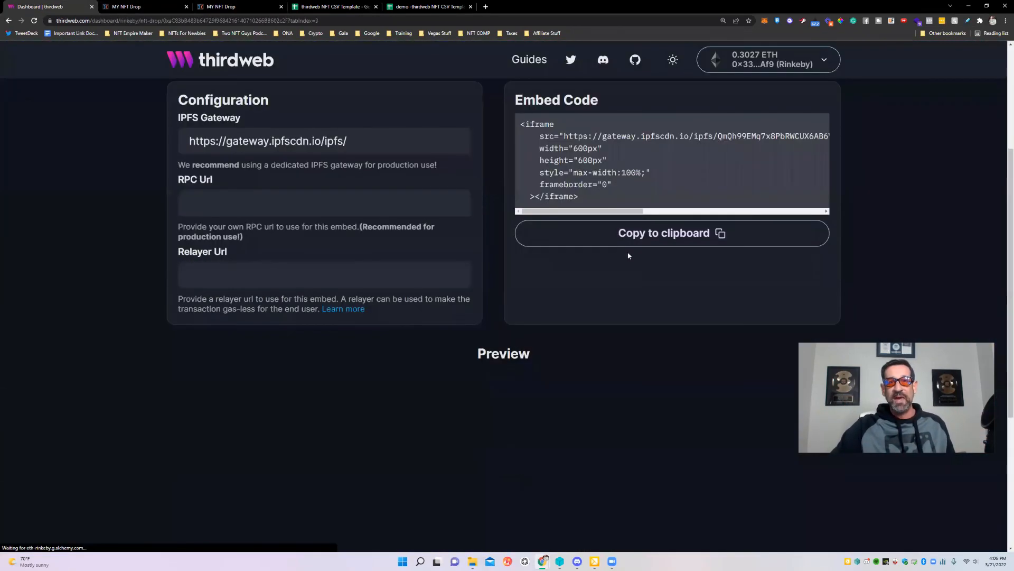
scroll(562, 243, up, 2)
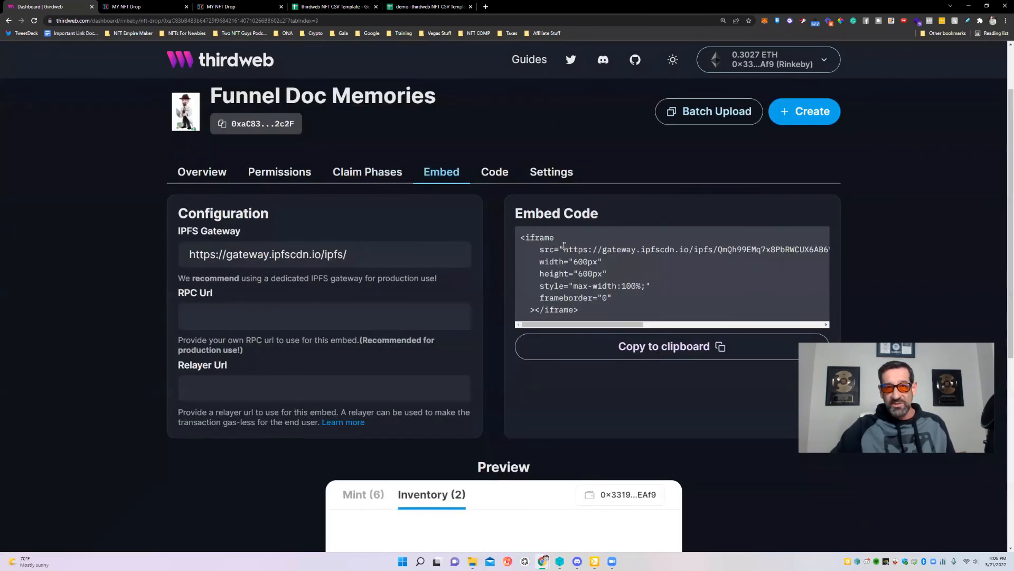
drag(564, 248, 817, 251)
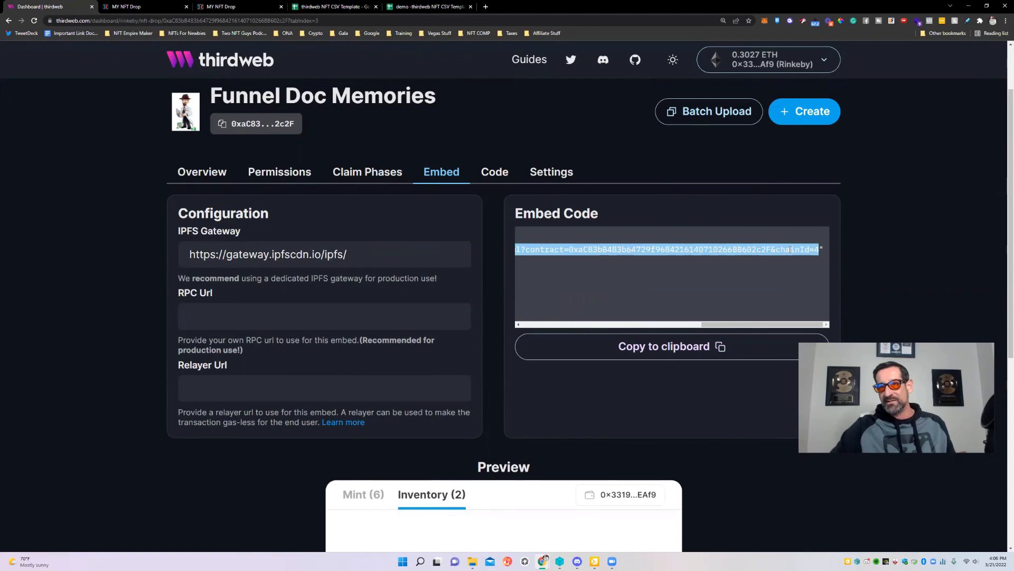
right_click(790, 250)
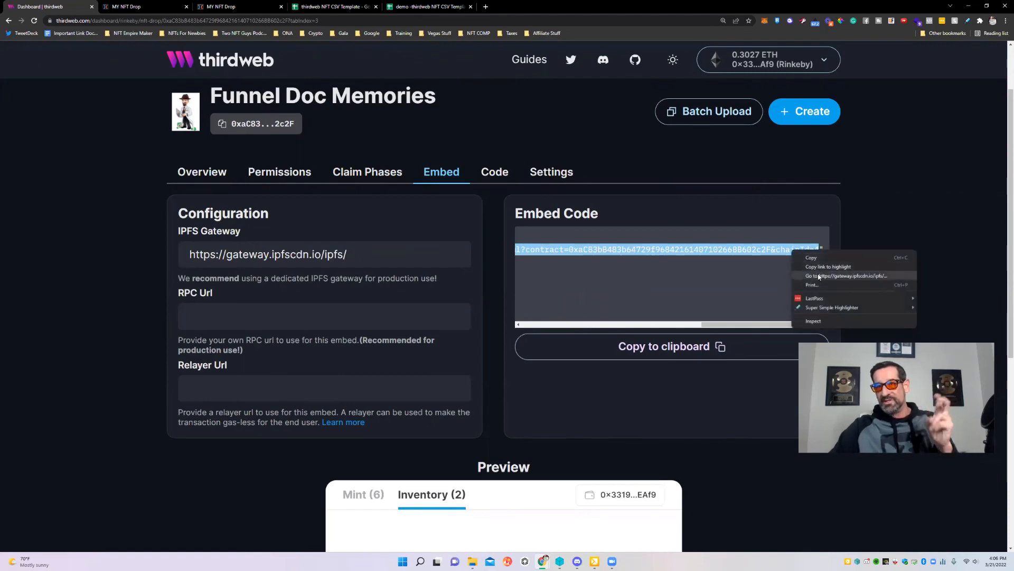
click(810, 258)
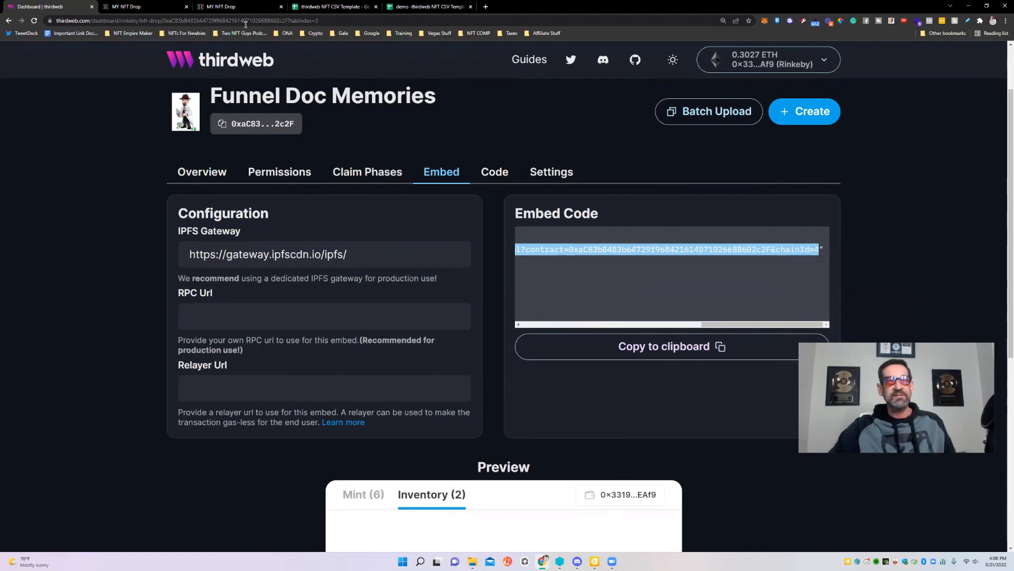
Step: Load the copied drop URL in a new browser tab as a standalone page
click(484, 8)
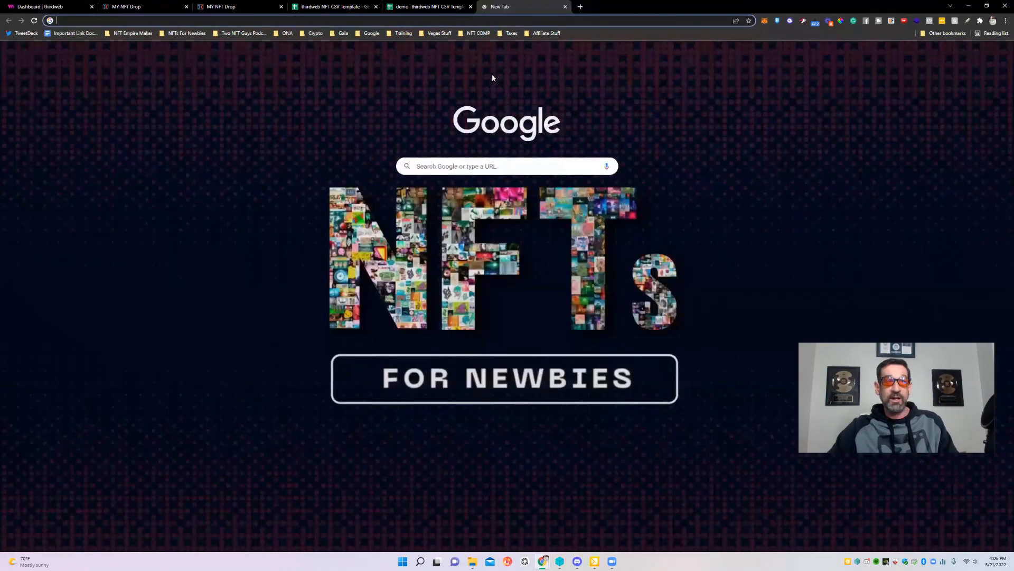
key(ctrl+v)
key(Return)
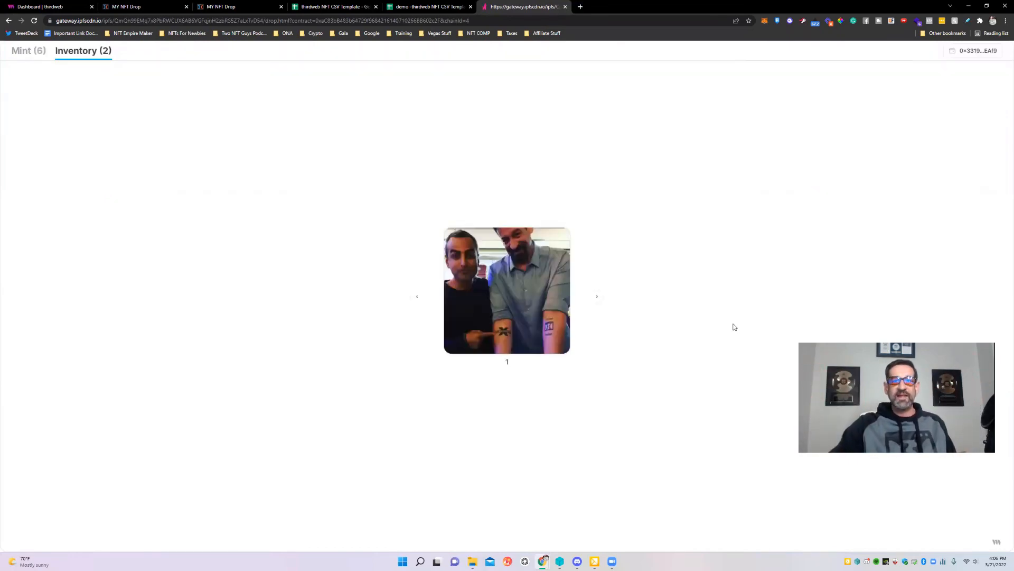
Step: Browse the owned NFTs in the standalone drop page's inventory and switch to its minting view
click(600, 298)
click(416, 295)
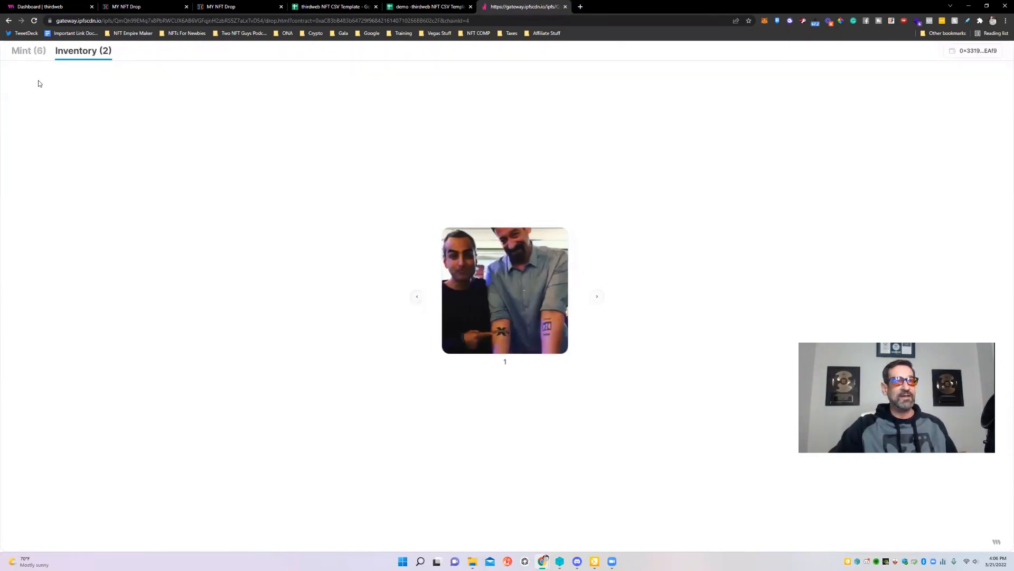
click(26, 51)
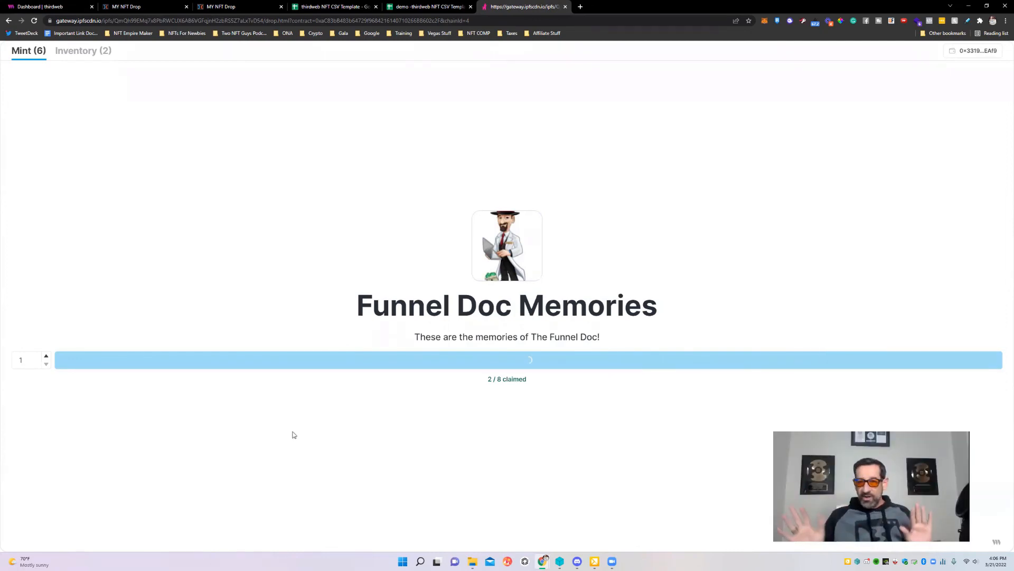
Step: Return to the thirdweb dashboard and show the general settings of the Funnel Doc Memories drop
click(70, 7)
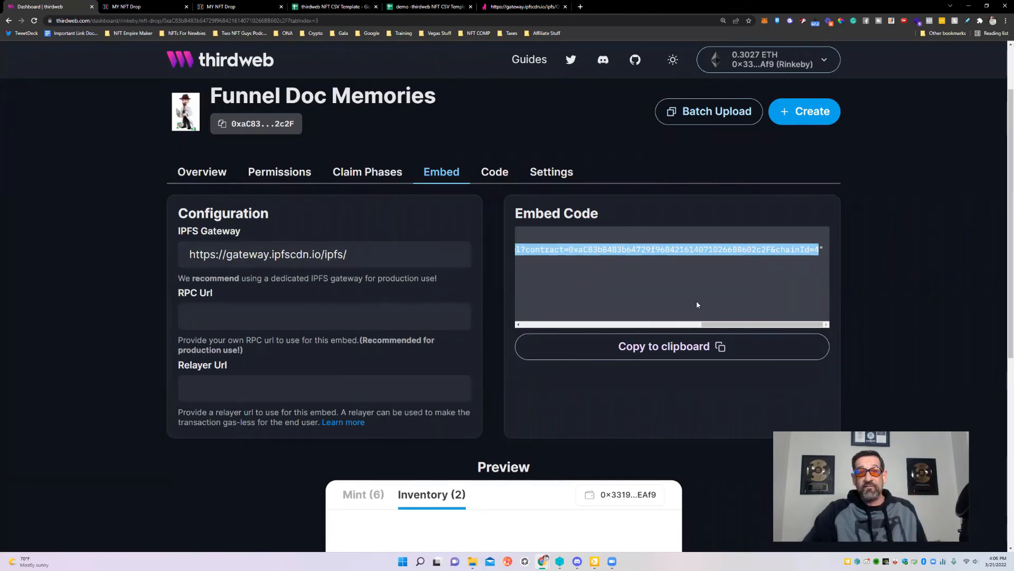
scroll(696, 296, up, 3)
click(553, 254)
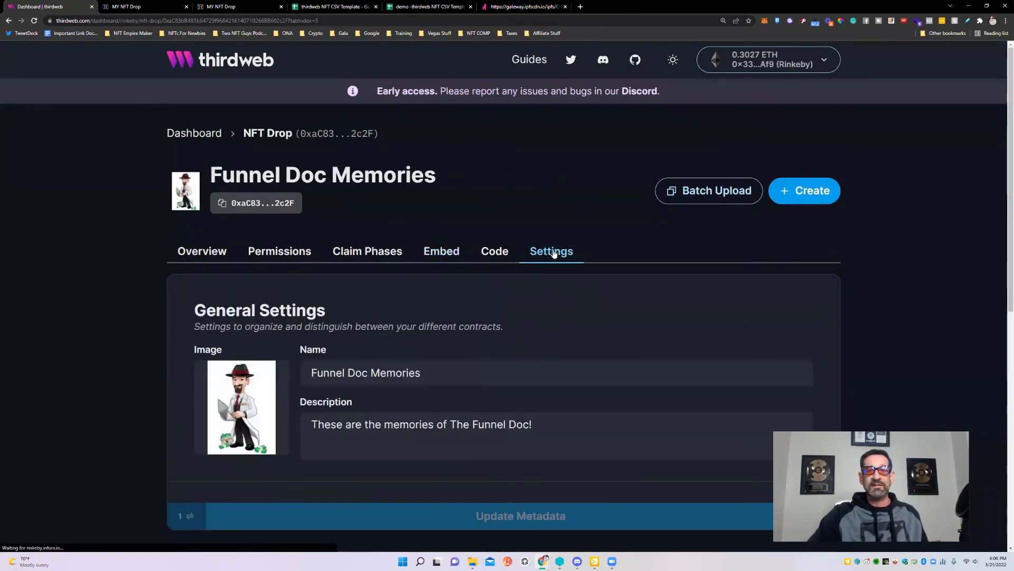
Step: Review the drop's overview, examining the supply figures and the owner of each NFT in the list
click(214, 253)
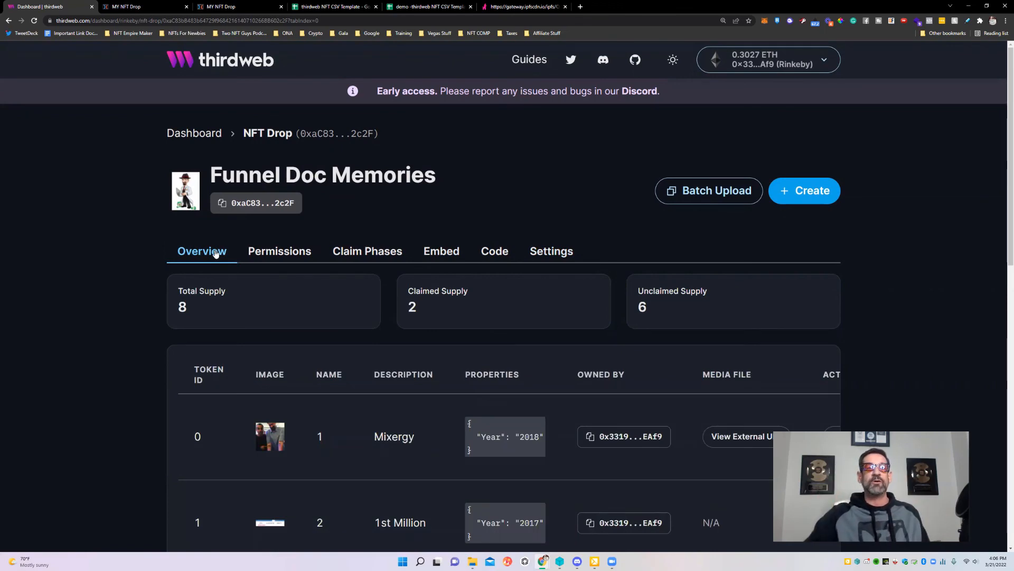
scroll(327, 229, down, 3)
scroll(296, 243, up, 2)
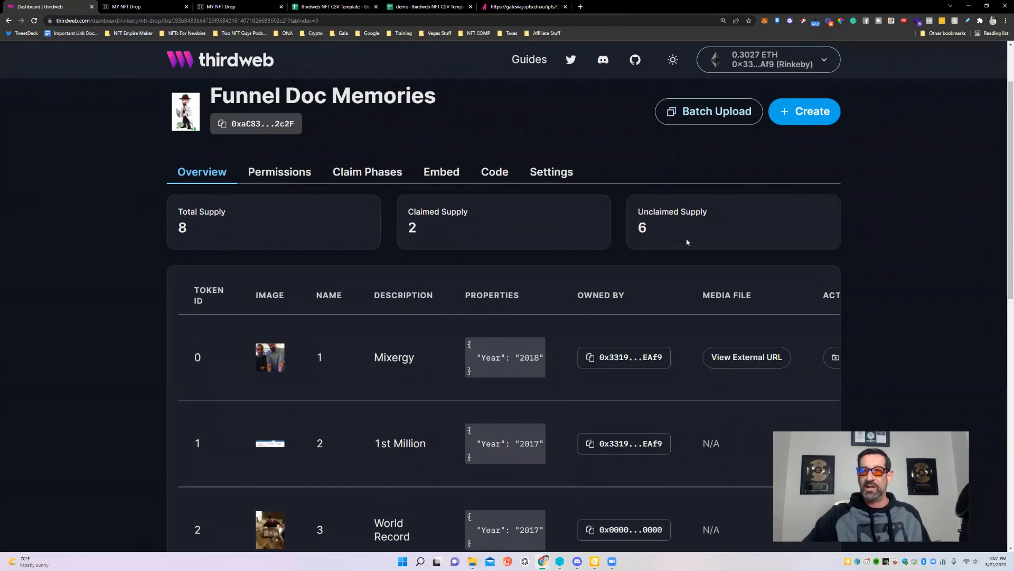
scroll(687, 241, down, 3)
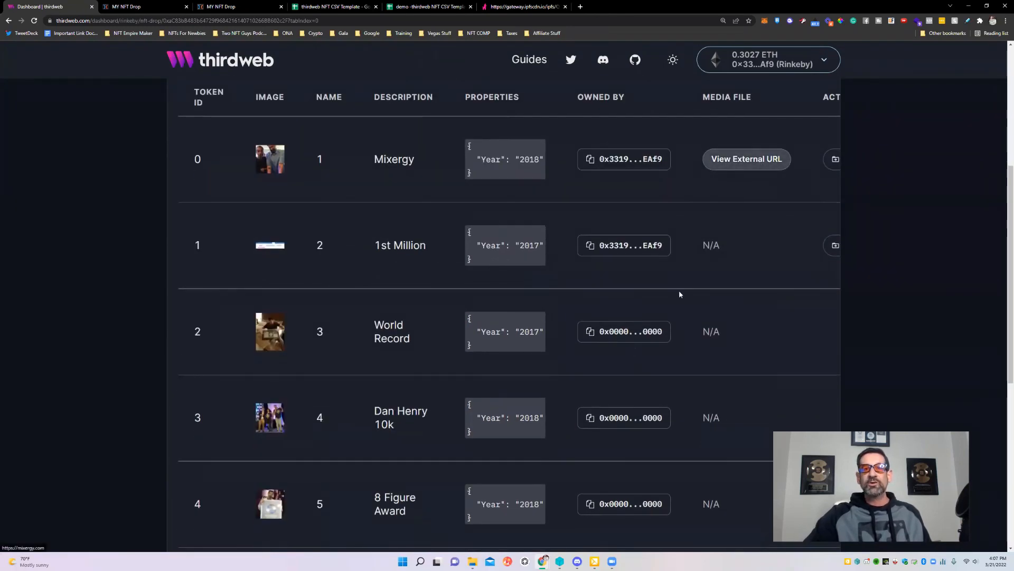
scroll(465, 263, down, 1)
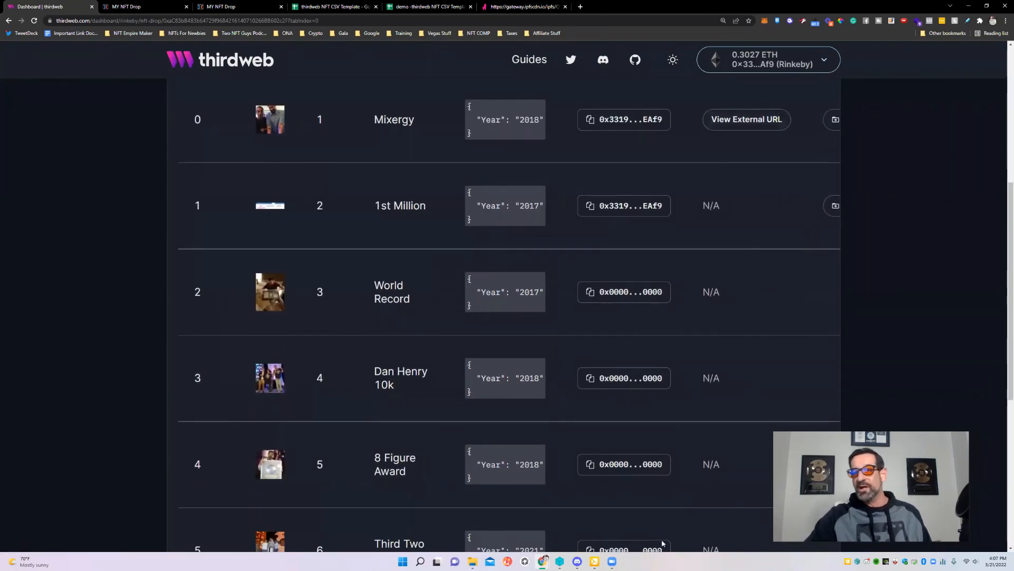
scroll(782, 297, down, 3)
scroll(828, 181, up, 4)
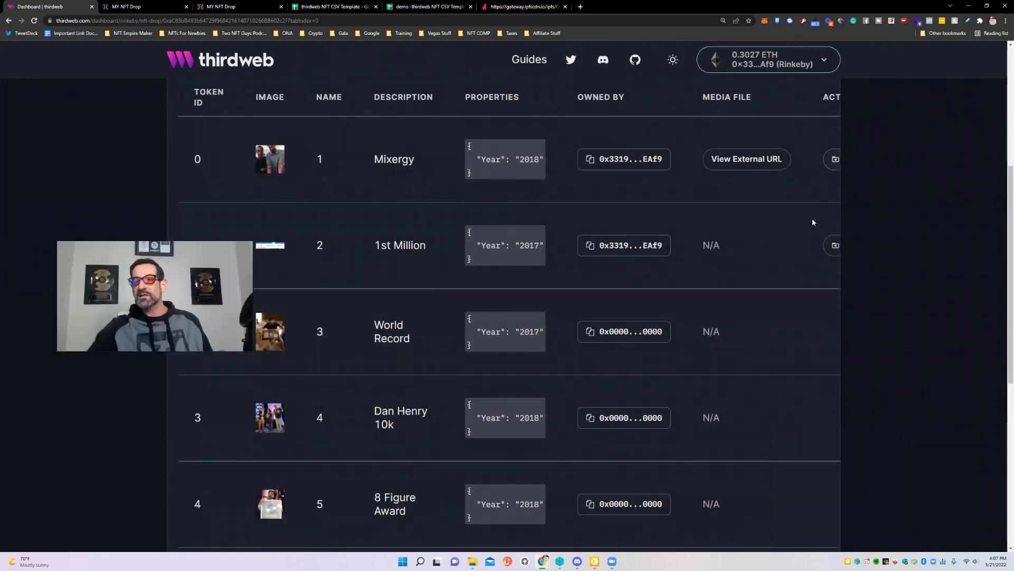
Step: Reveal the NFT list's actions, view the transfer form for the Mixergy NFT, and close it without sending
scroll(831, 486, down, 7)
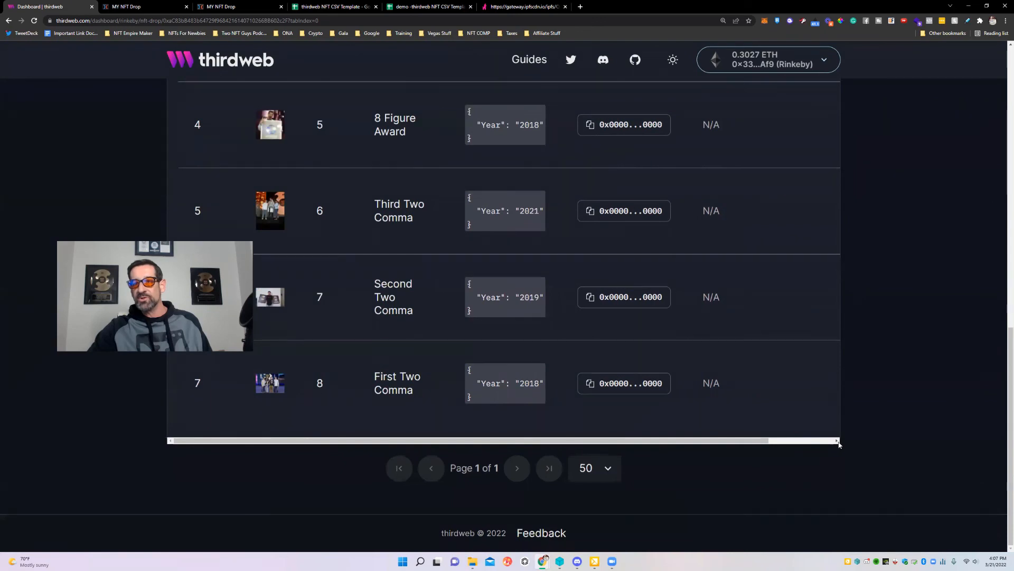
drag(723, 442, 790, 442)
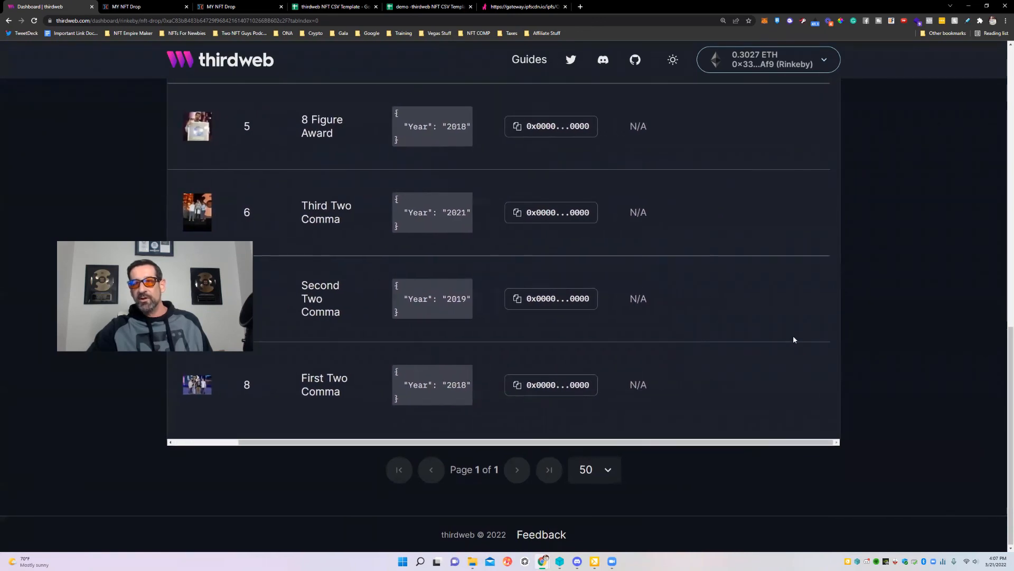
scroll(793, 335, up, 6)
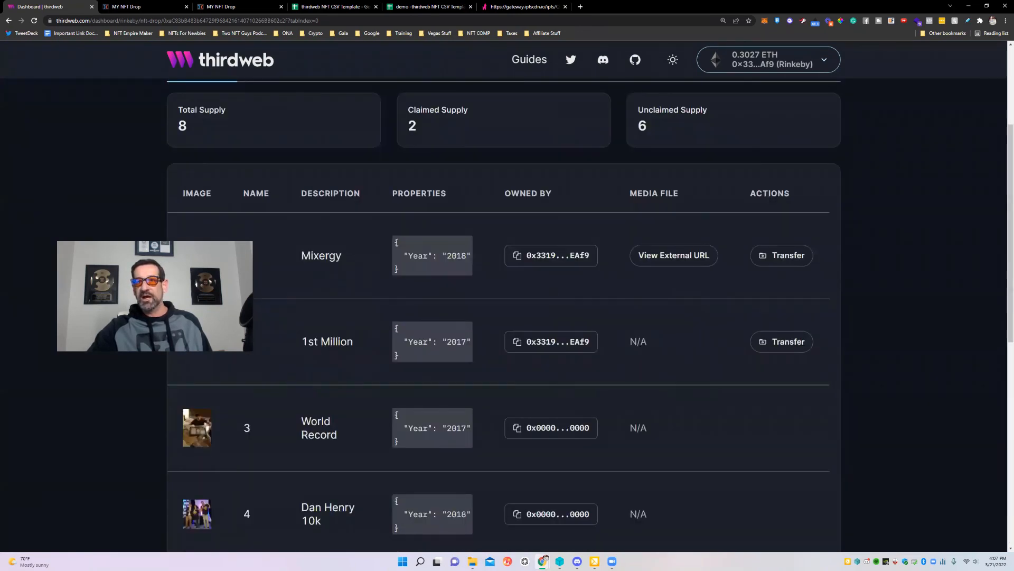
click(782, 255)
scroll(210, 351, down, 1)
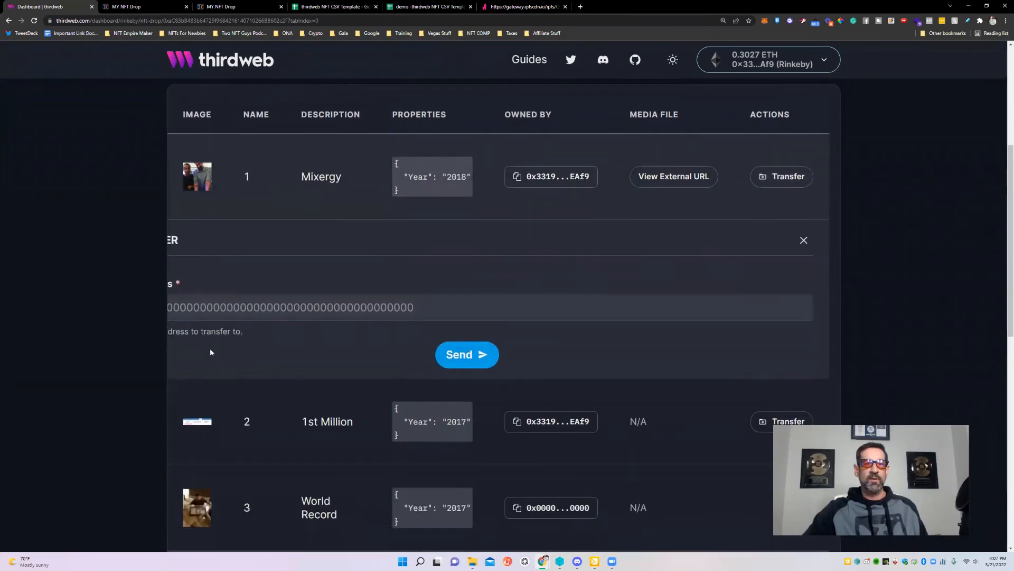
click(246, 307)
scroll(218, 294, up, 1)
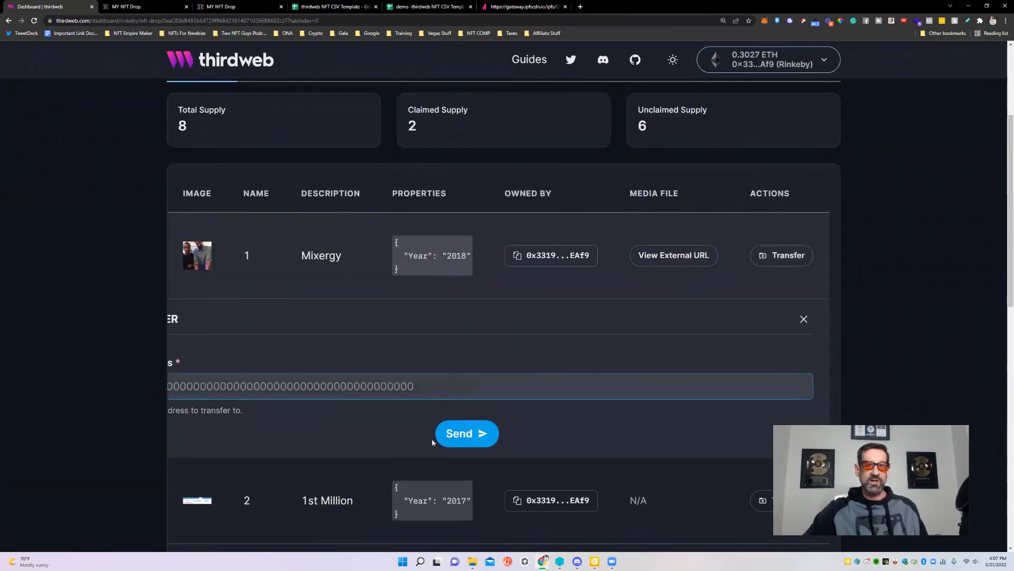
click(804, 319)
scroll(898, 285, up, 3)
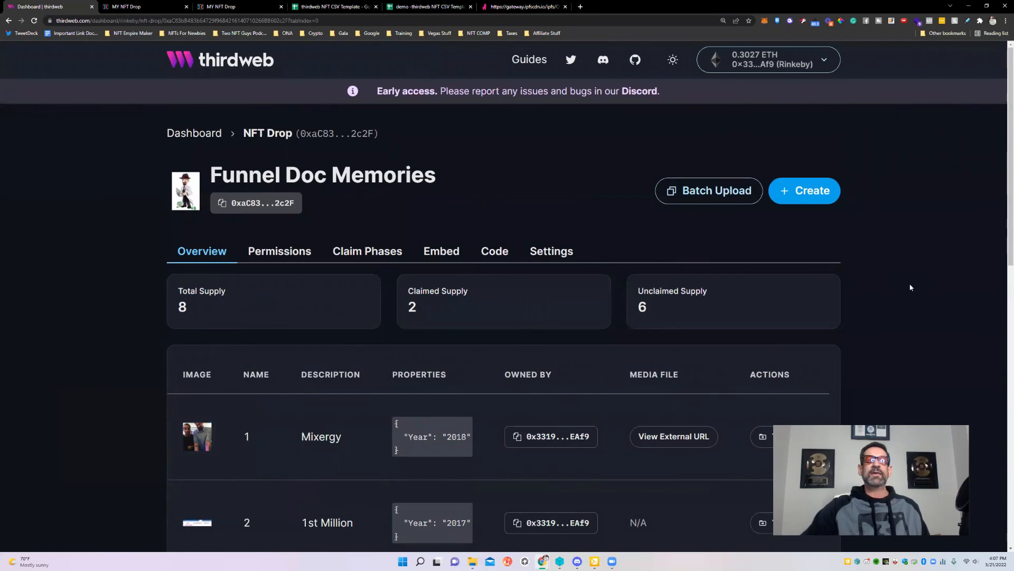